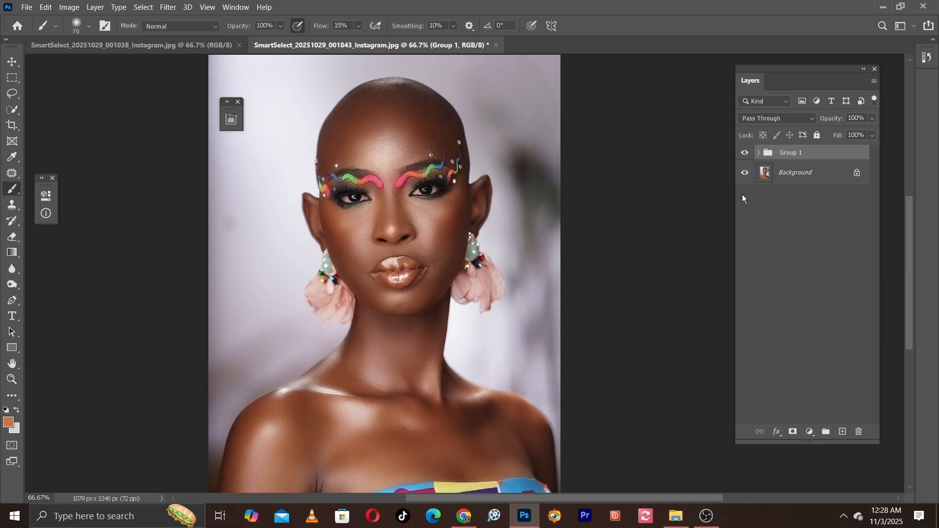
Step: Compare the portrait with and without the retouching in Group 1
{"action": "left_click", "coordinate": [746, 153]}
{"action": "key", "text": "ctrl+plus"}
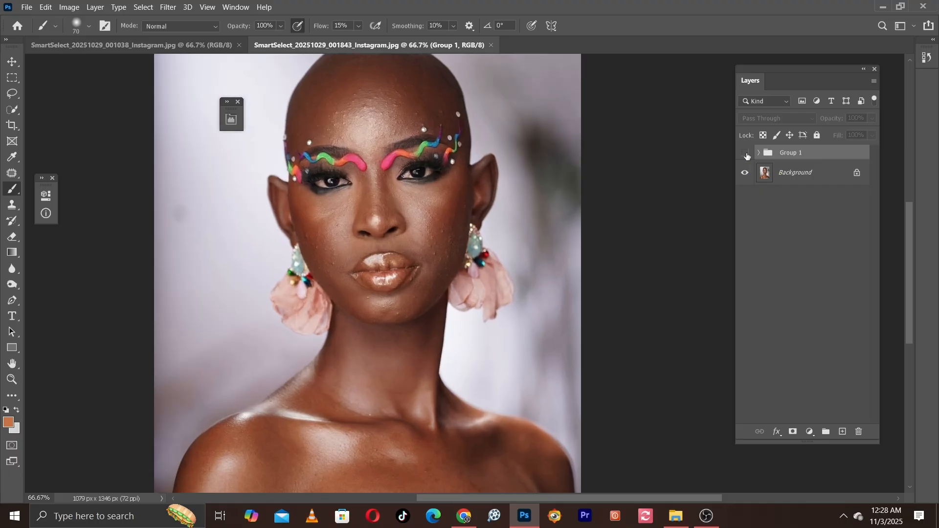
{"action": "left_click", "coordinate": [745, 154]}
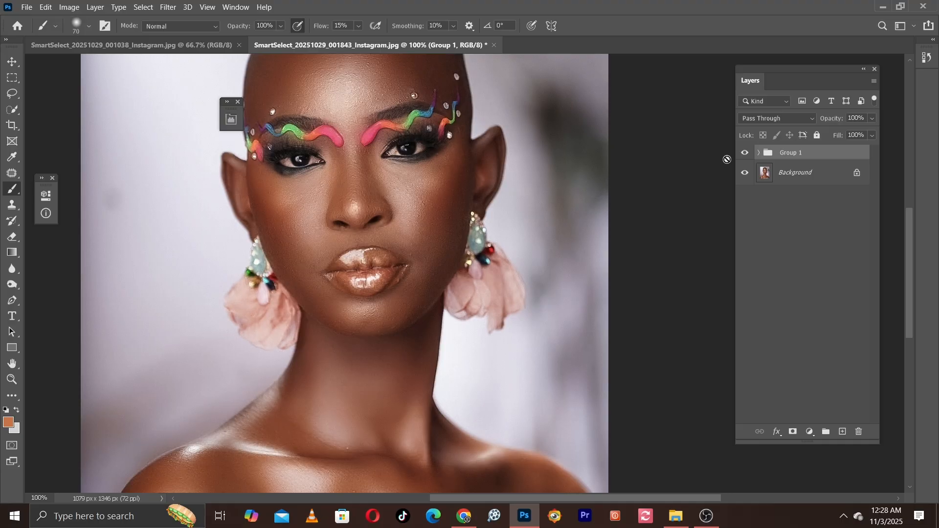
Step: Delete Group 1 so that only the Background layer is left
{"action": "key", "text": "ctrl+minus"}
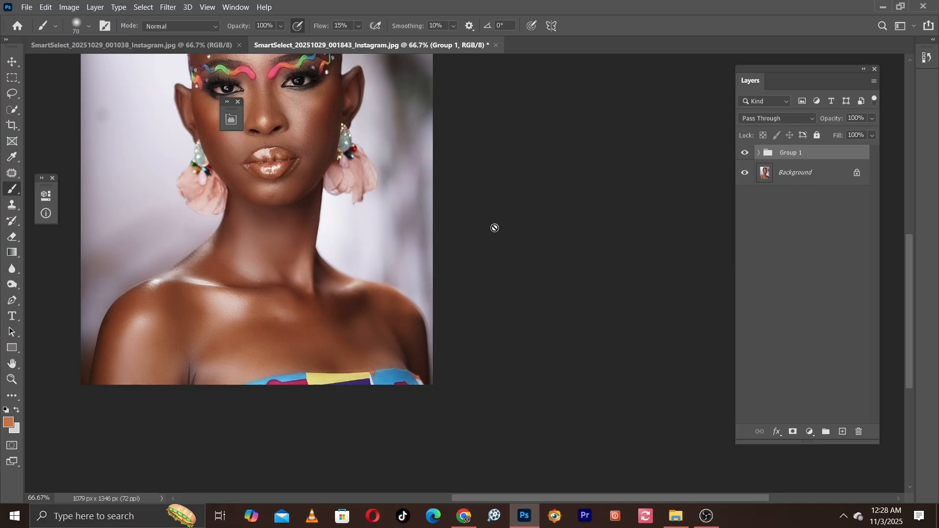
{"action": "left_click_drag", "start_coordinate": [394, 230], "coordinate": [499, 310]}
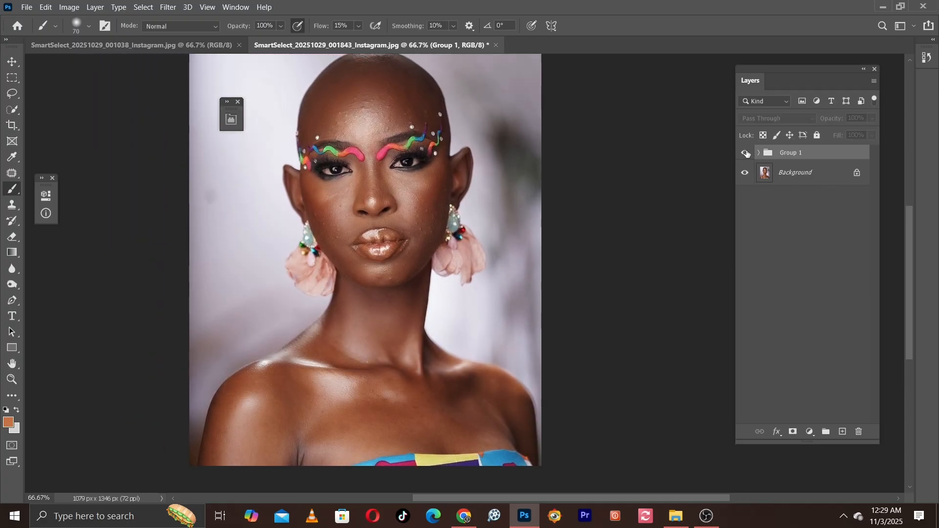
{"action": "mouse_move", "coordinate": [798, 158]}
{"action": "left_mouse_down"}
{"action": "mouse_move", "coordinate": [817, 185]}
{"action": "mouse_move", "coordinate": [860, 432]}
{"action": "left_mouse_up"}
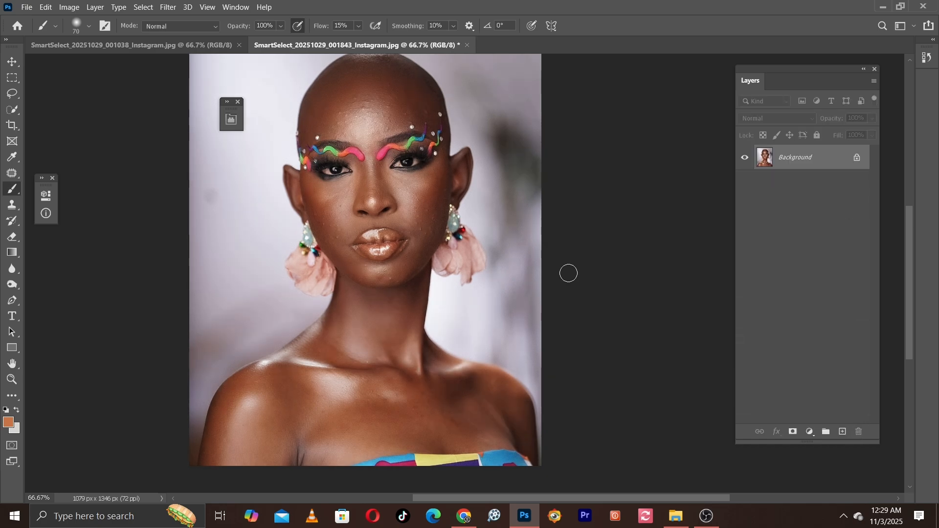
Step: Examine the skin texture and blemishes on the face, neck and shoulders of the unretouched portrait
{"action": "key", "text": "ctrl+plus"}
{"action": "key", "text": "ctrl+plus"}
{"action": "left_click_drag", "start_coordinate": [342, 186], "coordinate": [581, 375]}
{"action": "key", "text": "ctrl+minus"}
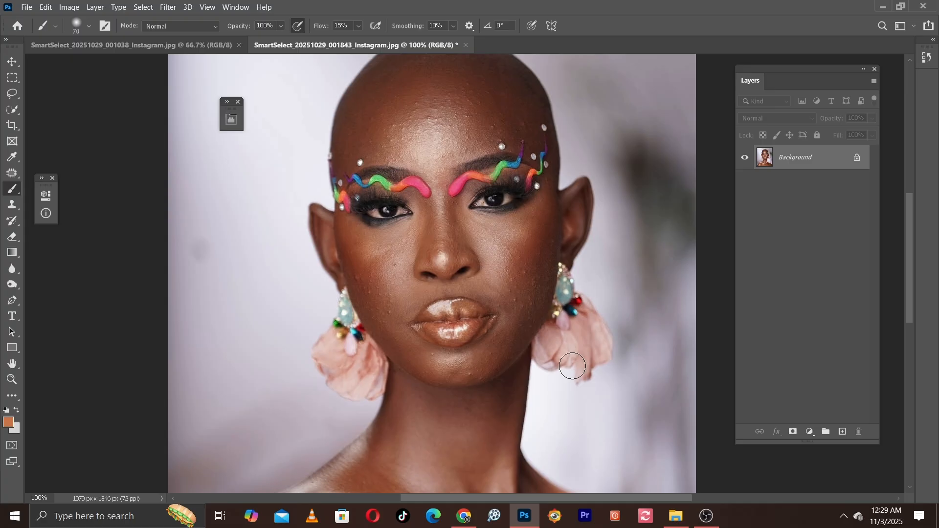
{"action": "key", "text": "ctrl+minus"}
{"action": "left_click_drag", "start_coordinate": [572, 367], "coordinate": [416, 410]}
{"action": "key", "text": "ctrl+plus"}
{"action": "left_click_drag", "start_coordinate": [426, 374], "coordinate": [401, 272]}
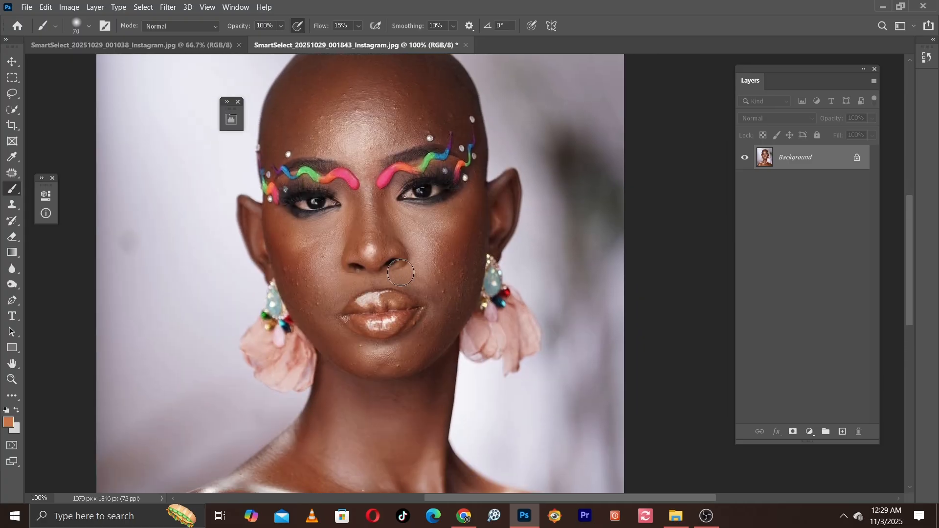
{"action": "key", "text": "ctrl+minus"}
{"action": "left_click_drag", "start_coordinate": [343, 264], "coordinate": [401, 323]}
{"action": "key", "text": "ctrl+plus"}
{"action": "left_click_drag", "start_coordinate": [337, 249], "coordinate": [388, 287]}
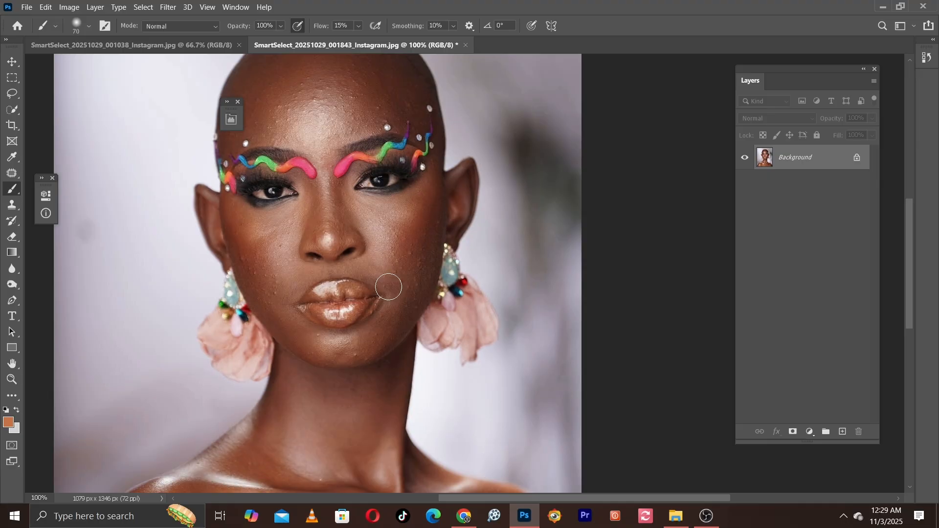
{"action": "key", "text": "ctrl+minus"}
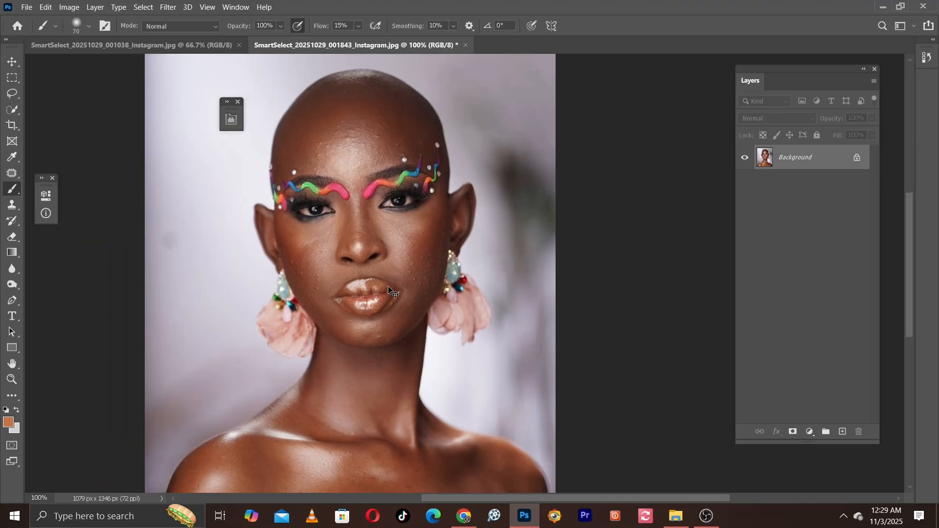
Step: Duplicate the Background layer and rename the copy "Remove bllemeshes"
{"action": "left_click_drag", "start_coordinate": [274, 239], "coordinate": [379, 322]}
{"action": "left_click_drag", "start_coordinate": [800, 157], "coordinate": [823, 254]}
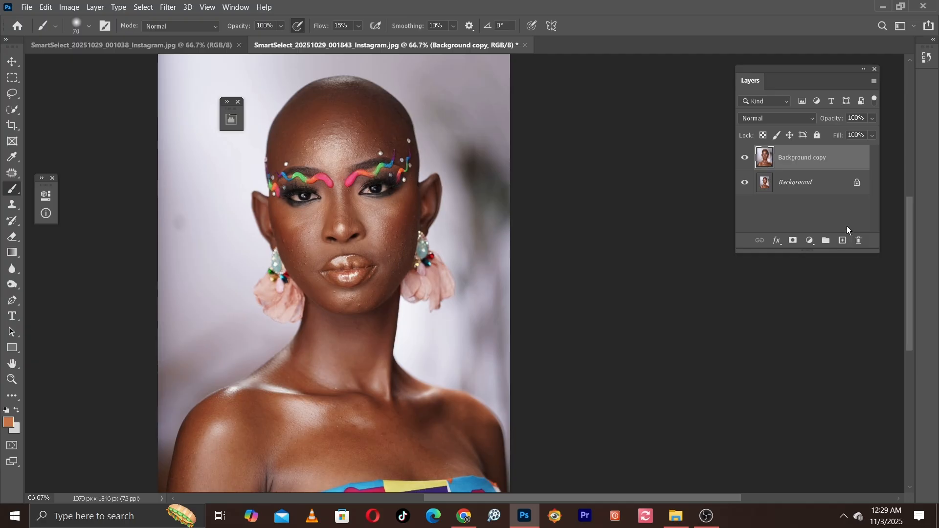
{"action": "key", "text": "ctrl+1"}
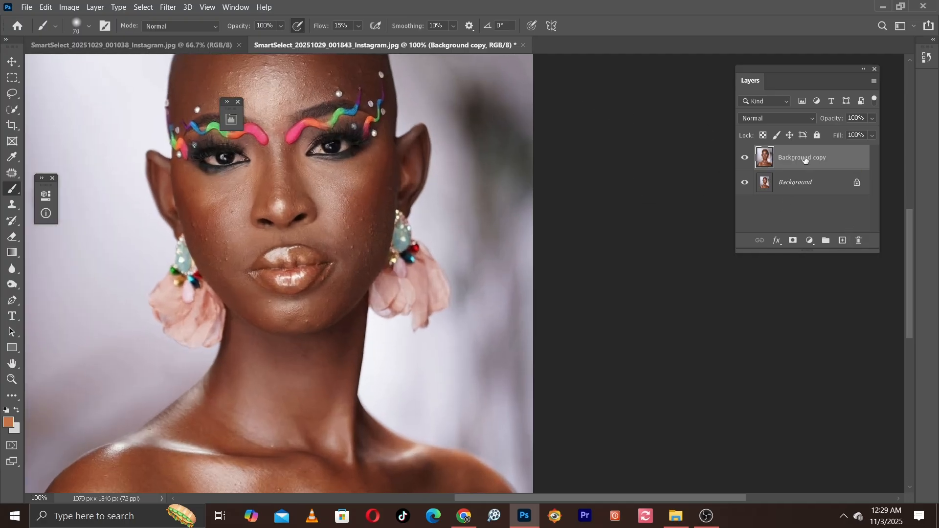
{"action": "double_click", "coordinate": [805, 158]}
{"action": "type", "text": "Rem"}
{"action": "type", "text": "ove"}
{"action": "type", "text": " blems"}
{"action": "type", "text": "emeshes"}
{"action": "key", "text": "Return"}
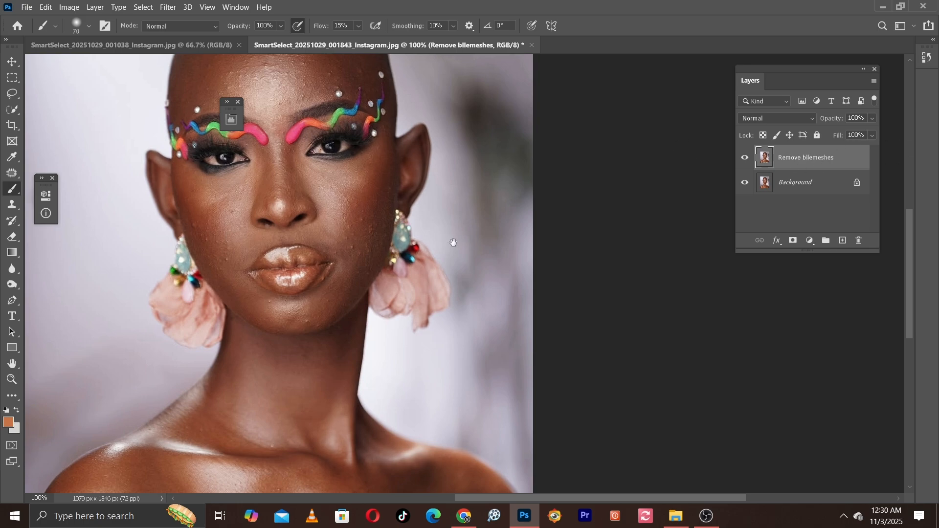
Step: Add a Black & White adjustment layer above the Remove bllemeshes layer and set its Reds to 13
{"action": "mouse_move", "coordinate": [453, 243]}
{"action": "left_mouse_down"}
{"action": "mouse_move", "coordinate": [540, 307]}
{"action": "mouse_move", "coordinate": [509, 279]}
{"action": "mouse_move", "coordinate": [516, 284]}
{"action": "left_mouse_up"}
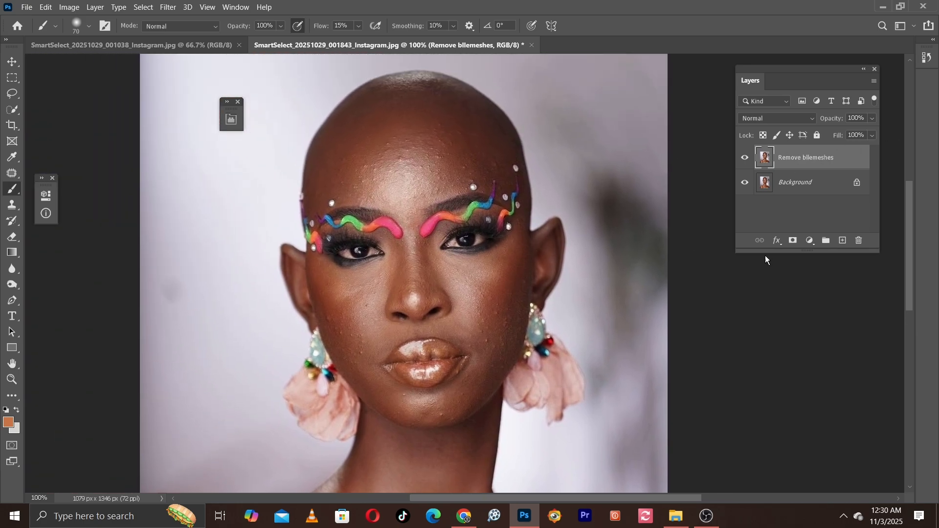
{"action": "left_click", "coordinate": [810, 241]}
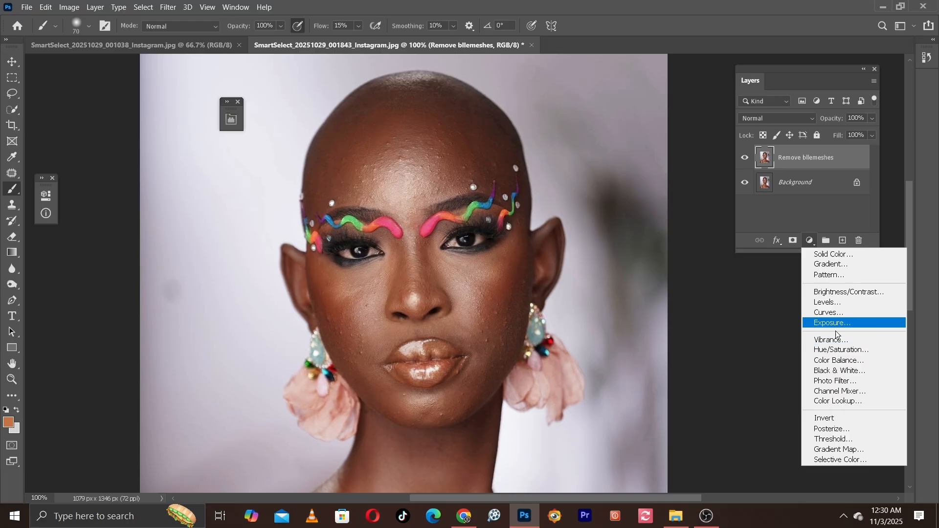
{"action": "left_click", "coordinate": [822, 373]}
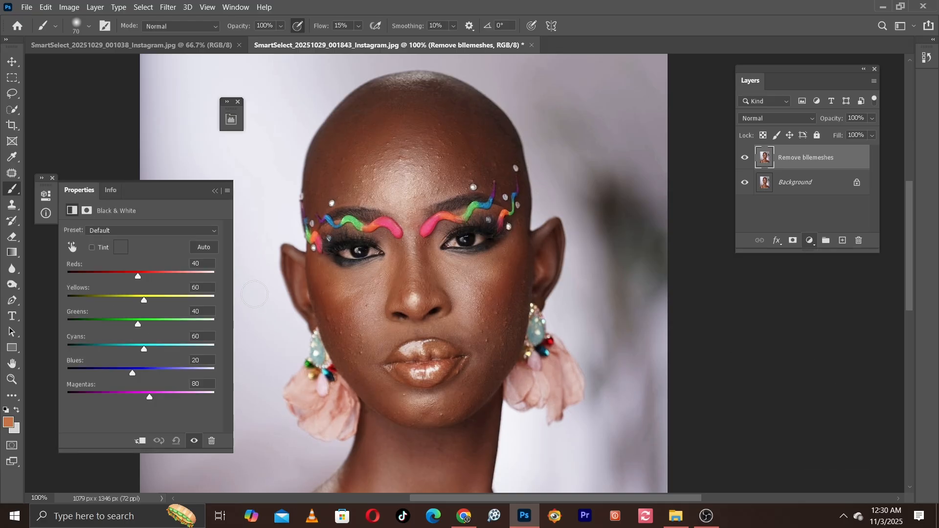
{"action": "left_click", "coordinate": [216, 190]}
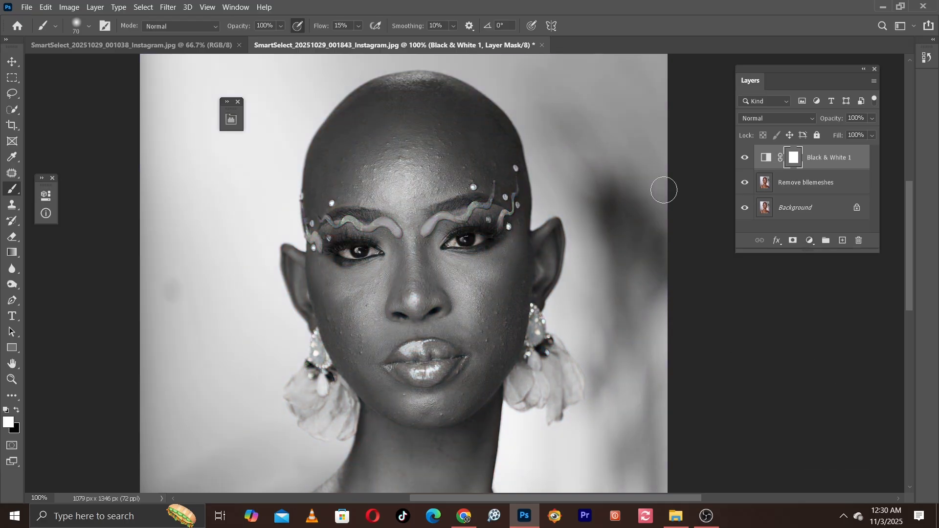
{"action": "double_click", "coordinate": [766, 157]}
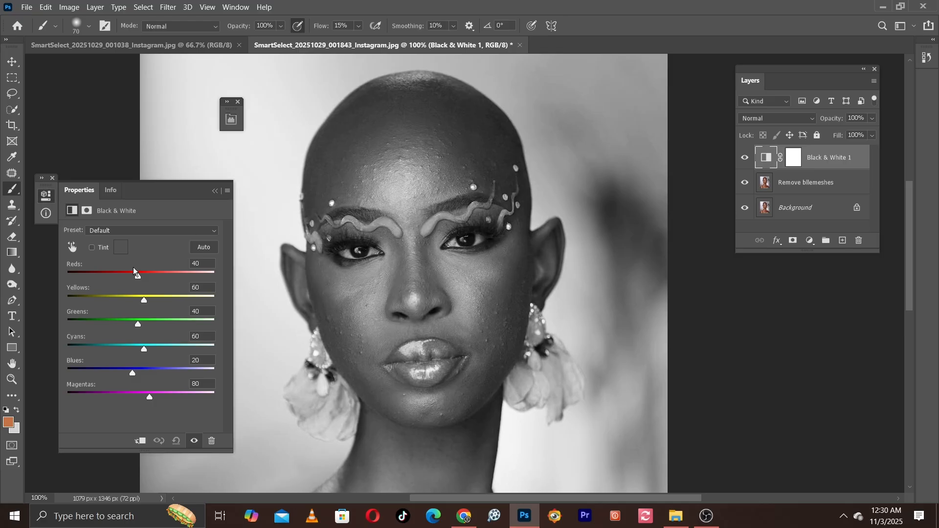
{"action": "left_click_drag", "start_coordinate": [137, 277], "coordinate": [131, 279]}
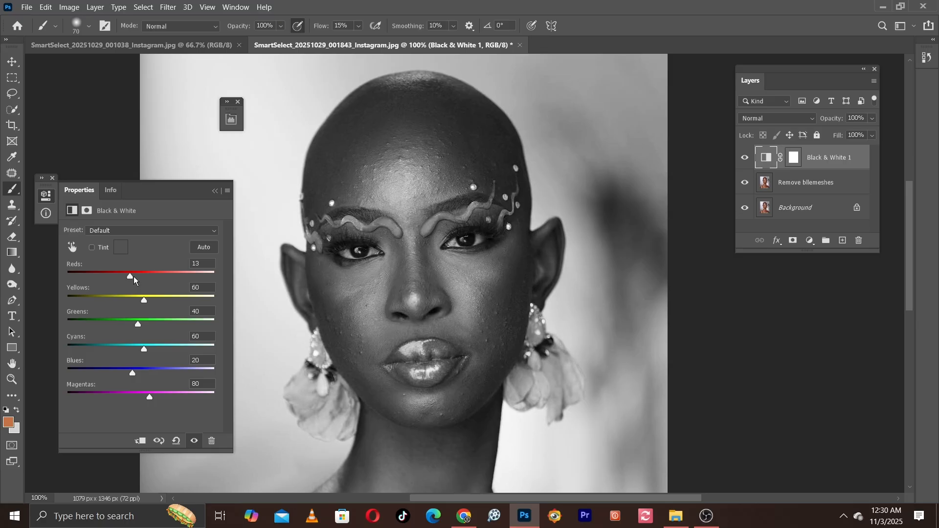
{"action": "left_click", "coordinate": [215, 191]}
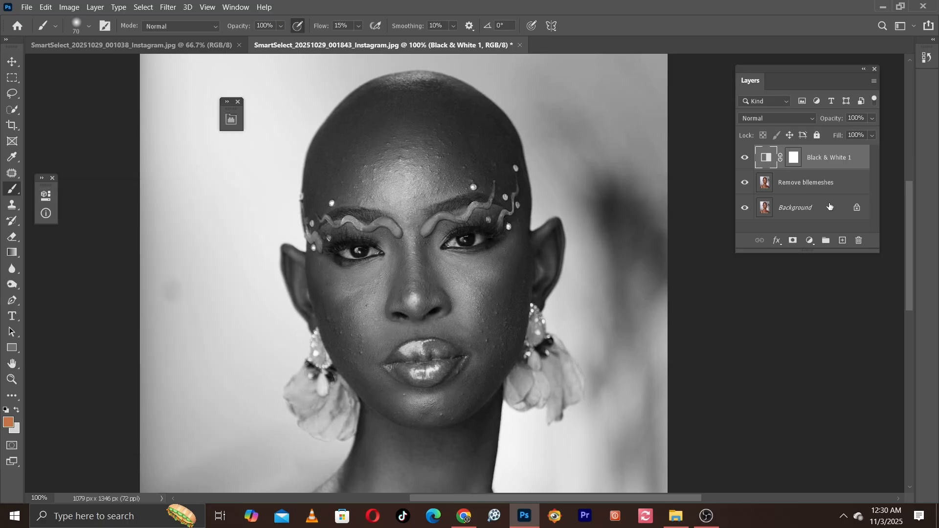
Step: Add a Curves adjustment layer above Black & White 1 and raise its black point to an output of 12
{"action": "left_click", "coordinate": [810, 241]}
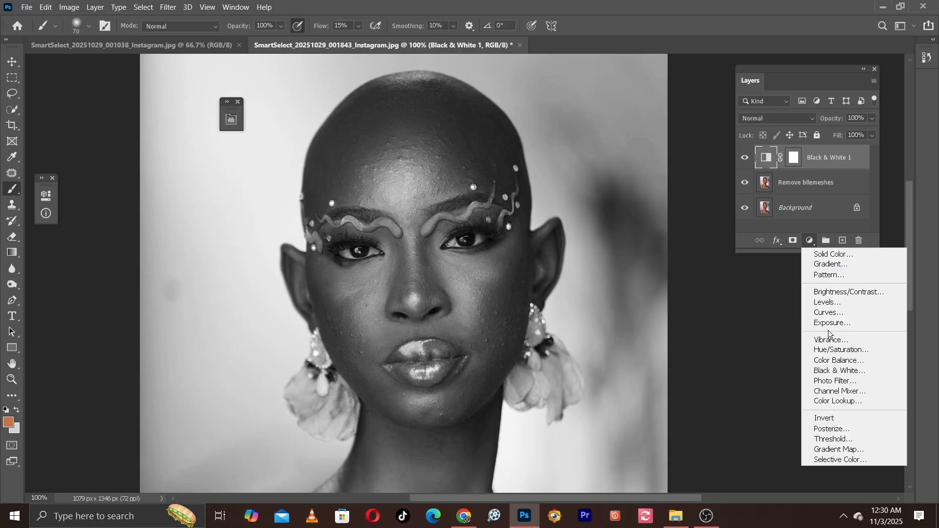
{"action": "left_click", "coordinate": [826, 312]}
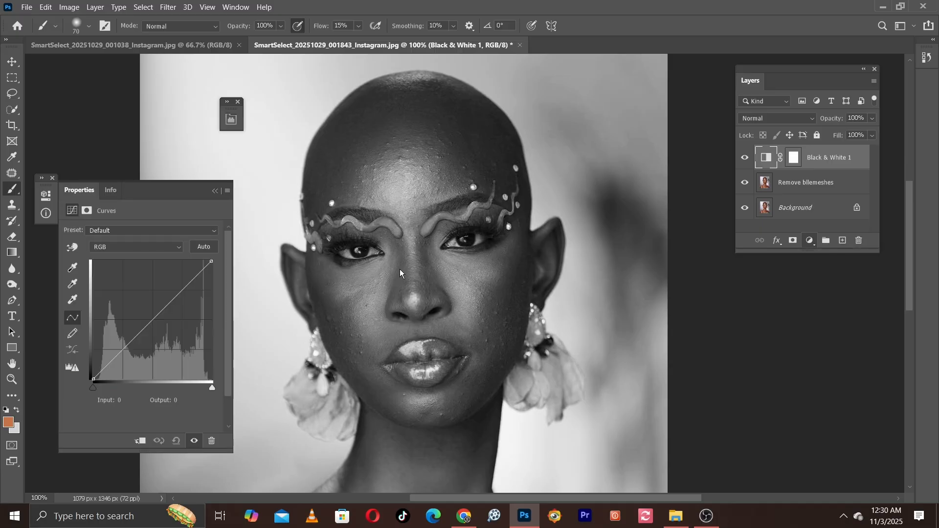
{"action": "left_click", "coordinate": [93, 379]}
{"action": "left_click_drag", "start_coordinate": [93, 380], "coordinate": [89, 375]}
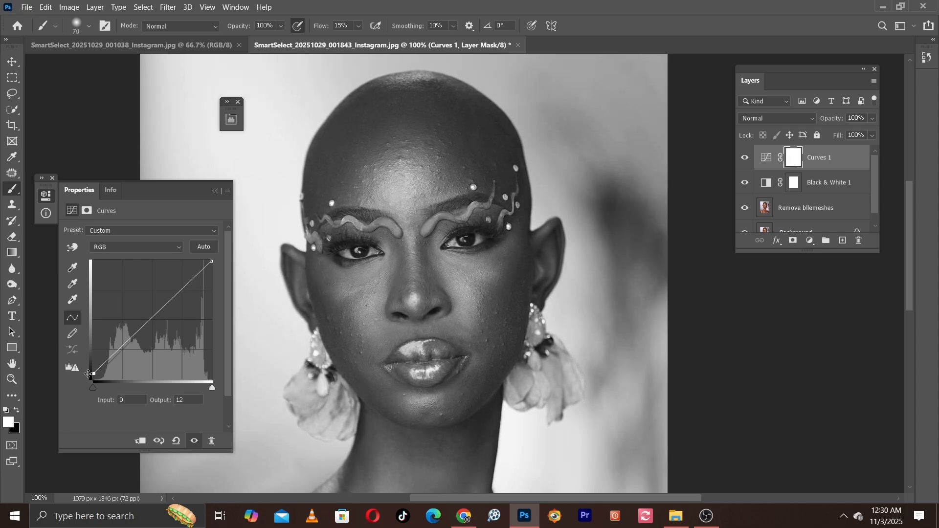
{"action": "left_click", "coordinate": [217, 191]}
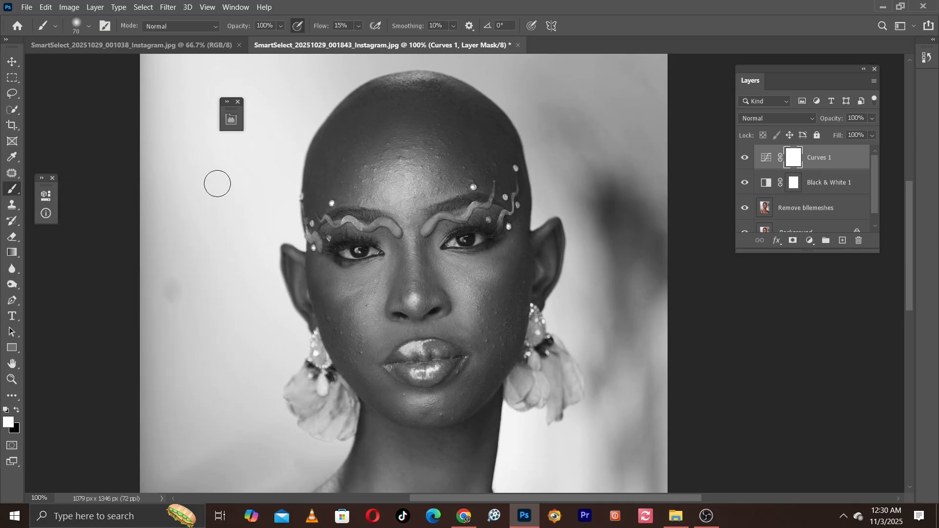
Step: Create a new empty layer directly above the Remove bllemeshes layer, beneath the adjustment layers
{"action": "left_click", "coordinate": [792, 209]}
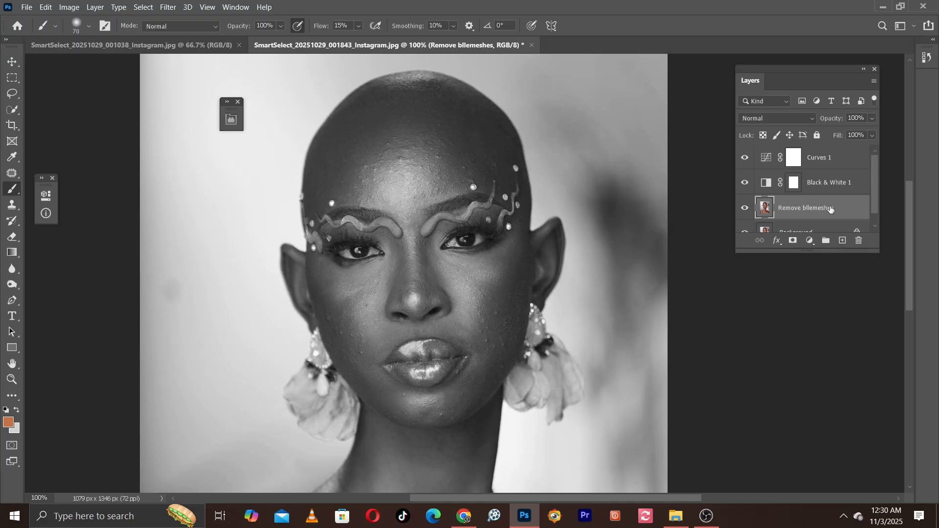
{"action": "left_click", "coordinate": [842, 241]}
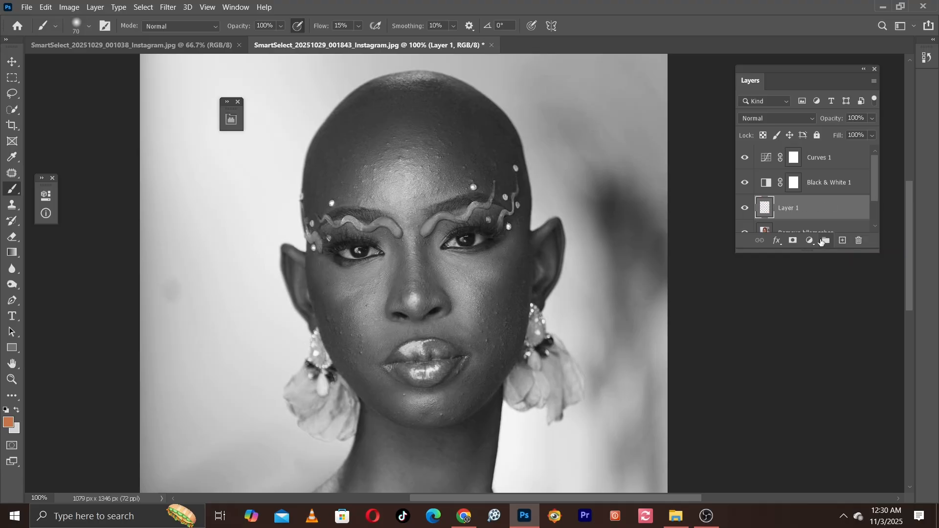
{"action": "scroll", "coordinate": [872, 184], "scroll_direction": "down", "scroll_amount": 2}
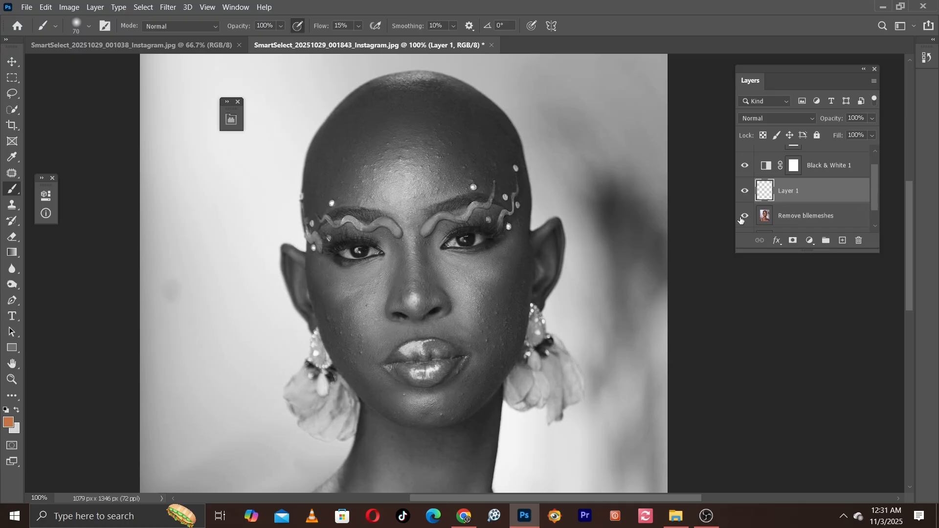
Step: Choose the Healing Brush tool and set it to sample Current & Below
{"action": "left_click_drag", "start_coordinate": [445, 242], "coordinate": [479, 264]}
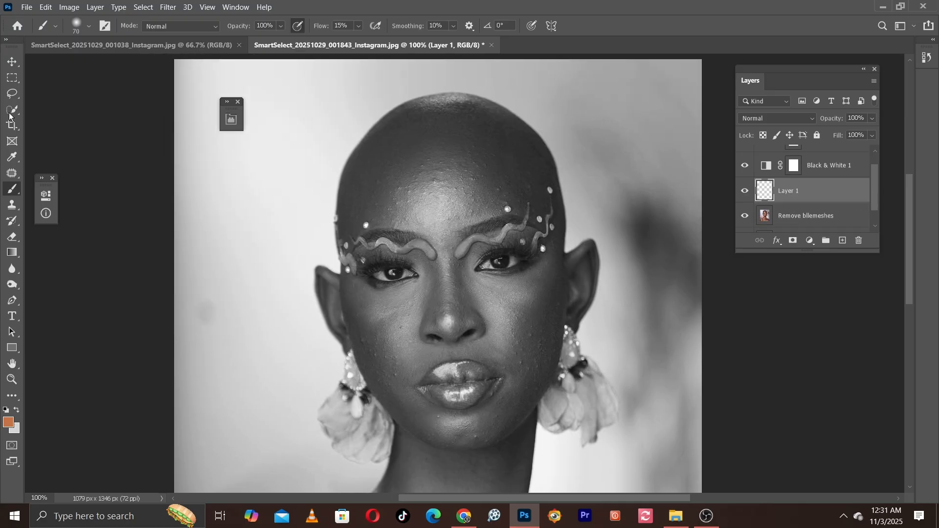
{"action": "key", "text": "ctrl+plus"}
{"action": "left_click", "coordinate": [13, 173]}
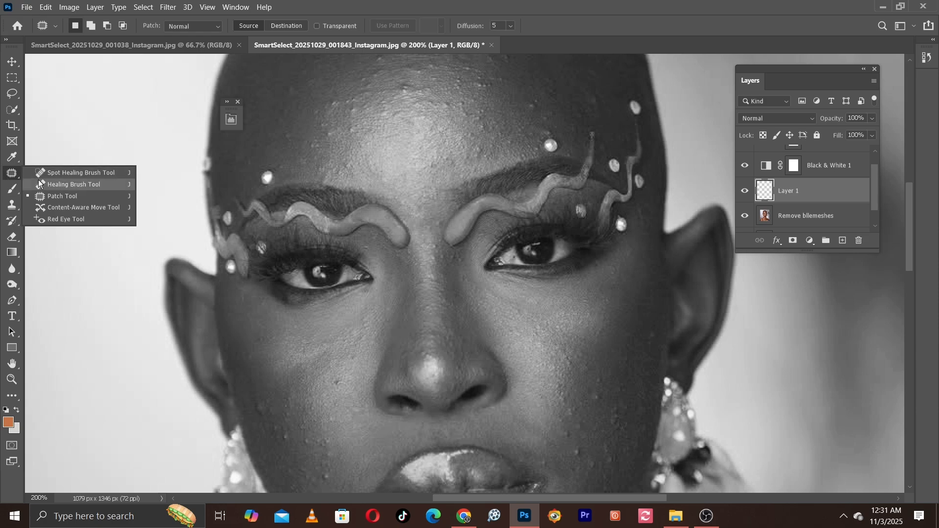
{"action": "left_click", "coordinate": [56, 185]}
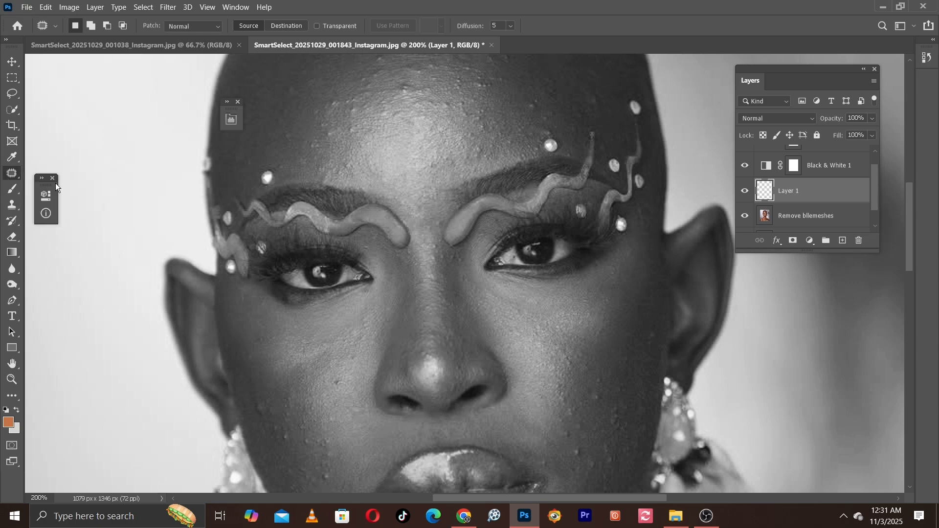
{"action": "mouse_move", "coordinate": [353, 122]}
{"action": "left_mouse_down"}
{"action": "mouse_move", "coordinate": [366, 216]}
{"action": "mouse_move", "coordinate": [380, 223]}
{"action": "left_mouse_up"}
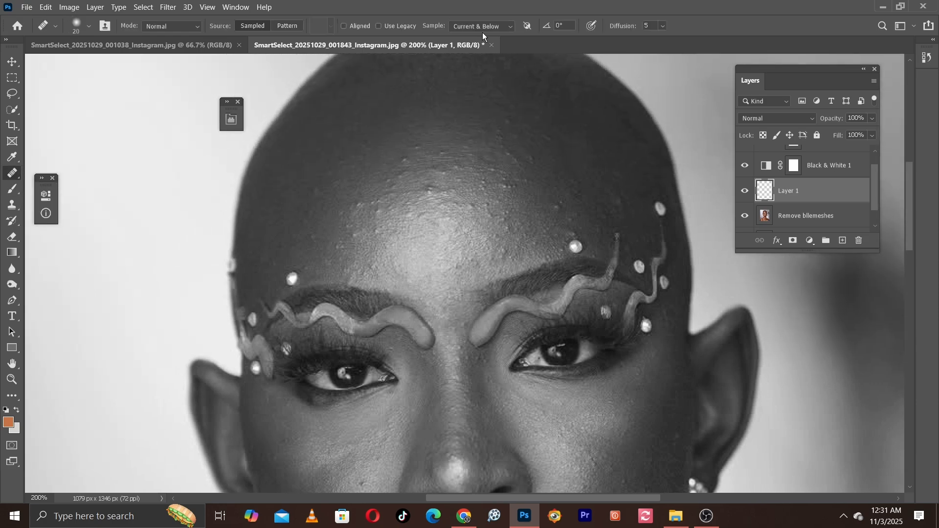
{"action": "left_click", "coordinate": [507, 26]}
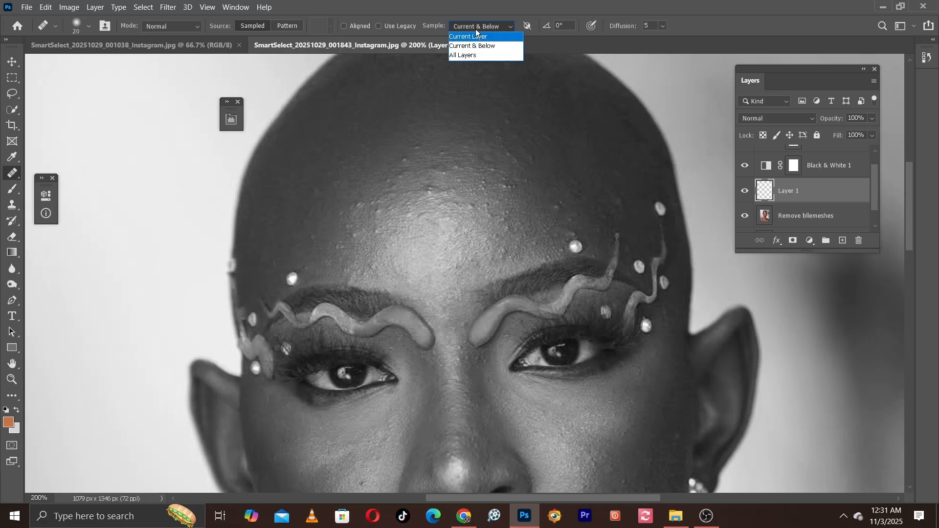
{"action": "left_click", "coordinate": [493, 49]}
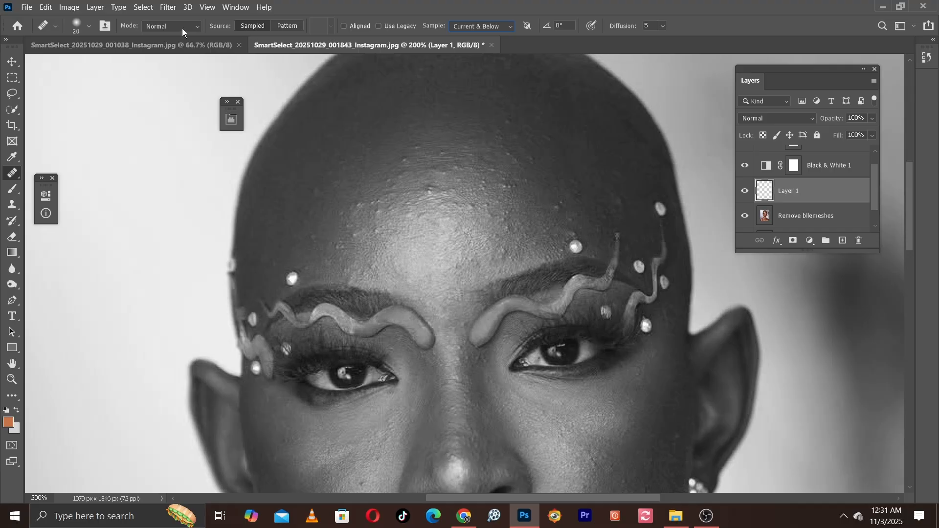
Step: Set the healing brush hardness to 0%
{"action": "left_click", "coordinate": [88, 28]}
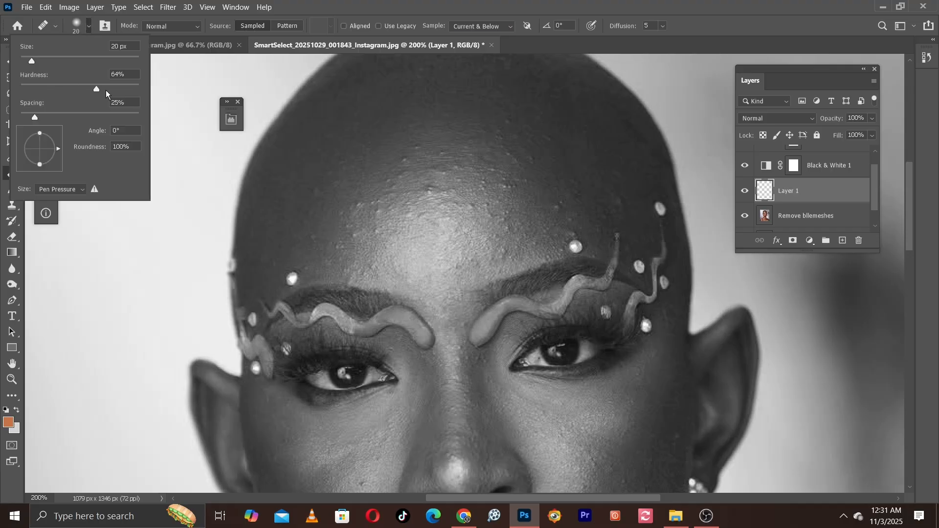
{"action": "left_click_drag", "start_coordinate": [1, 92], "coordinate": [15, 87]}
{"action": "left_click", "coordinate": [89, 27]}
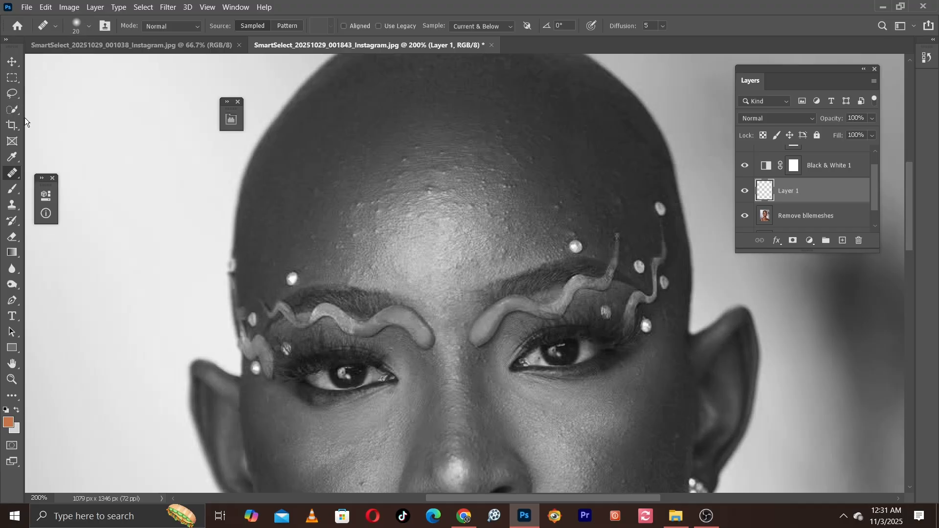
{"action": "left_click", "coordinate": [89, 27]}
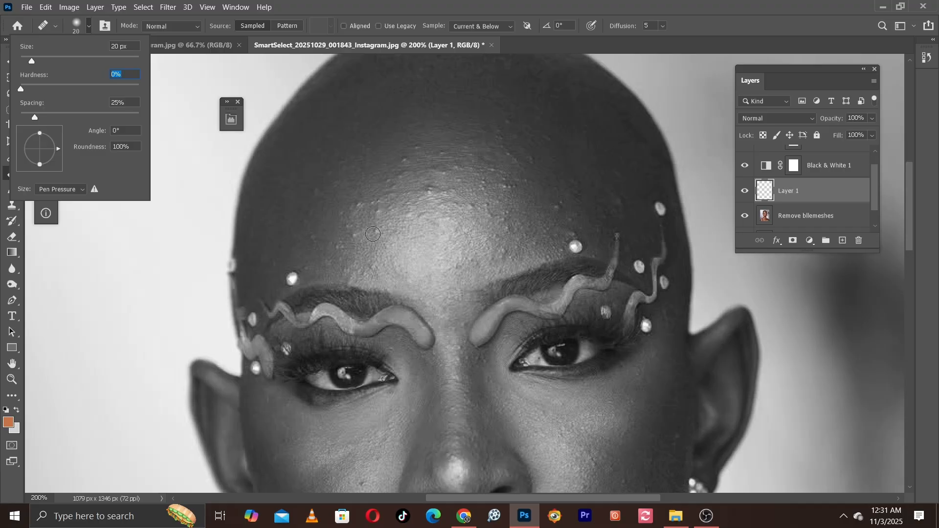
Step: Heal the blemishes on the cheek at the photo's left with a 20 px Healing Brush, sampling clean skin beside them
{"action": "left_click", "coordinate": [368, 234]}
{"action": "left_click_drag", "start_coordinate": [368, 234], "coordinate": [306, 65]}
{"action": "mouse_move", "coordinate": [272, 271]}
{"action": "left_mouse_down"}
{"action": "mouse_move", "coordinate": [277, 143]}
{"action": "mouse_move", "coordinate": [290, 131]}
{"action": "left_mouse_up"}
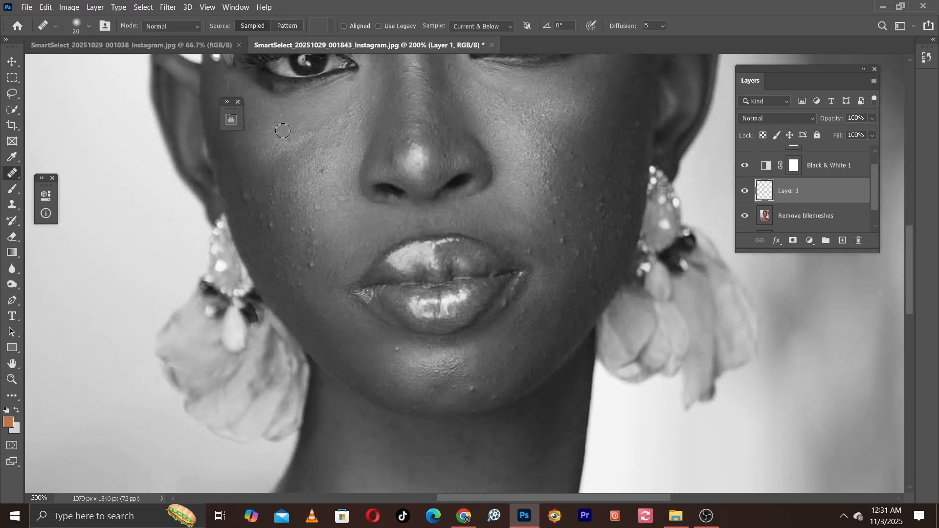
{"action": "key", "text": "bracketright"}
{"action": "key", "text": "bracketleft"}
{"action": "left_click", "coordinate": [309, 266]}
{"action": "left_click_drag", "start_coordinate": [297, 222], "coordinate": [340, 276]}
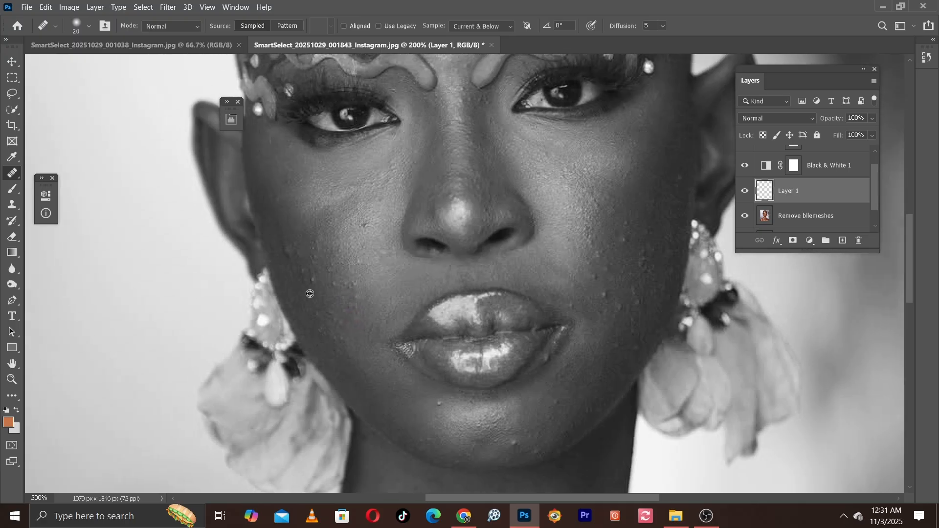
{"action": "left_click_drag", "start_coordinate": [287, 253], "coordinate": [309, 283]}
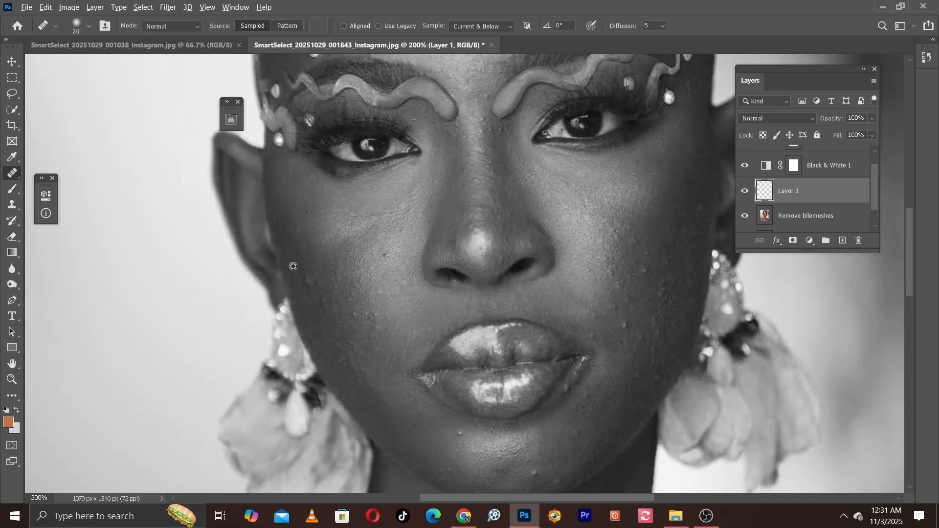
{"action": "left_click", "coordinate": [293, 266], "text": "alt"}
{"action": "left_click", "coordinate": [307, 282]}
Step: Heal the bumps on the cheek at the photo's right, between the mouth and the earring, using nearby clean skin
{"action": "left_click_drag", "start_coordinate": [453, 288], "coordinate": [352, 204]}
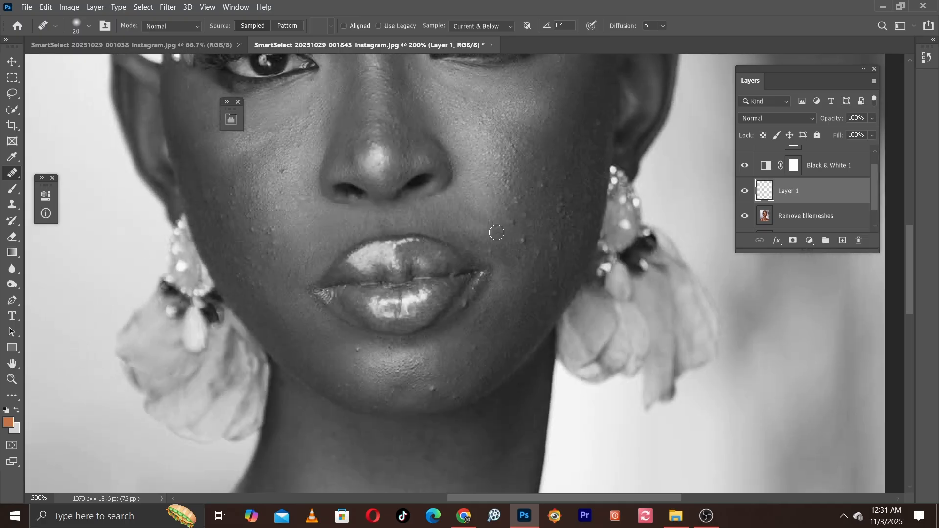
{"action": "left_click", "coordinate": [523, 260], "text": "alt"}
{"action": "left_click", "coordinate": [525, 242]}
{"action": "left_click_drag", "start_coordinate": [505, 223], "coordinate": [514, 267]}
{"action": "left_click", "coordinate": [506, 270], "text": "alt"}
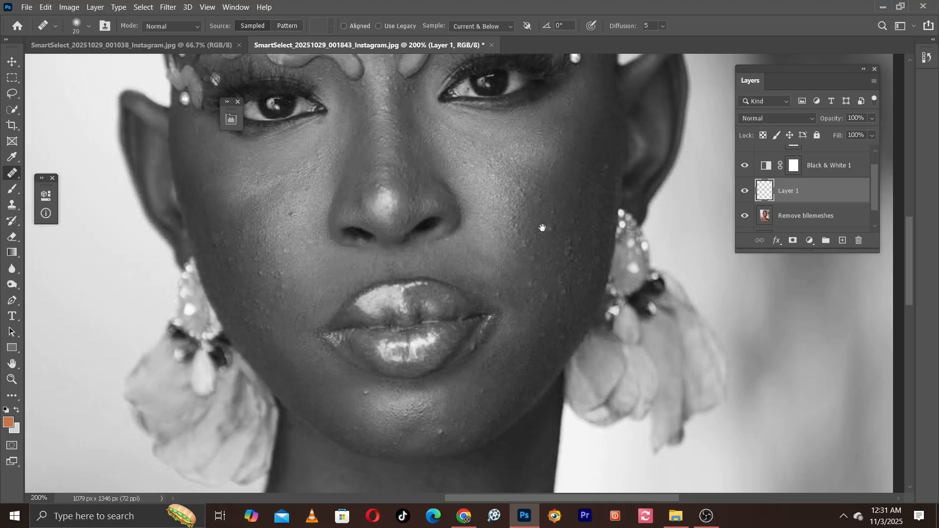
{"action": "mouse_move", "coordinate": [543, 228]}
{"action": "left_mouse_down"}
{"action": "mouse_move", "coordinate": [545, 249]}
{"action": "mouse_move", "coordinate": [505, 250]}
{"action": "left_mouse_up"}
{"action": "left_click", "coordinate": [549, 255]}
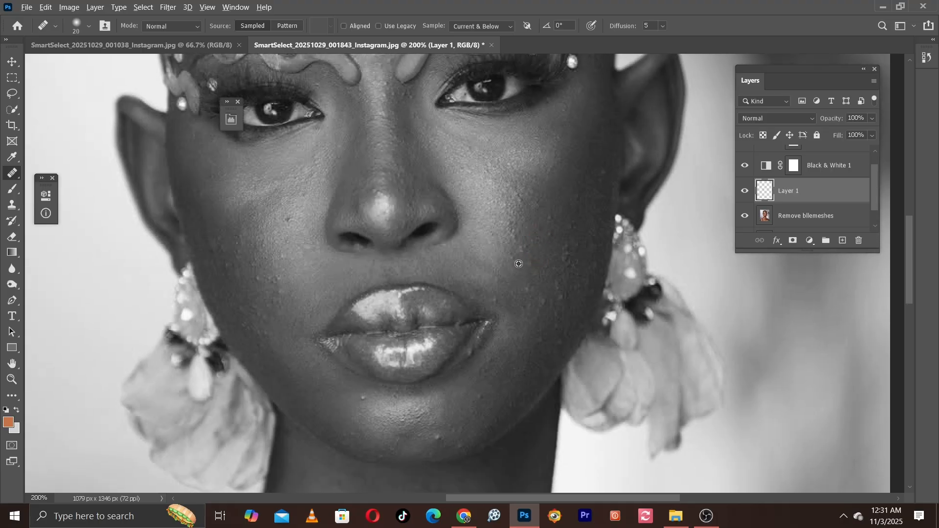
{"action": "left_click_drag", "start_coordinate": [519, 314], "coordinate": [481, 210]}
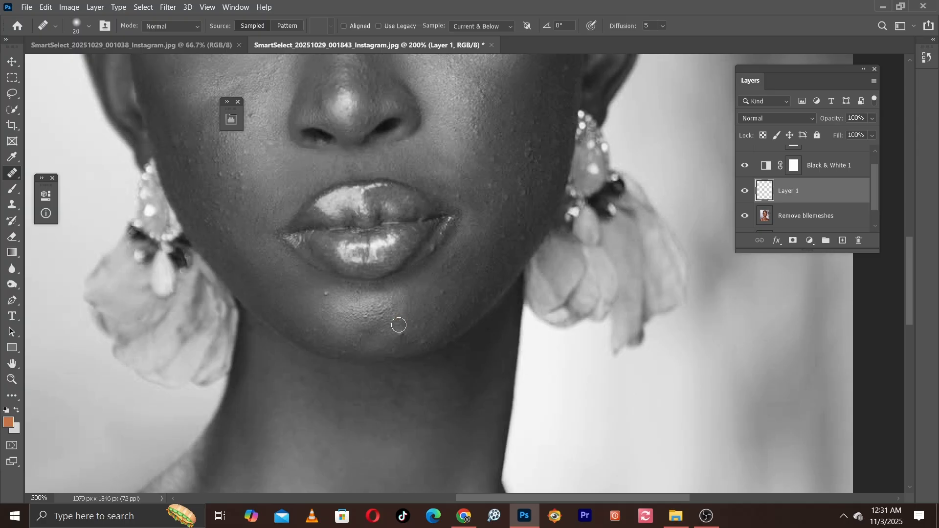
Step: Heal the spots on the chin below the lips, sampling smooth skin next to each one
{"action": "left_click_drag", "start_coordinate": [398, 325], "coordinate": [425, 257]}
{"action": "left_click", "coordinate": [439, 258], "text": "alt"}
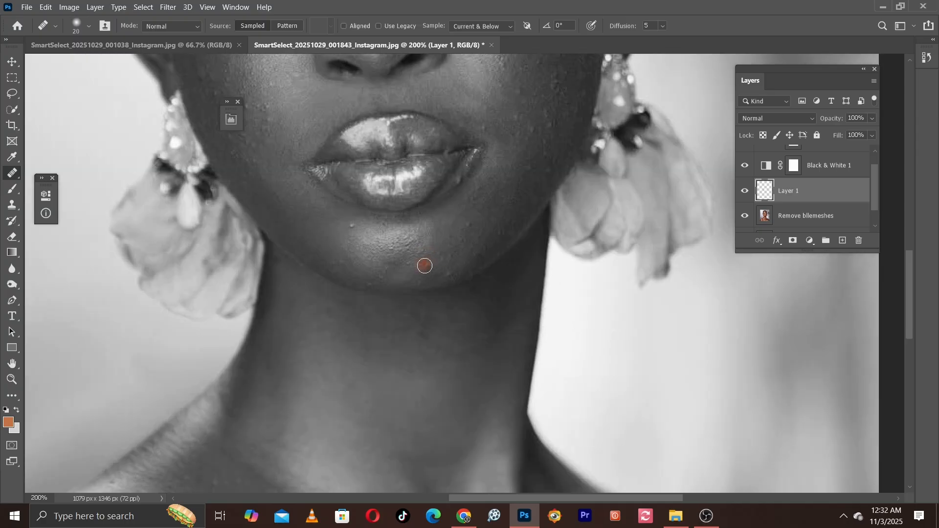
{"action": "left_click", "coordinate": [425, 266]}
{"action": "left_click_drag", "start_coordinate": [281, 200], "coordinate": [312, 218]}
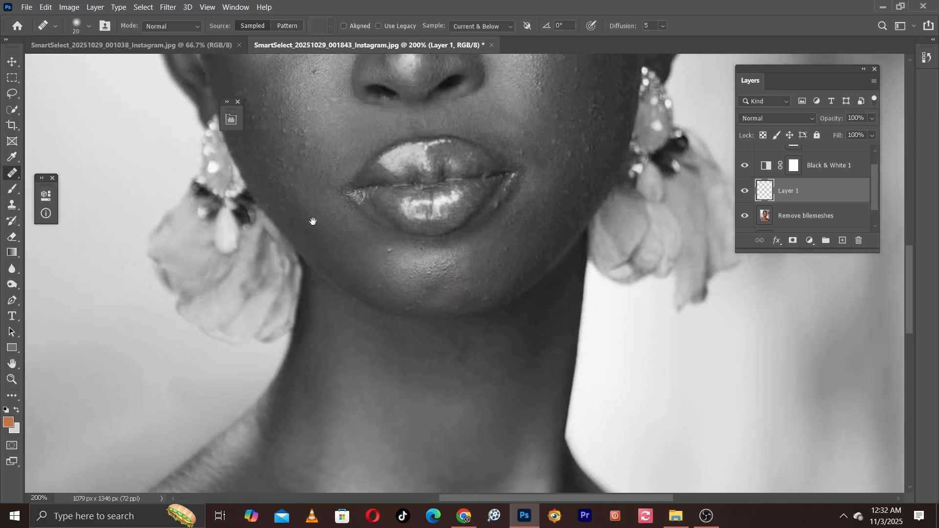
{"action": "left_click", "coordinate": [375, 253], "text": "alt"}
{"action": "left_click", "coordinate": [392, 250]}
{"action": "left_click_drag", "start_coordinate": [501, 254], "coordinate": [446, 272]}
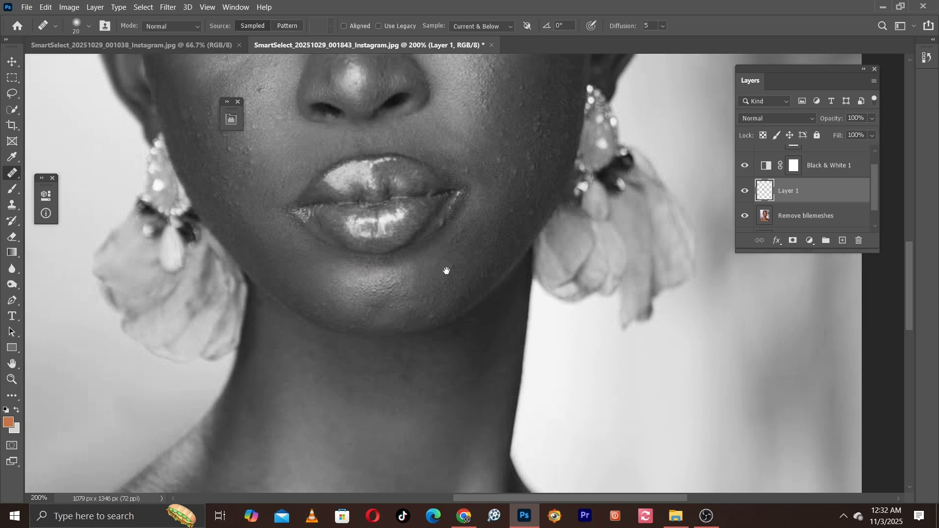
Step: Heal the remaining bumps on the photo's right cheek, from beside the mouth up towards the eye
{"action": "mouse_move", "coordinate": [483, 223]}
{"action": "left_mouse_down"}
{"action": "mouse_move", "coordinate": [447, 295]}
{"action": "mouse_move", "coordinate": [447, 320]}
{"action": "left_mouse_up"}
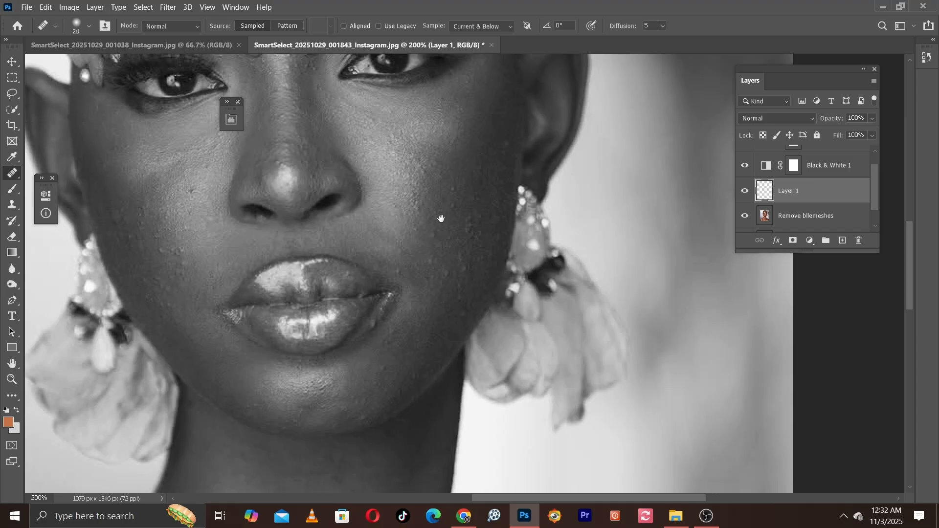
{"action": "left_click_drag", "start_coordinate": [441, 219], "coordinate": [444, 269]}
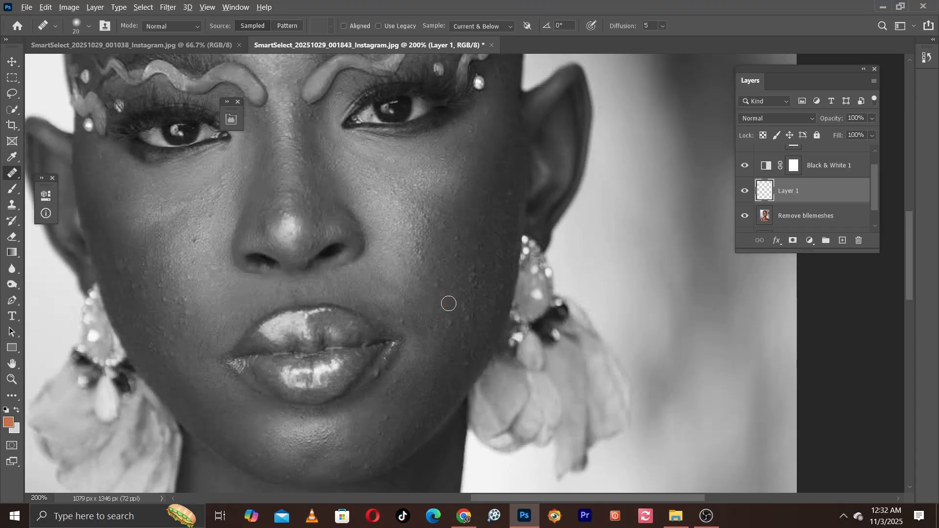
{"action": "left_click_drag", "start_coordinate": [407, 201], "coordinate": [406, 265]}
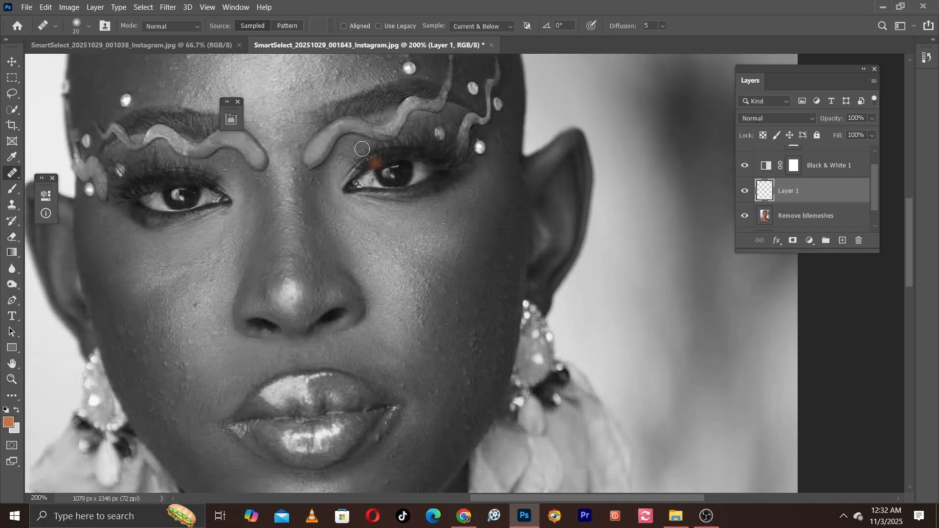
Step: Heal the bumps on the photo's left side of the forehead, sampling smooth skin just above them
{"action": "left_click_drag", "start_coordinate": [333, 102], "coordinate": [403, 271]}
{"action": "left_click_drag", "start_coordinate": [206, 193], "coordinate": [268, 233]}
{"action": "left_click", "coordinate": [280, 207], "text": "alt"}
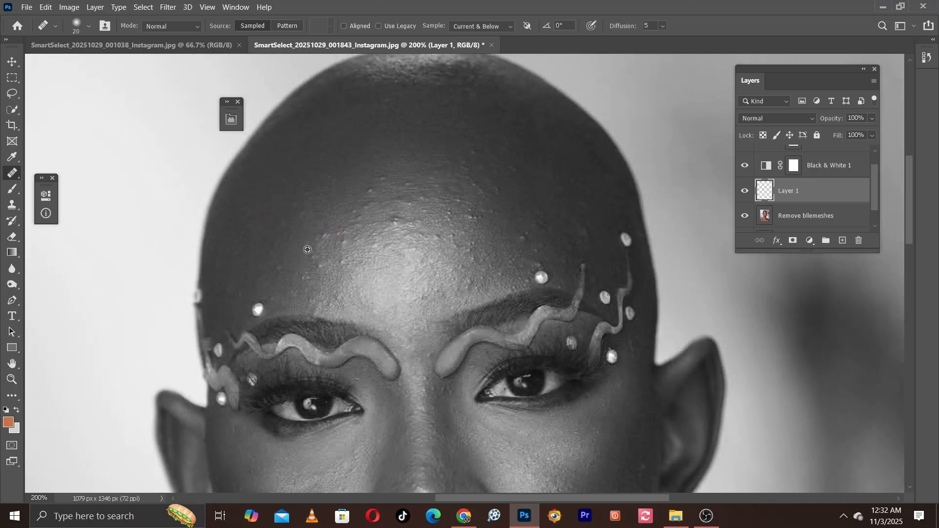
{"action": "left_click", "coordinate": [324, 217], "text": "alt"}
{"action": "left_click", "coordinate": [323, 237]}
{"action": "left_click", "coordinate": [330, 219], "text": "alt"}
{"action": "left_click", "coordinate": [329, 232]}
Step: Heal the bumps along the upper middle of the forehead, resampling clean skin between spots
{"action": "left_click", "coordinate": [370, 178], "text": "alt"}
{"action": "left_click", "coordinate": [371, 191]}
{"action": "left_click", "coordinate": [379, 181], "text": "alt"}
{"action": "left_click", "coordinate": [488, 180]}
{"action": "left_click", "coordinate": [435, 170], "text": "alt"}
{"action": "left_click", "coordinate": [409, 181]}
Step: Heal the bumps on the photo's right side of the forehead, above the brow gem
{"action": "left_click", "coordinate": [503, 227], "text": "alt"}
{"action": "left_click", "coordinate": [520, 231]}
{"action": "left_click", "coordinate": [544, 212]}
{"action": "left_click", "coordinate": [531, 209]}
{"action": "left_click", "coordinate": [488, 192], "text": "alt"}
{"action": "left_click", "coordinate": [522, 232]}
{"action": "left_click", "coordinate": [527, 234], "text": "alt"}
{"action": "left_click", "coordinate": [513, 224]}
{"action": "left_click_drag", "start_coordinate": [511, 222], "coordinate": [499, 194]}
Step: Heal the bumps above the photo's left eyebrow with the healing brush at 20 px
{"action": "key", "text": "bracketright"}
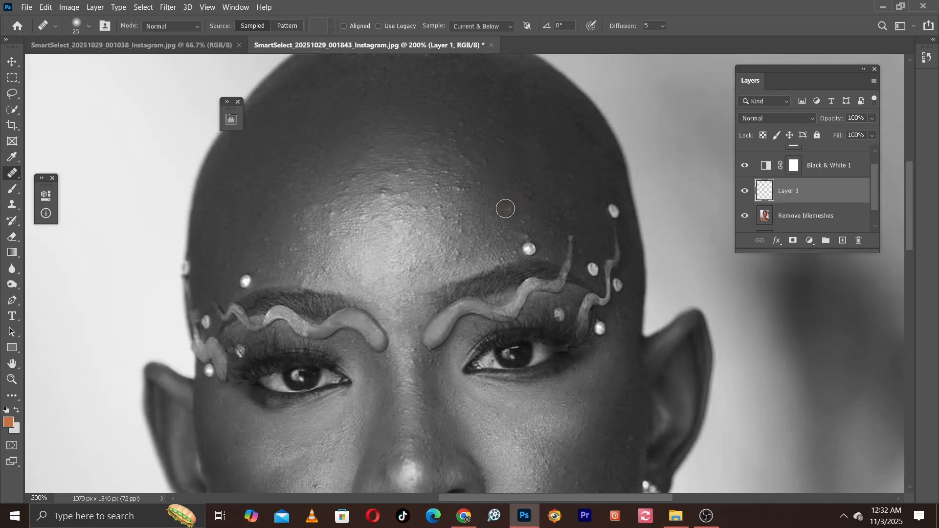
{"action": "left_click_drag", "start_coordinate": [454, 267], "coordinate": [465, 323]}
{"action": "key", "text": "bracketleft"}
{"action": "left_click", "coordinate": [304, 309]}
{"action": "left_click", "coordinate": [320, 304], "text": "alt"}
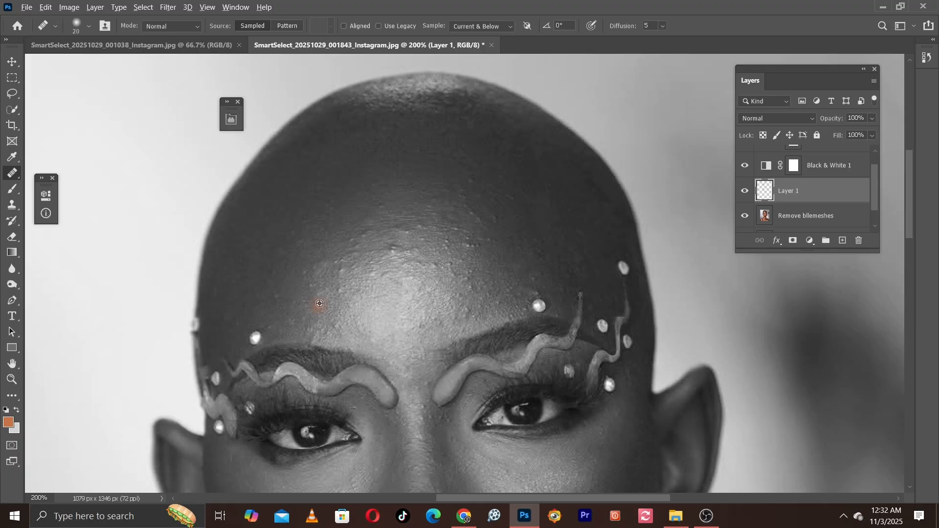
{"action": "left_click", "coordinate": [306, 286]}
{"action": "left_click", "coordinate": [348, 294], "text": "alt"}
{"action": "scroll", "coordinate": [391, 255], "scroll_direction": "up", "scroll_amount": 1}
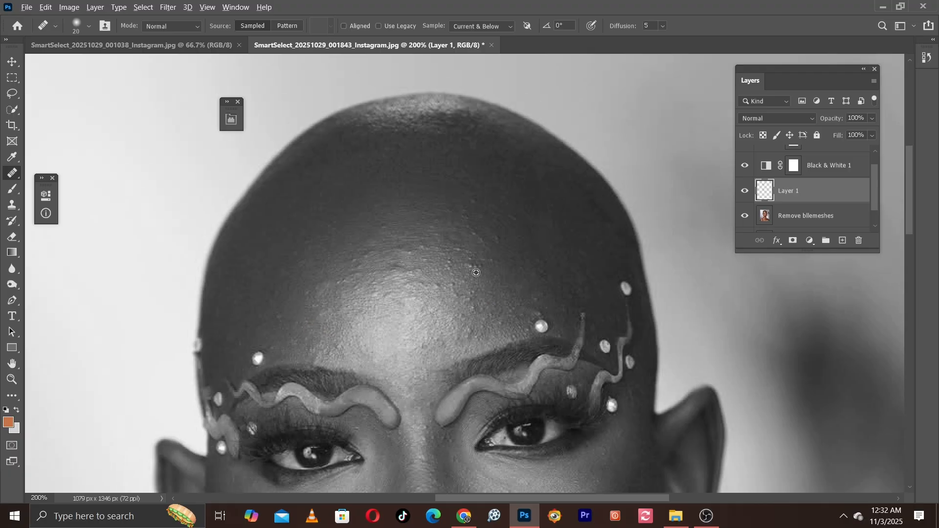
Step: Heal the bumps on the upper forehead just right of centre in the photo, resampling for each spot
{"action": "left_click", "coordinate": [492, 264], "text": "alt"}
{"action": "left_click", "coordinate": [500, 243]}
{"action": "left_click", "coordinate": [482, 246], "text": "alt"}
{"action": "left_click", "coordinate": [473, 240]}
{"action": "left_click", "coordinate": [465, 188], "text": "alt"}
{"action": "left_click", "coordinate": [473, 201]}
{"action": "left_click", "coordinate": [479, 209], "text": "alt"}
{"action": "left_click", "coordinate": [464, 219]}
{"action": "left_click_drag", "start_coordinate": [464, 218], "coordinate": [490, 155]}
Step: Heal the rough texture on the forehead just above the inner end of the photo's right eyebrow
{"action": "left_click", "coordinate": [486, 274], "text": "alt"}
{"action": "left_click", "coordinate": [495, 273]}
{"action": "left_click", "coordinate": [494, 254], "text": "alt"}
{"action": "left_click", "coordinate": [496, 262]}
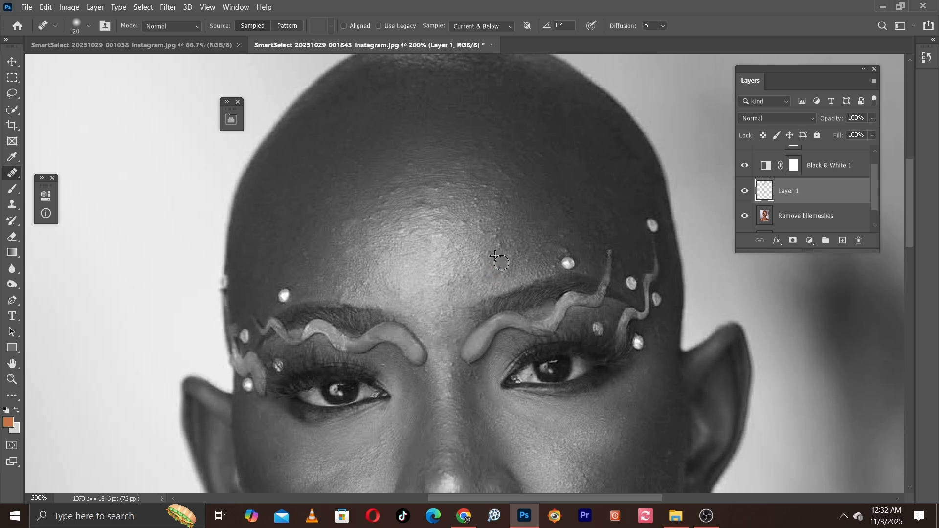
{"action": "left_click", "coordinate": [506, 264]}
{"action": "left_click", "coordinate": [524, 267], "text": "alt"}
{"action": "left_click_drag", "start_coordinate": [562, 230], "coordinate": [586, 268]}
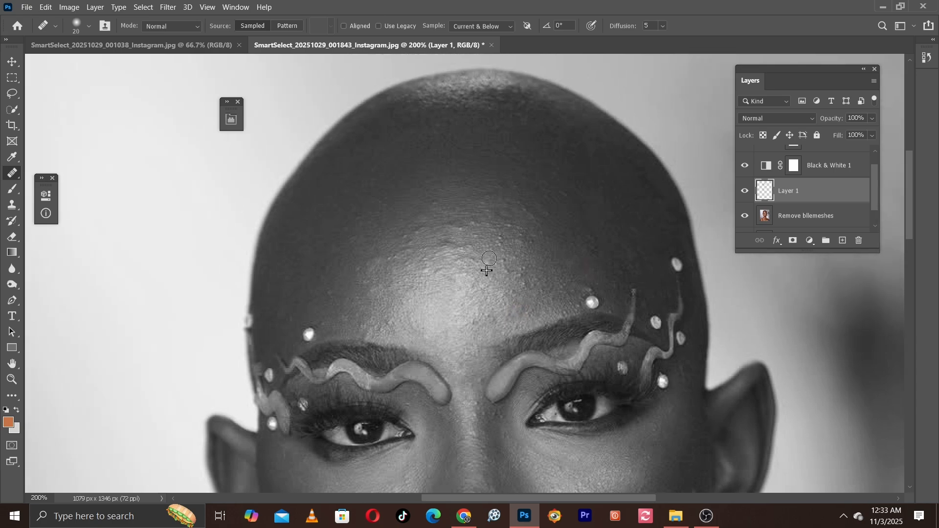
Step: Heal the leftover bumps around the bright highlight in the middle of the forehead
{"action": "left_click_drag", "start_coordinate": [385, 264], "coordinate": [402, 295]}
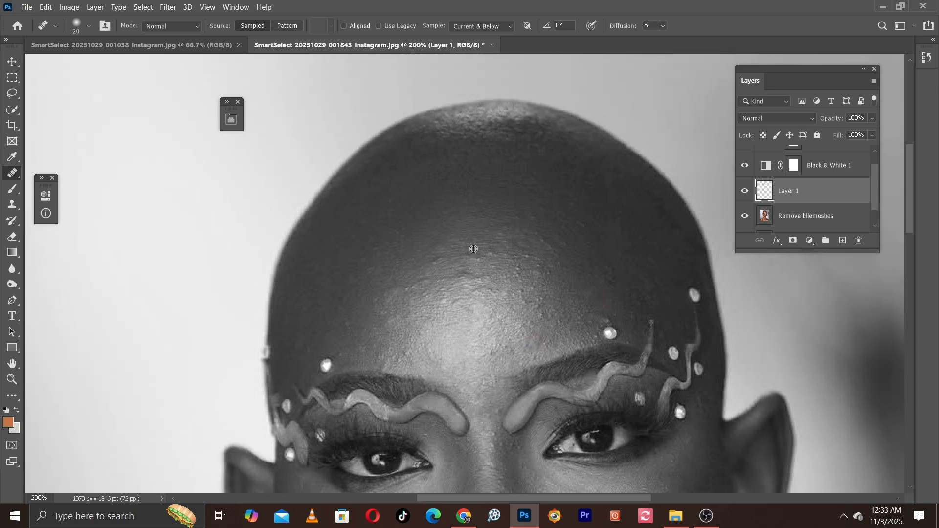
{"action": "left_click", "coordinate": [510, 282], "text": "alt"}
{"action": "left_click", "coordinate": [513, 290]}
{"action": "left_click", "coordinate": [538, 288], "text": "alt"}
{"action": "left_click", "coordinate": [524, 293]}
{"action": "left_click", "coordinate": [533, 296], "text": "alt"}
{"action": "left_click", "coordinate": [539, 302]}
Step: Heal the remaining spots on the photo's left cheek beside the nose and above the earring
{"action": "scroll", "coordinate": [557, 274], "scroll_direction": "down", "scroll_amount": 8}
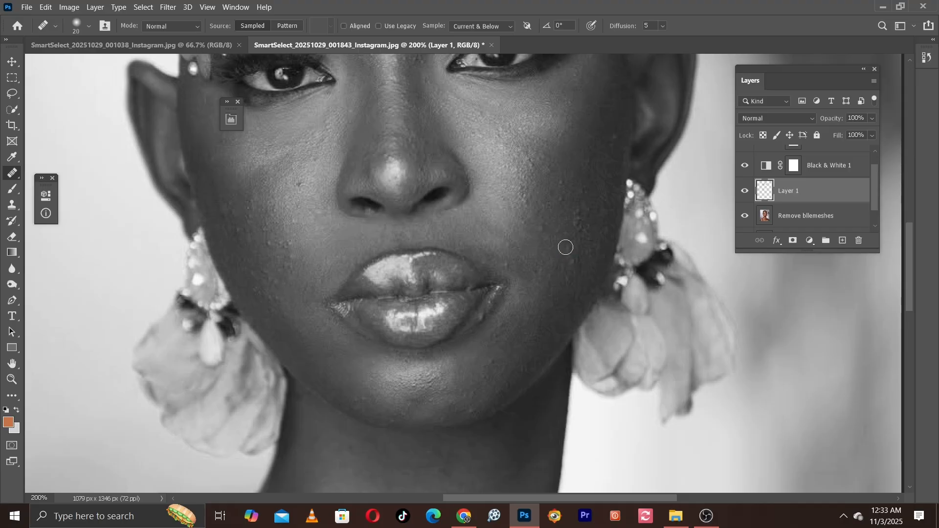
{"action": "left_click_drag", "start_coordinate": [299, 259], "coordinate": [424, 293]}
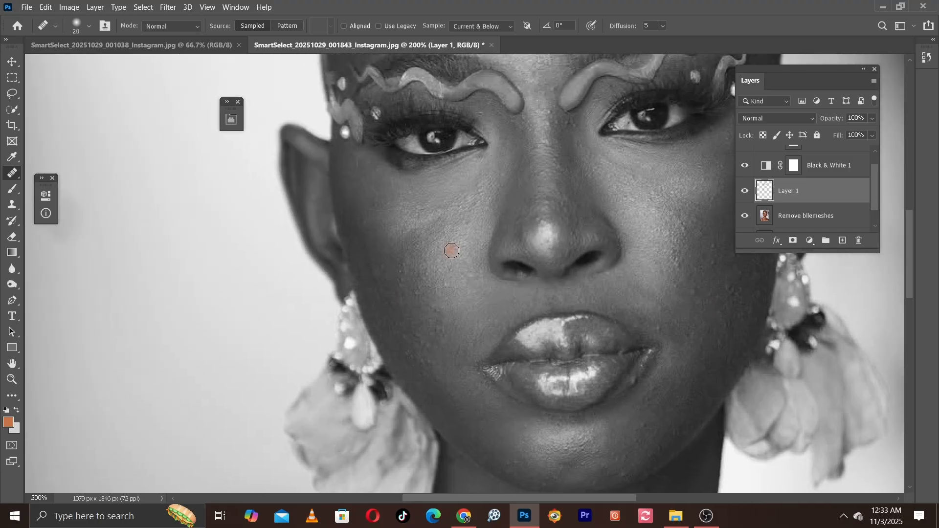
{"action": "scroll", "coordinate": [442, 287], "scroll_direction": "down", "scroll_amount": 3}
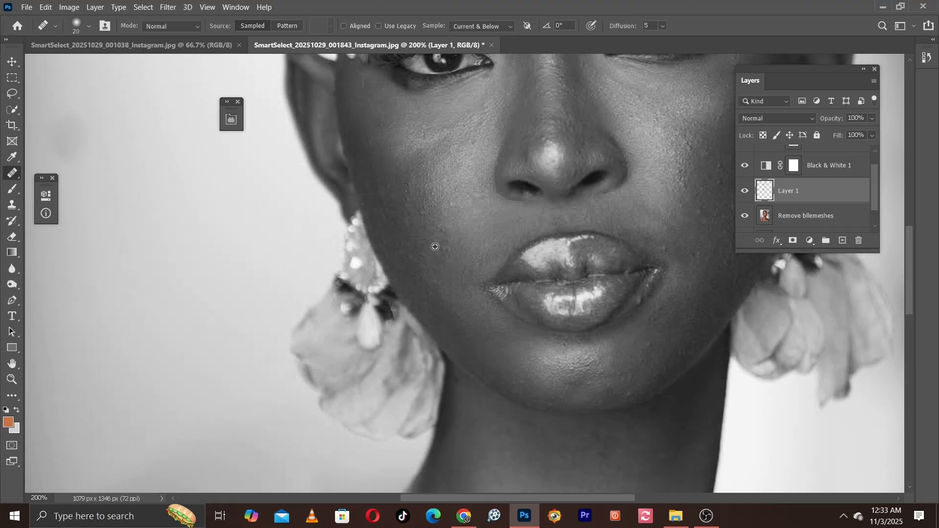
{"action": "scroll", "coordinate": [443, 275], "scroll_direction": "up", "scroll_amount": 3}
{"action": "left_click", "coordinate": [476, 253], "text": "alt"}
Step: Heal the remaining spots on the photo's right lower cheek, from the mouth corner down to the chin
{"action": "mouse_move", "coordinate": [698, 284]}
{"action": "left_mouse_down"}
{"action": "mouse_move", "coordinate": [468, 327]}
{"action": "mouse_move", "coordinate": [461, 350]}
{"action": "left_mouse_up"}
{"action": "left_click", "coordinate": [466, 327]}
{"action": "left_click_drag", "start_coordinate": [408, 410], "coordinate": [427, 317]}
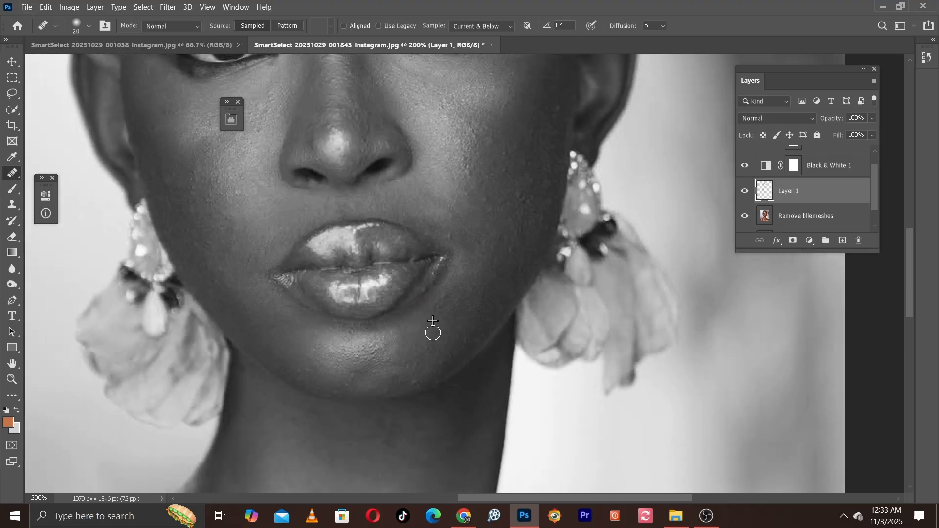
Step: Heal the last forehead bumps above the photo's right eyebrow and the mark beside the brow gem
{"action": "left_click_drag", "start_coordinate": [471, 187], "coordinate": [501, 472]}
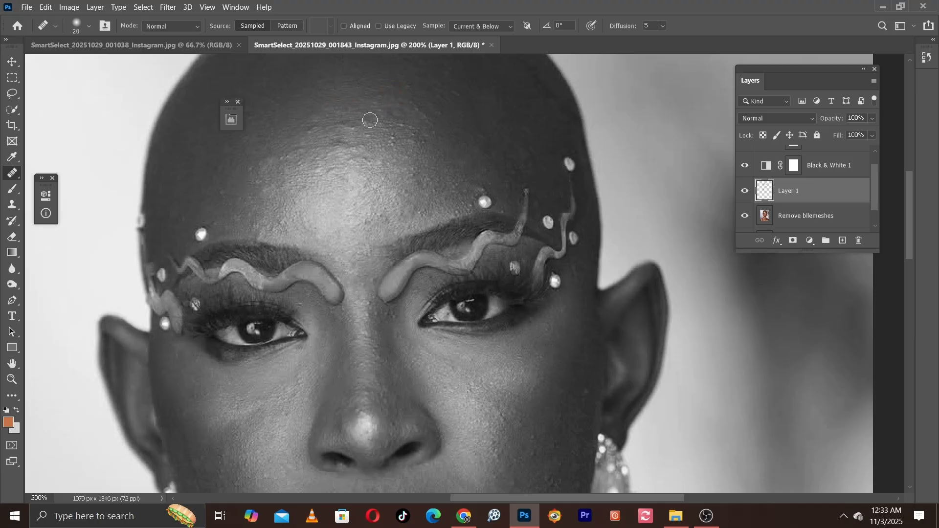
{"action": "left_click", "coordinate": [397, 163], "text": "alt"}
{"action": "left_click", "coordinate": [392, 134]}
{"action": "left_click", "coordinate": [418, 148], "text": "alt"}
{"action": "left_click_drag", "start_coordinate": [472, 184], "coordinate": [450, 140]}
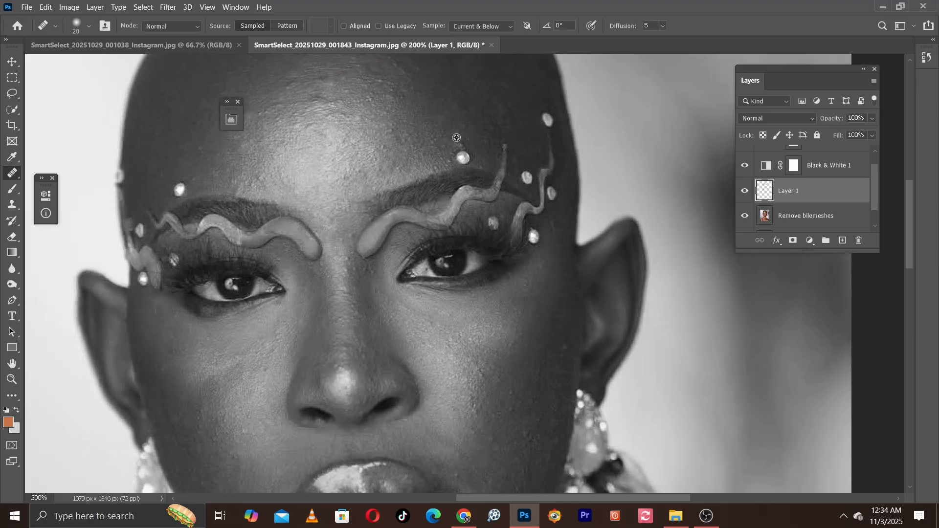
{"action": "left_click", "coordinate": [457, 139], "text": "alt"}
{"action": "left_click", "coordinate": [459, 143]}
Step: Check the healed skin from the neck up to the forehead, finishing with the face at 100% zoom
{"action": "scroll", "coordinate": [508, 120], "scroll_direction": "down", "scroll_amount": 5}
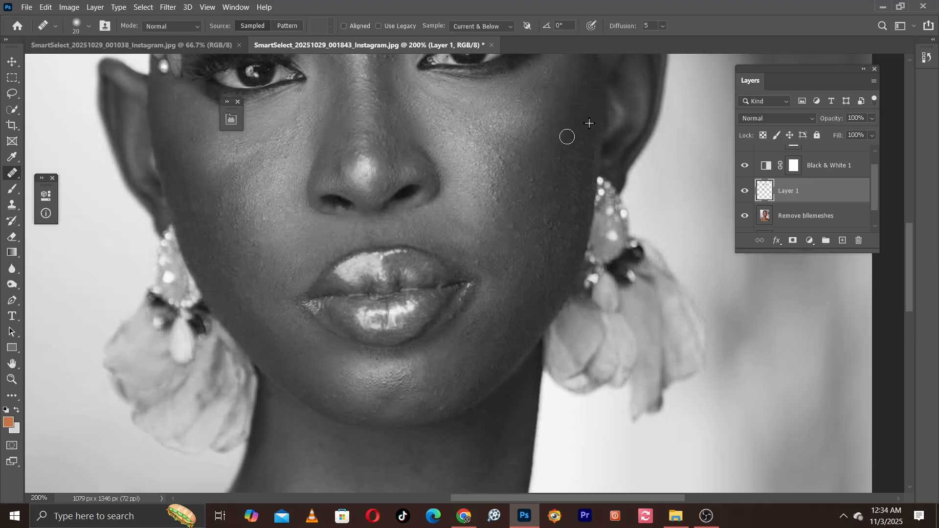
{"action": "scroll", "coordinate": [256, 258], "scroll_direction": "down", "scroll_amount": 5}
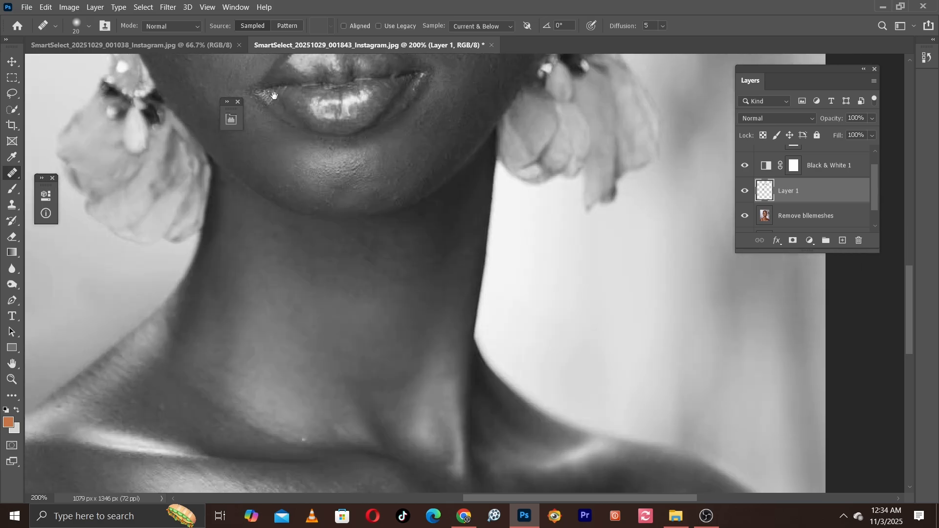
{"action": "scroll", "coordinate": [268, 128], "scroll_direction": "up", "scroll_amount": 9}
{"action": "left_click", "coordinate": [268, 128], "text": "alt"}
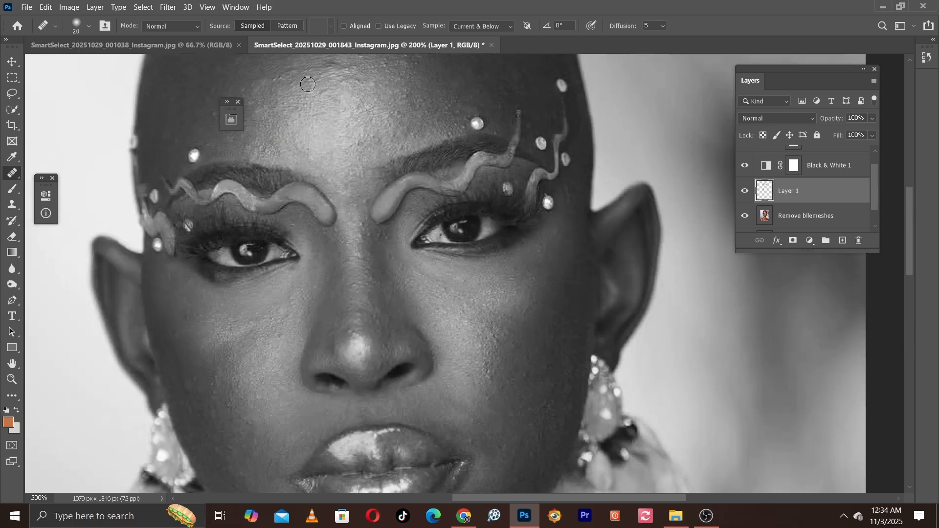
{"action": "left_click_drag", "start_coordinate": [374, 100], "coordinate": [360, 159]}
{"action": "left_click_drag", "start_coordinate": [566, 212], "coordinate": [562, 149]}
{"action": "key", "text": "ctrl+minus"}
{"action": "key", "text": "ctrl+minus"}
{"action": "left_click_drag", "start_coordinate": [618, 234], "coordinate": [509, 159]}
{"action": "key", "text": "ctrl+plus"}
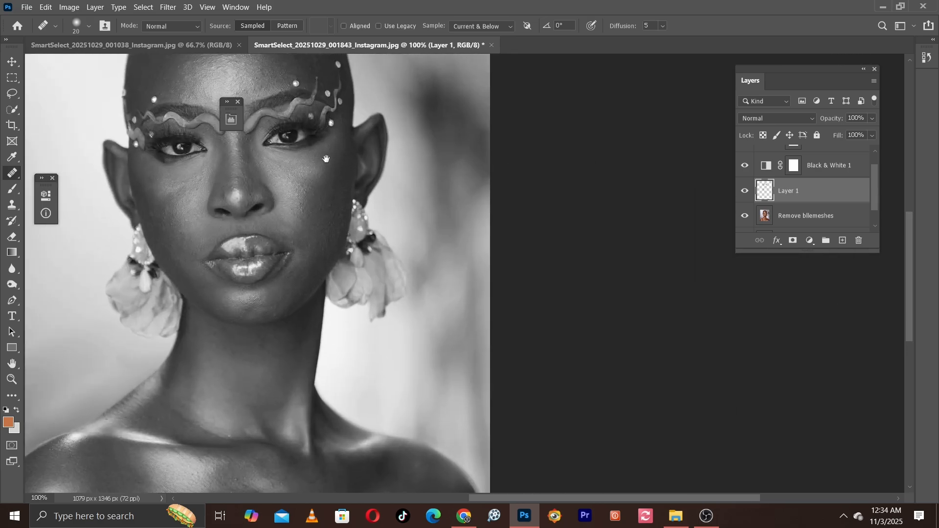
{"action": "left_click_drag", "start_coordinate": [326, 159], "coordinate": [501, 237]}
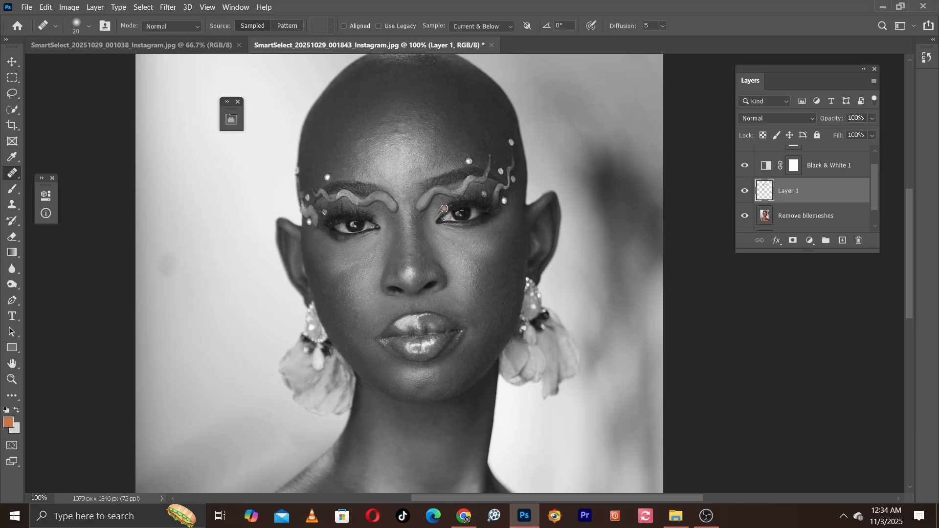
{"action": "left_click_drag", "start_coordinate": [445, 199], "coordinate": [479, 213]}
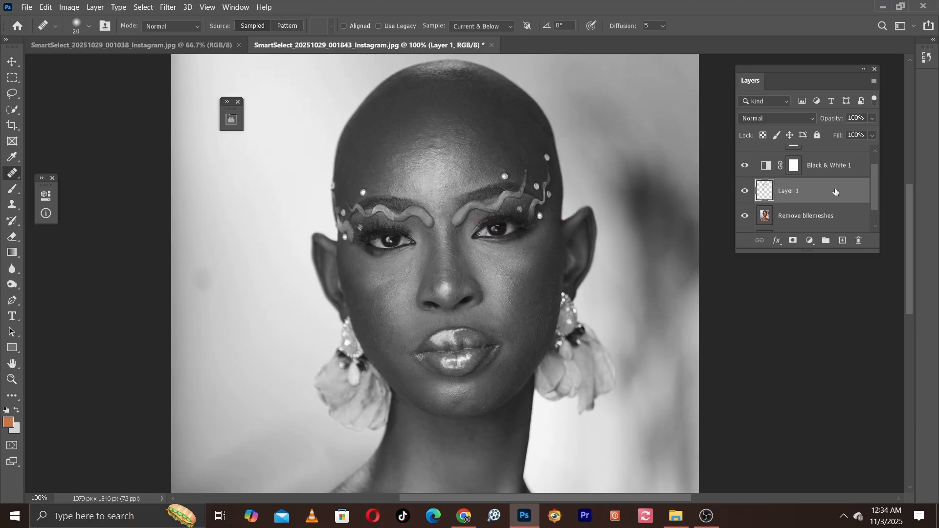
Step: Delete the Curves 1 and Black & White 1 helper layers together
{"action": "scroll", "coordinate": [836, 191], "scroll_direction": "up", "scroll_amount": 1}
{"action": "left_click", "coordinate": [844, 158]}
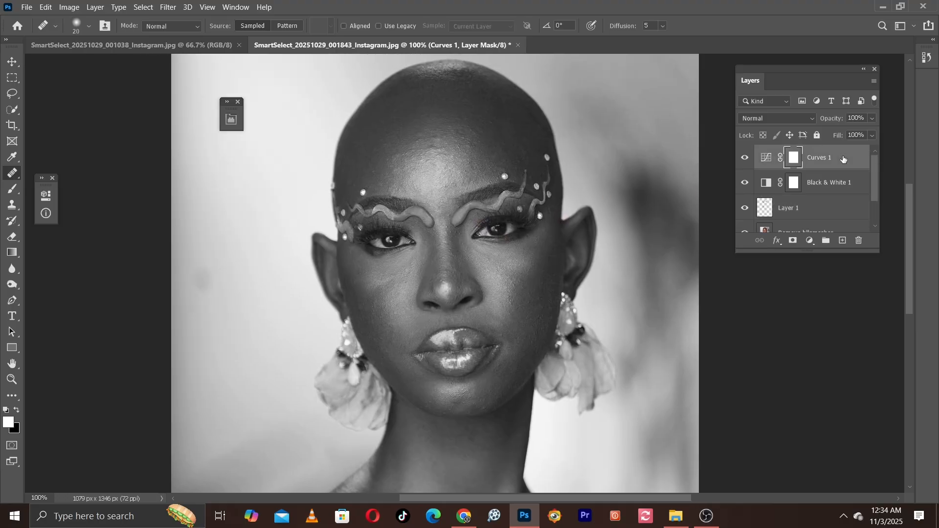
{"action": "left_click", "coordinate": [837, 186], "text": "shift"}
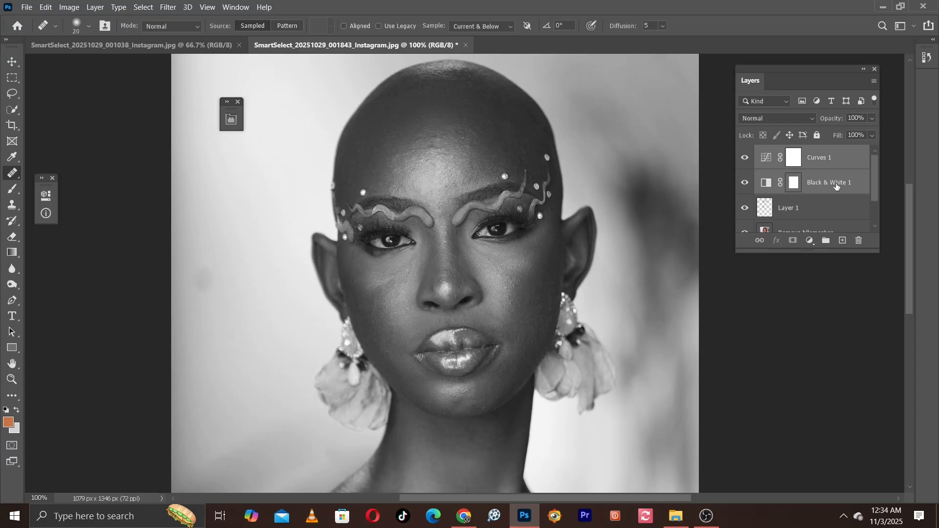
{"action": "left_click_drag", "start_coordinate": [835, 183], "coordinate": [859, 240]}
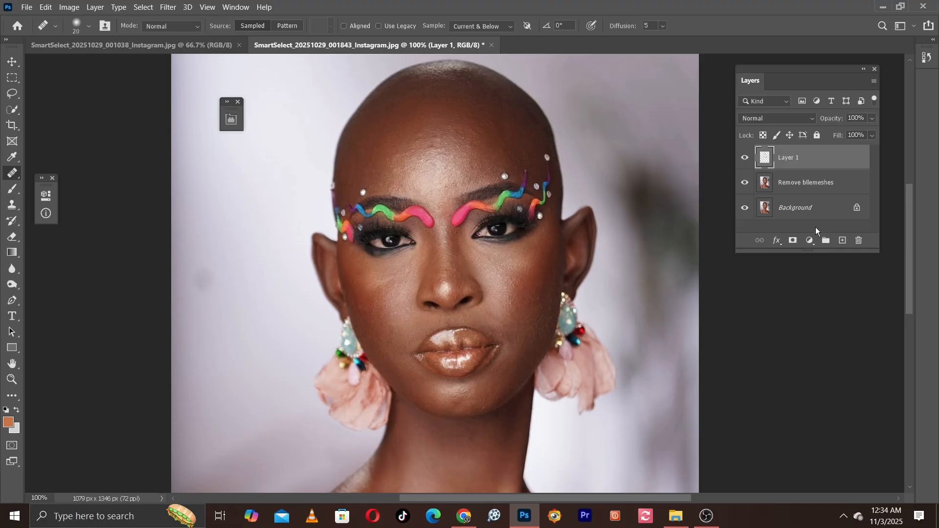
Step: Compare the face and forehead with and without the healing on Layer 1, at up to 200% zoom
{"action": "left_click", "coordinate": [745, 158]}
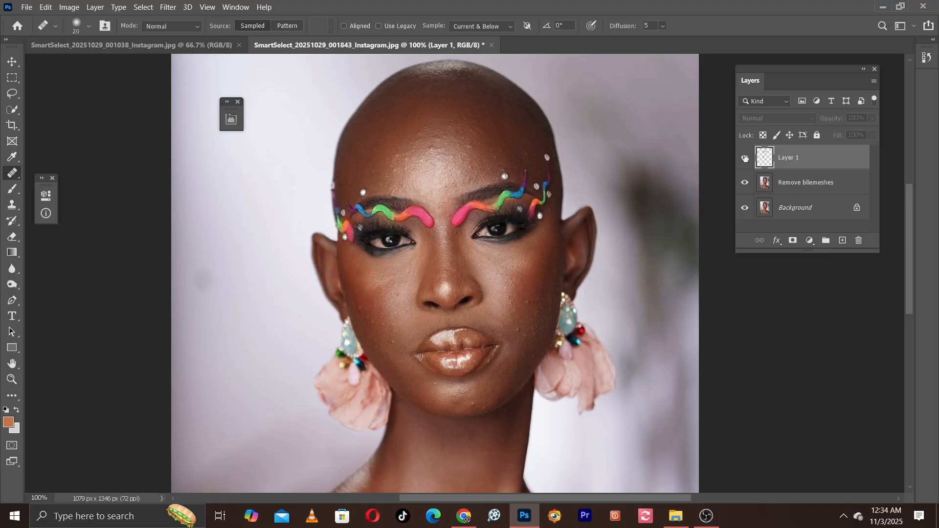
{"action": "key", "text": "ctrl+plus"}
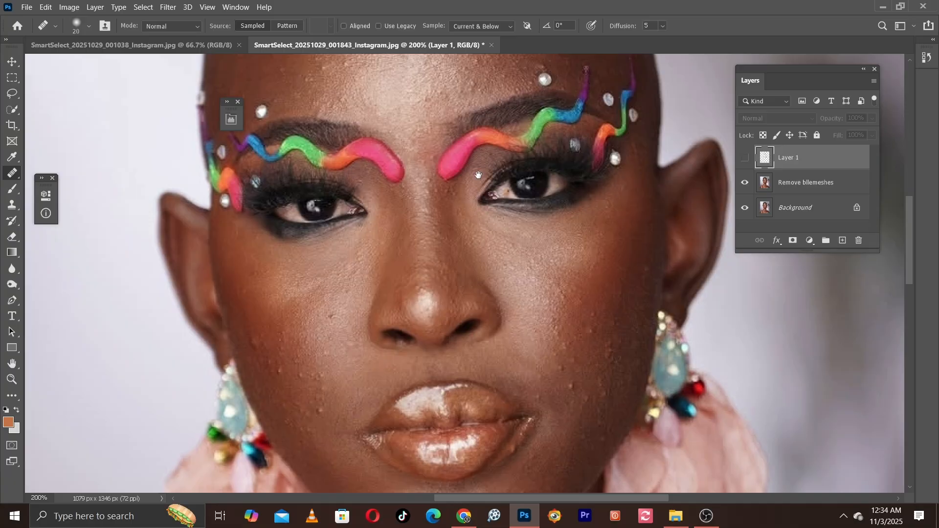
{"action": "left_click_drag", "start_coordinate": [478, 174], "coordinate": [444, 260]}
{"action": "left_click", "coordinate": [742, 160]}
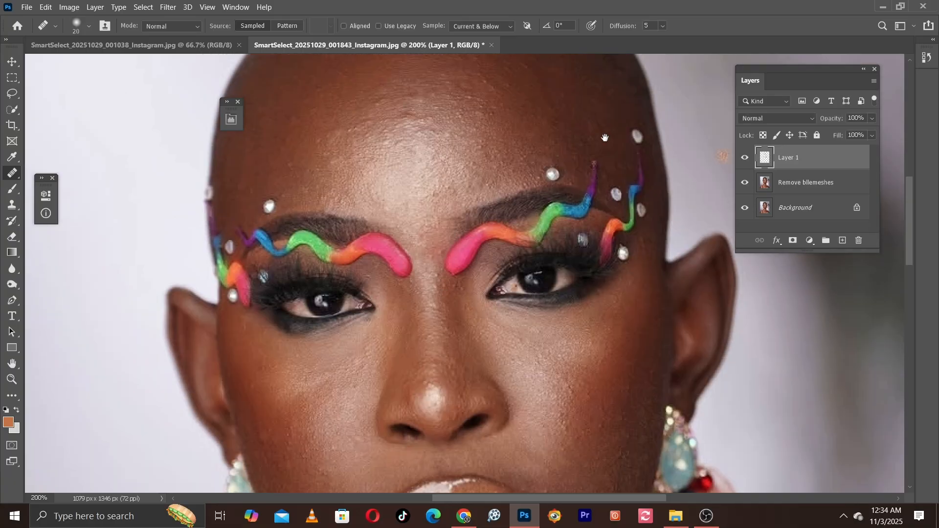
{"action": "left_click_drag", "start_coordinate": [547, 129], "coordinate": [564, 212]}
{"action": "left_click", "coordinate": [738, 162]}
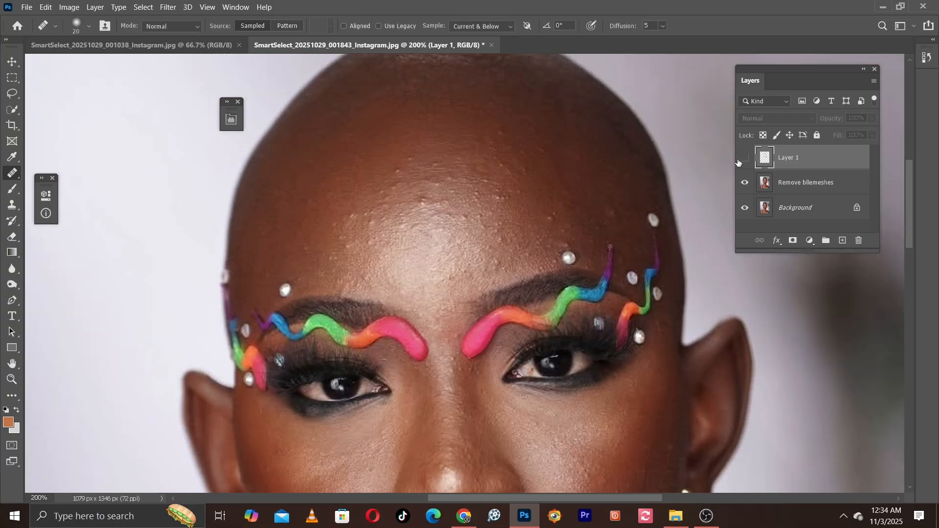
{"action": "left_click", "coordinate": [743, 158]}
{"action": "key", "text": "ctrl+minus"}
{"action": "left_click_drag", "start_coordinate": [534, 299], "coordinate": [523, 242]}
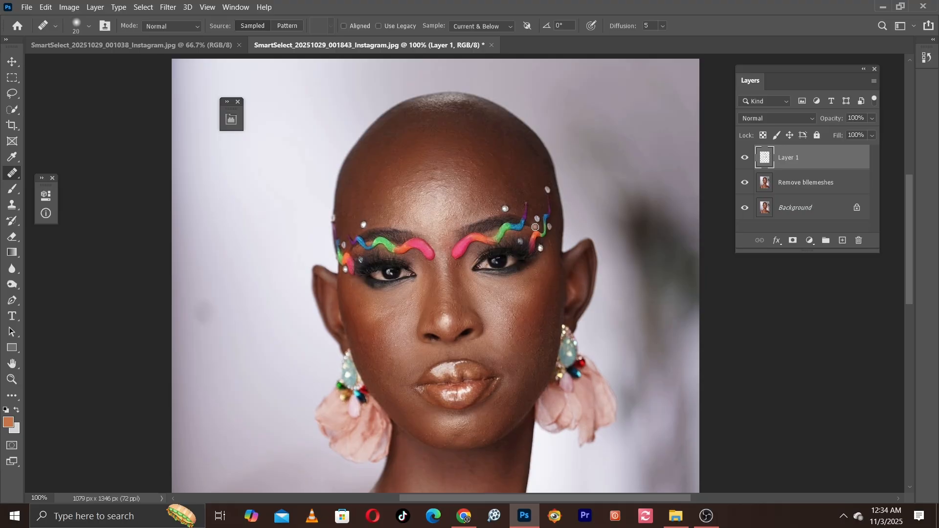
Step: Inspect the neck and shoulders, and toggle Layer 1 again to compare the forehead and eye area before and after
{"action": "key", "text": "ctrl+minus"}
{"action": "key", "text": "ctrl+plus"}
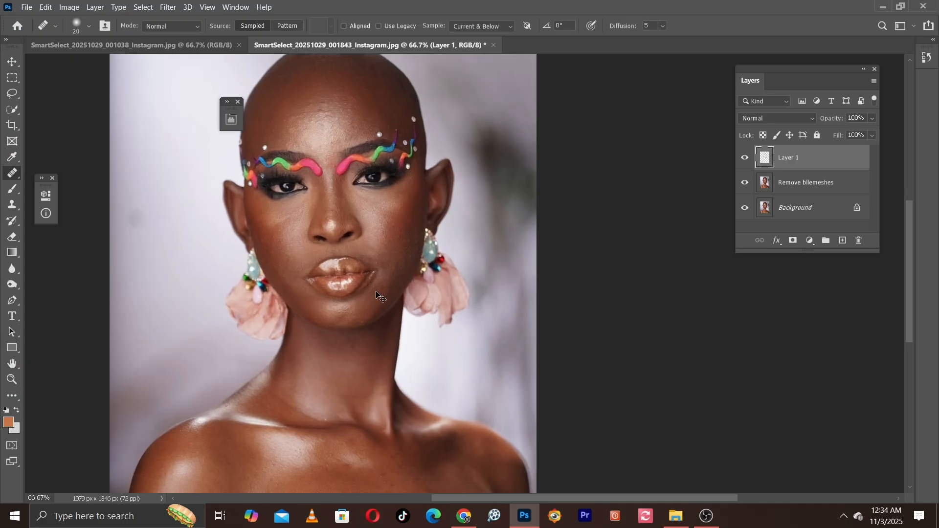
{"action": "left_click_drag", "start_coordinate": [337, 353], "coordinate": [385, 283]}
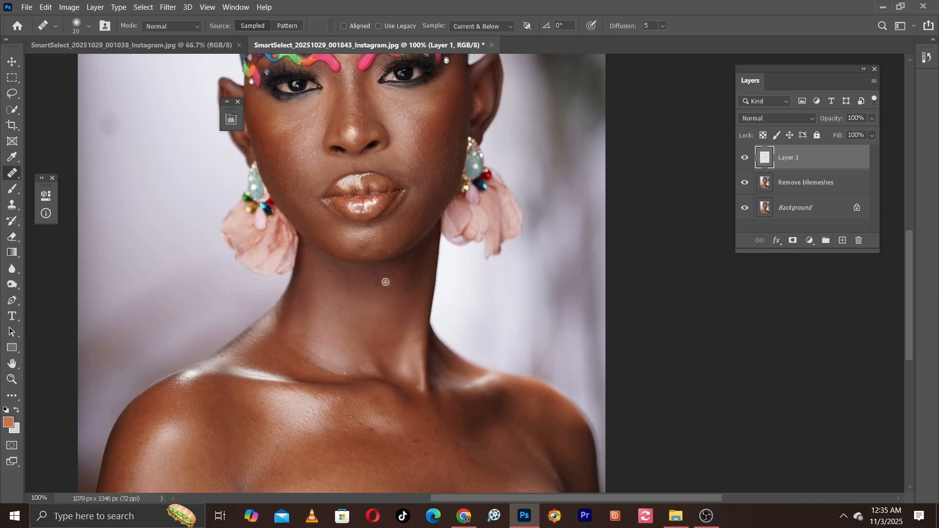
{"action": "left_click_drag", "start_coordinate": [336, 230], "coordinate": [408, 449]}
{"action": "key", "text": "ctrl+plus"}
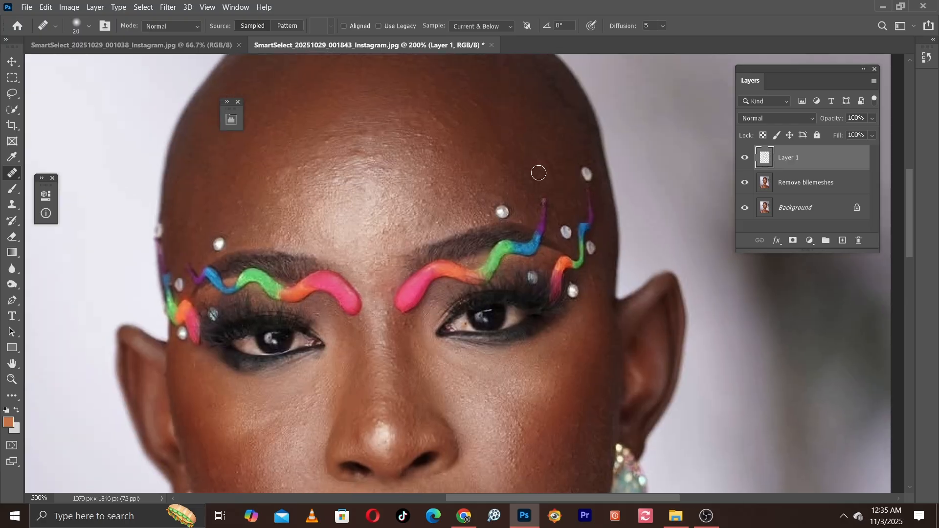
{"action": "left_click", "coordinate": [745, 158]}
{"action": "left_click", "coordinate": [745, 158]}
{"action": "left_click", "coordinate": [745, 158]}
{"action": "left_click", "coordinate": [745, 157]}
{"action": "key", "text": "ctrl+minus"}
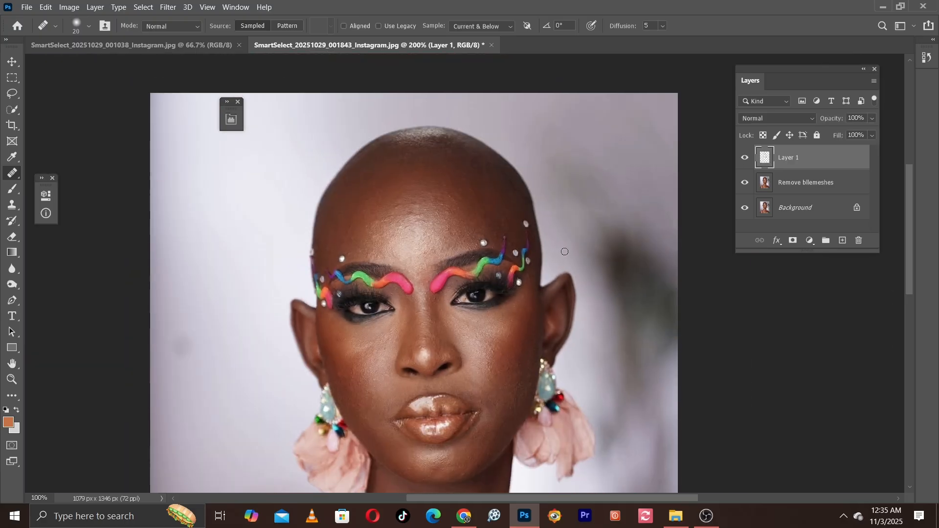
{"action": "left_click_drag", "start_coordinate": [523, 233], "coordinate": [530, 234]}
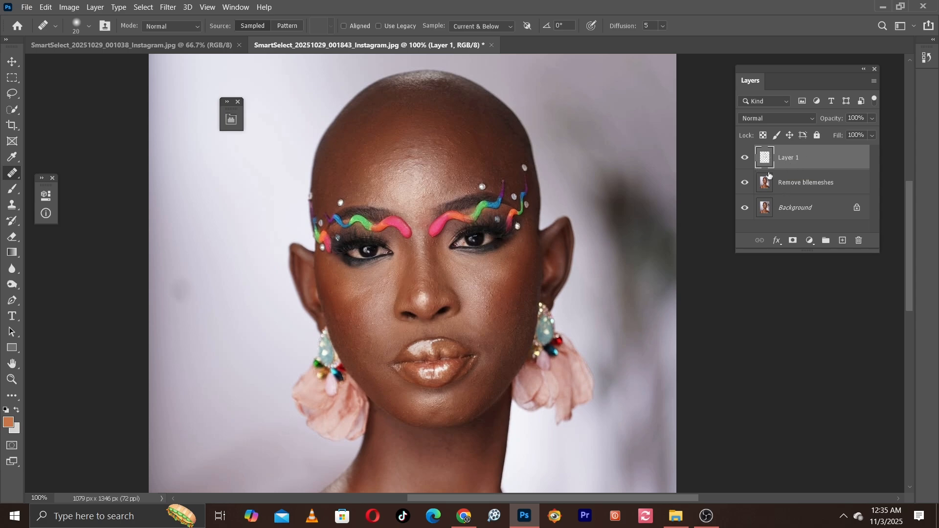
Step: Stamp all visible layers into a new layer above Layer 1 and set its blend mode to Vivid Light
{"action": "key", "text": "ctrl+shift+alt+e"}
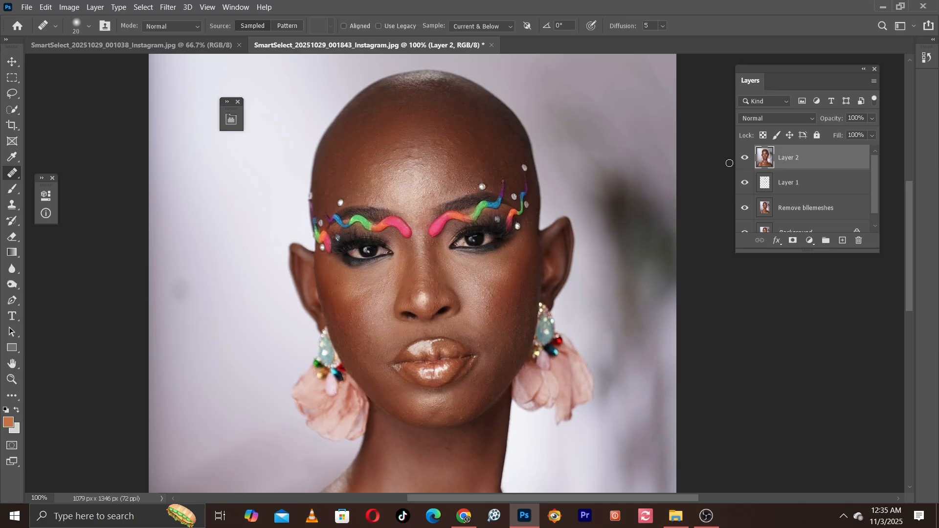
{"action": "left_click_drag", "start_coordinate": [455, 263], "coordinate": [435, 210]}
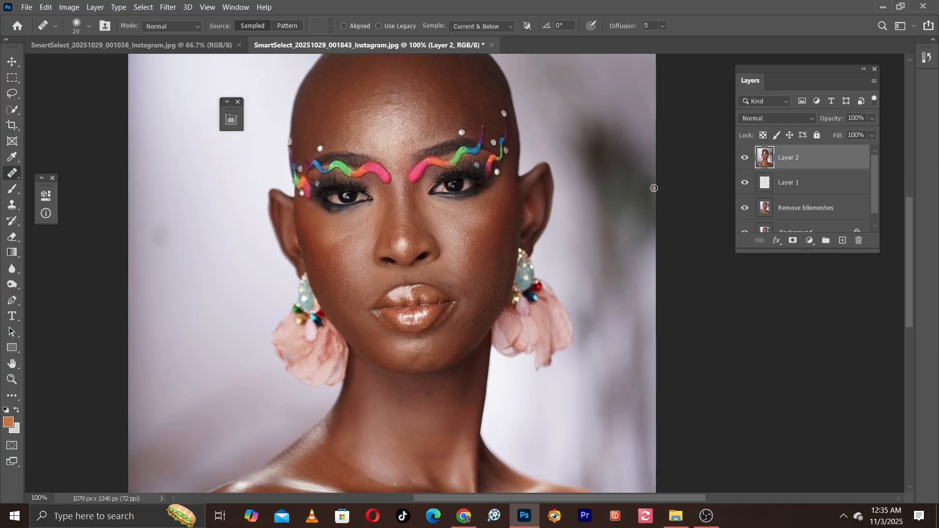
{"action": "left_click", "coordinate": [773, 118]}
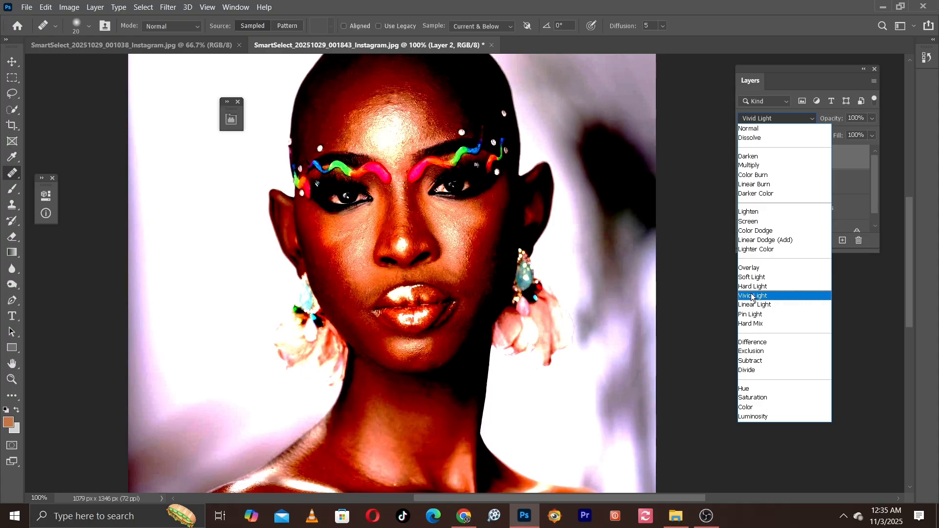
{"action": "left_click", "coordinate": [753, 296]}
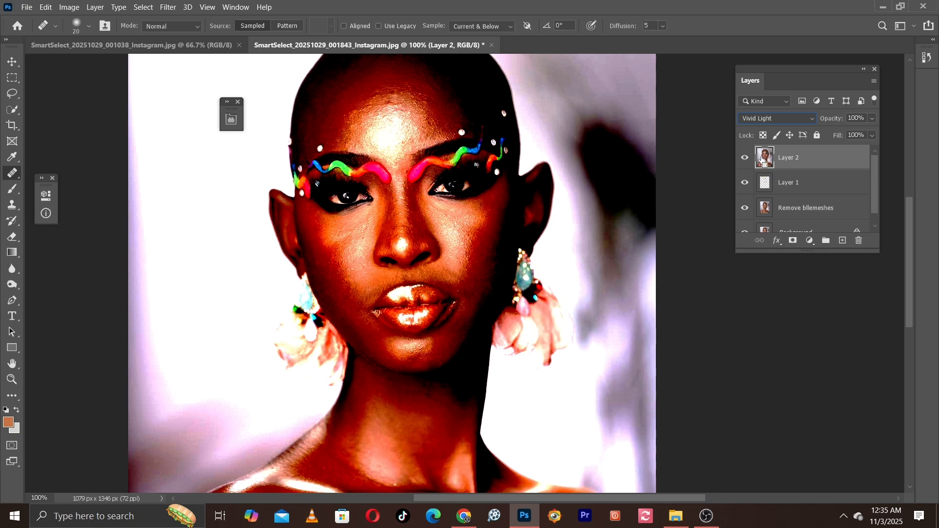
Step: Invert the stamped layer's colours and convert it to a smart object
{"action": "key", "text": "ctrl+i"}
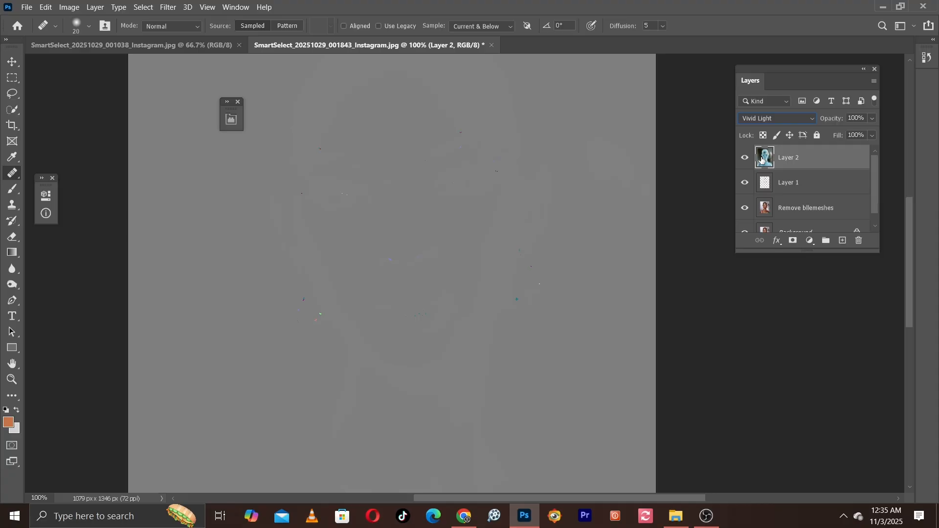
{"action": "right_click", "coordinate": [787, 158]}
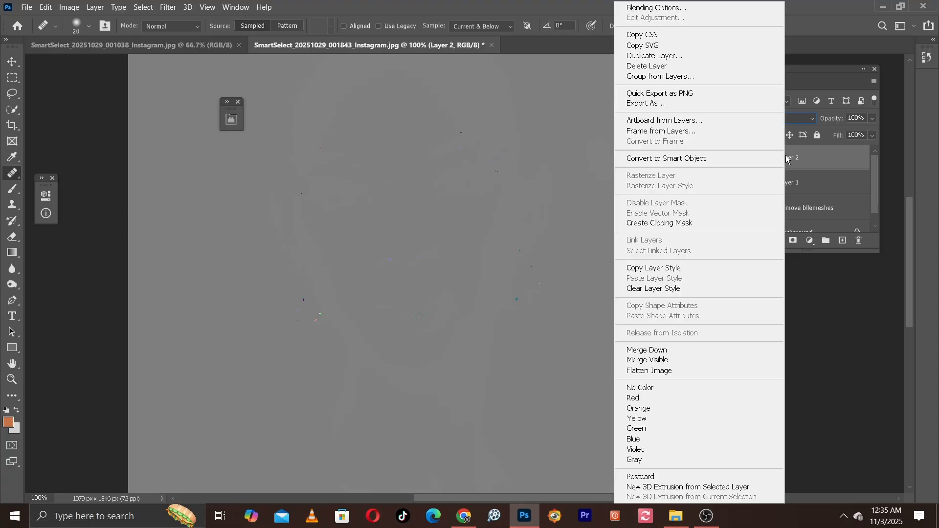
{"action": "left_click", "coordinate": [690, 162]}
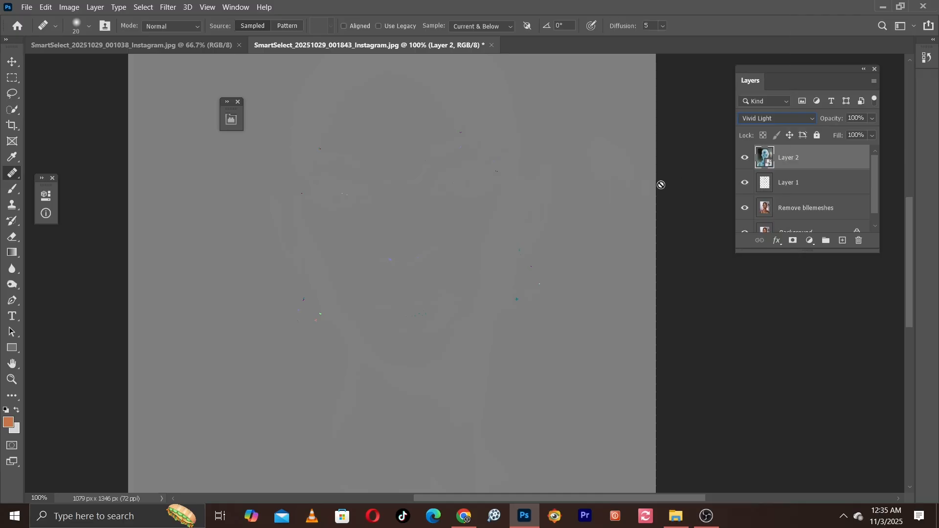
Step: Apply a High Pass smart filter with a radius of 5.2 pixels to Layer 2
{"action": "left_click_drag", "start_coordinate": [446, 196], "coordinate": [464, 260]}
{"action": "scroll", "coordinate": [464, 241], "scroll_direction": "down", "scroll_amount": 1}
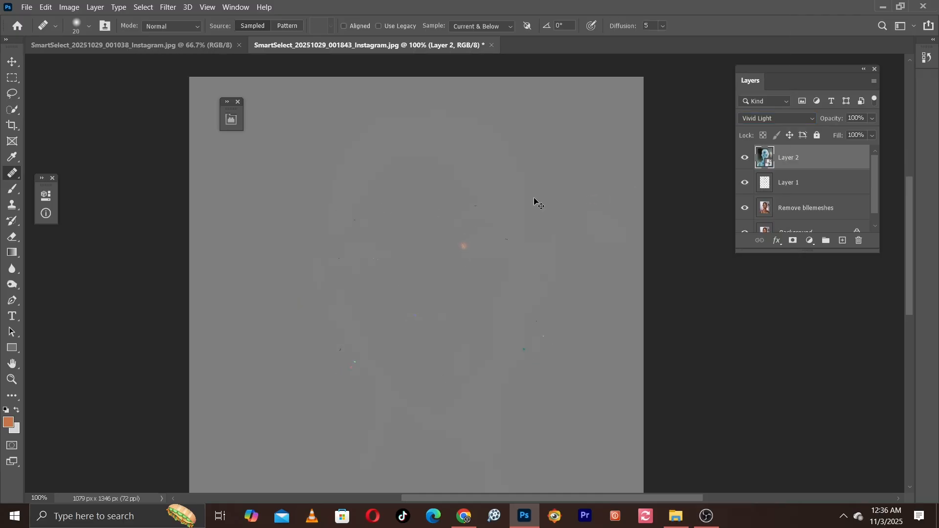
{"action": "left_click_drag", "start_coordinate": [419, 189], "coordinate": [487, 209]}
{"action": "left_click", "coordinate": [168, 6]}
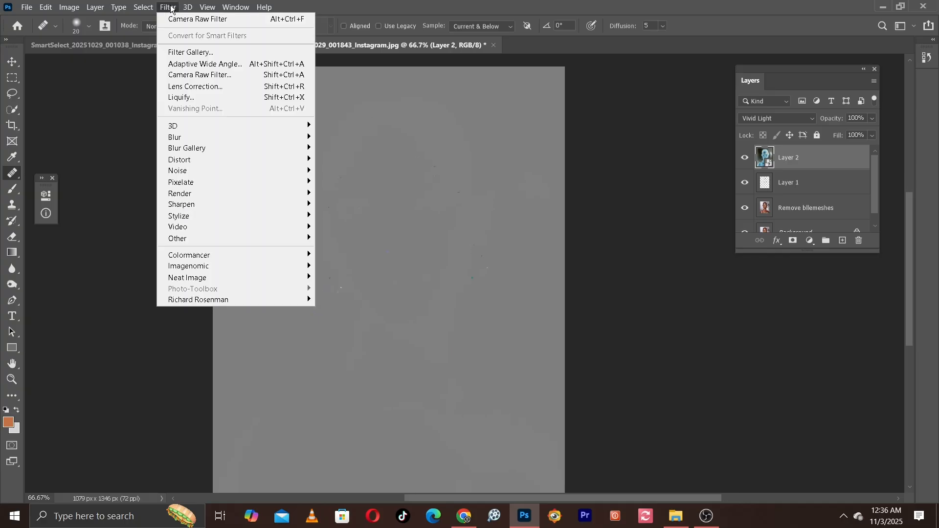
{"action": "mouse_move", "coordinate": [206, 238]}
{"action": "left_click", "coordinate": [342, 249]}
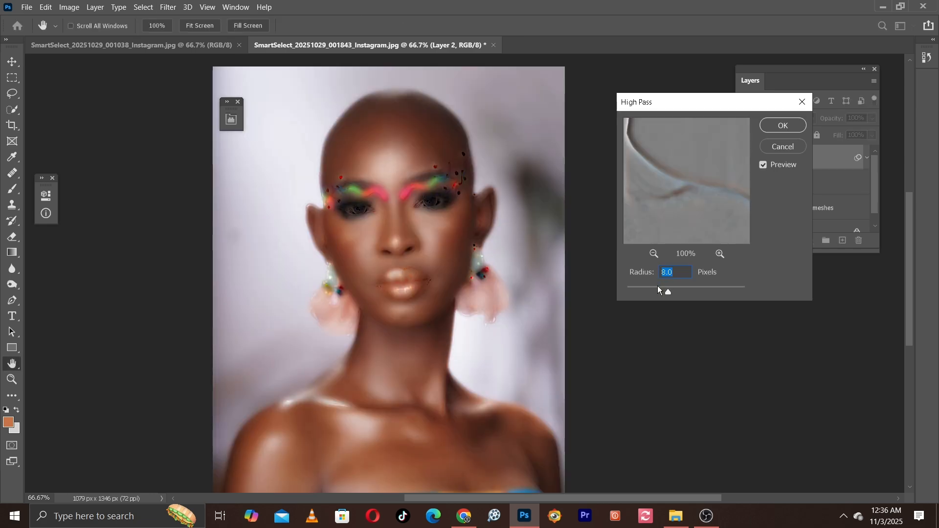
{"action": "left_click_drag", "start_coordinate": [667, 292], "coordinate": [627, 291]}
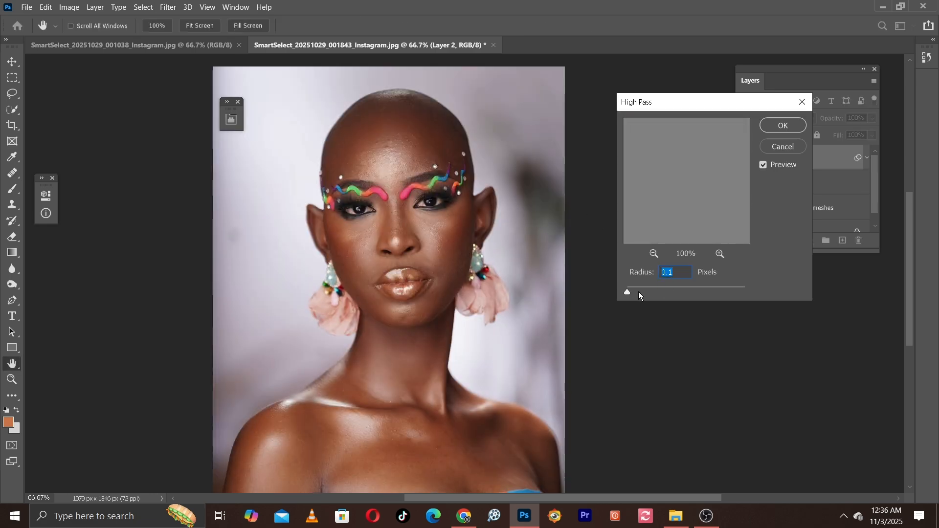
{"action": "left_click_drag", "start_coordinate": [644, 291], "coordinate": [655, 291]}
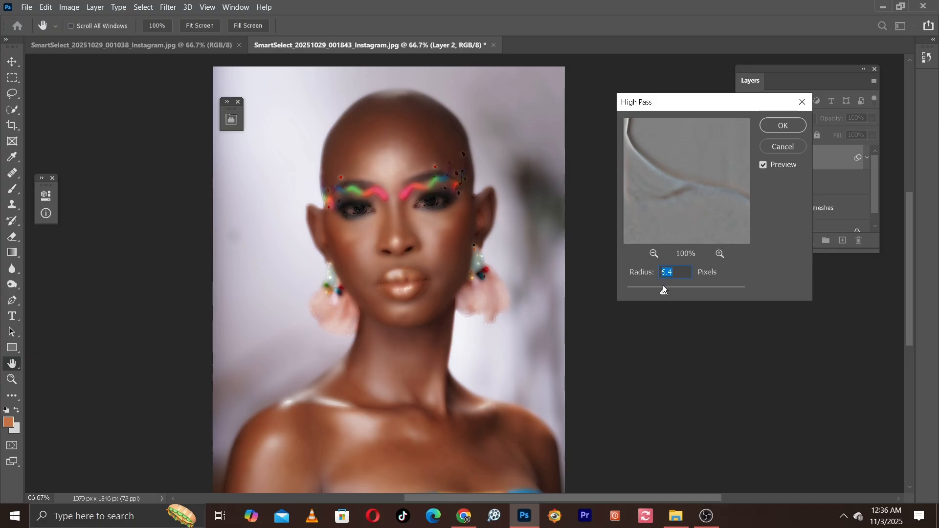
{"action": "type", "text": "5.2"}
{"action": "double_click", "coordinate": [666, 272]}
{"action": "left_click", "coordinate": [775, 128]}
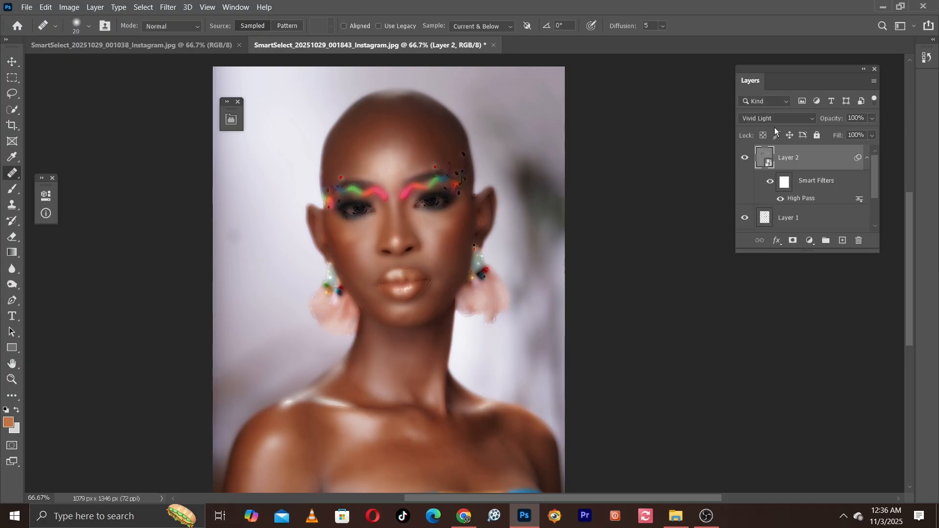
Step: Add a Gaussian Blur smart filter with a radius of 2 pixels to Layer 2
{"action": "left_click", "coordinate": [172, 6]}
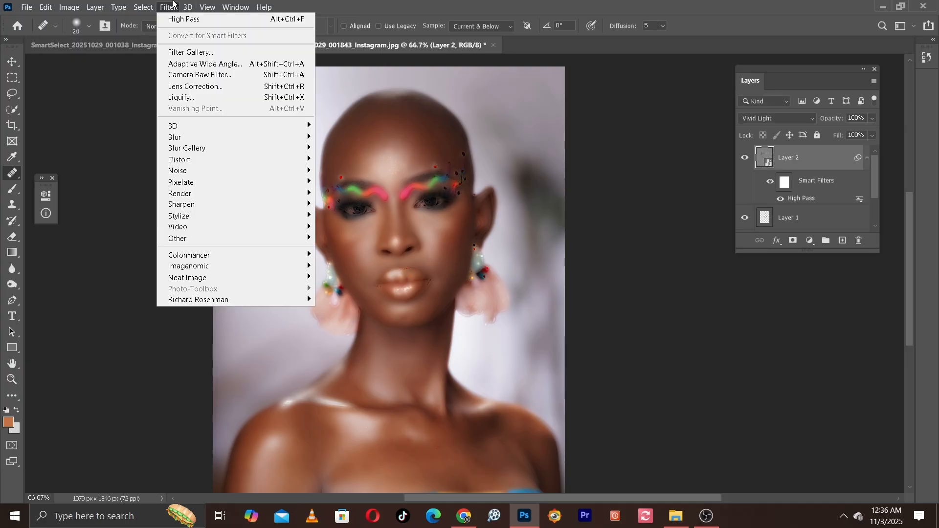
{"action": "mouse_move", "coordinate": [190, 138]}
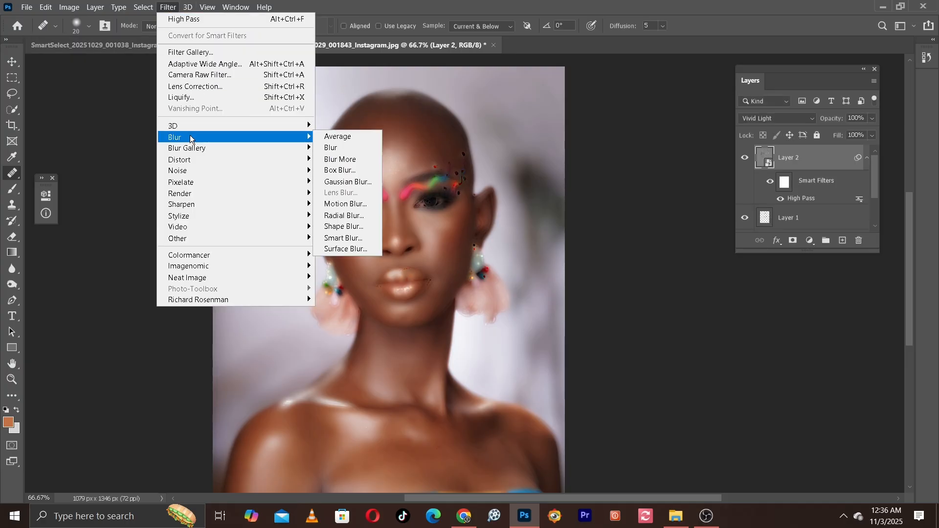
{"action": "left_click", "coordinate": [344, 181]}
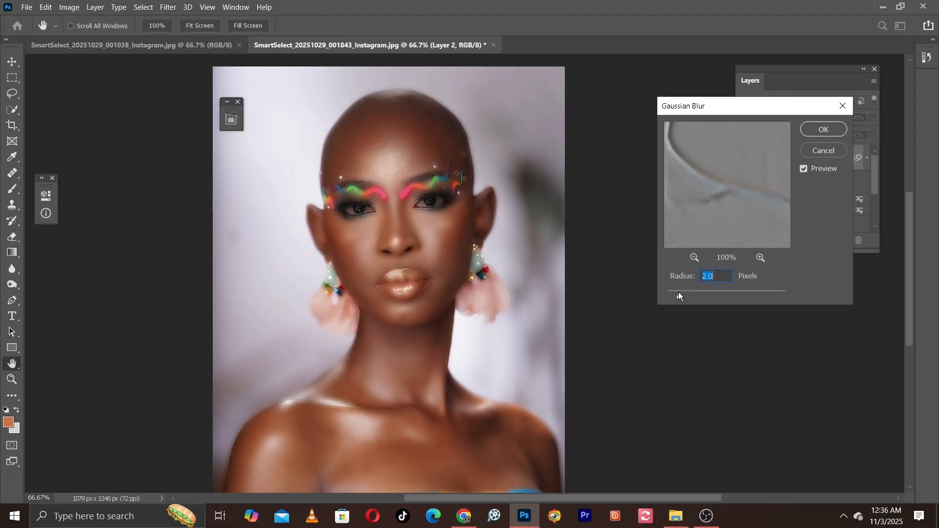
{"action": "left_click_drag", "start_coordinate": [679, 292], "coordinate": [674, 296]}
{"action": "left_click_drag", "start_coordinate": [675, 296], "coordinate": [678, 296]}
{"action": "key", "text": "ctrl+plus"}
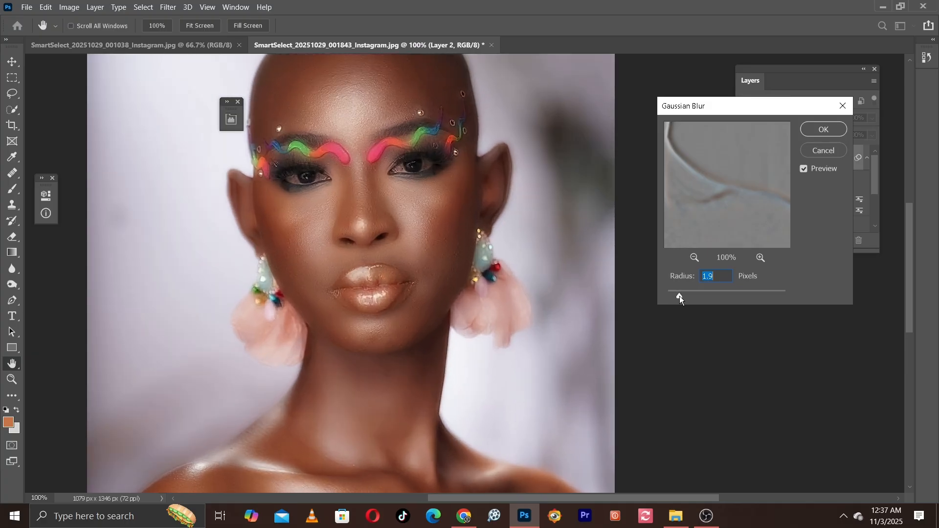
{"action": "type", "text": "2"}
{"action": "key", "text": "Tab"}
{"action": "left_click", "coordinate": [815, 130]}
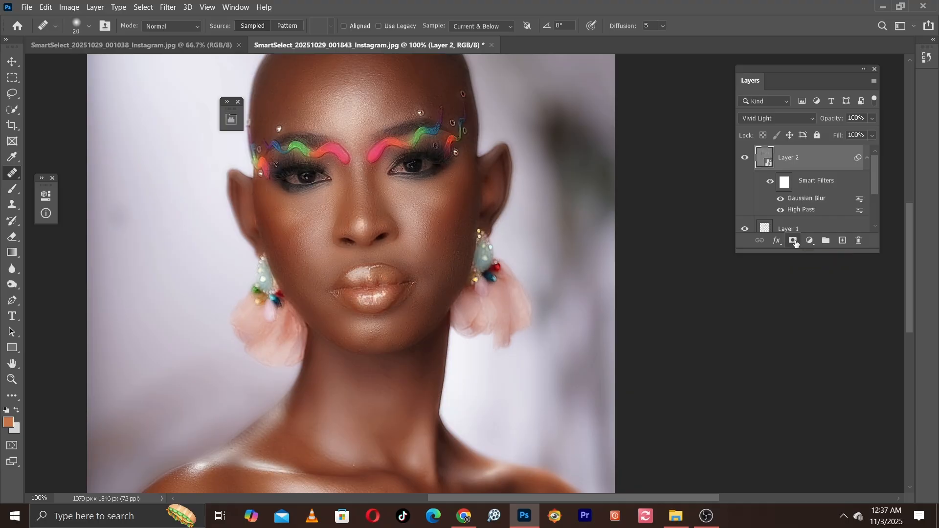
Step: Add a layer mask to Layer 2 and invert it to black to hide the smoothing effect
{"action": "left_click", "coordinate": [792, 241]}
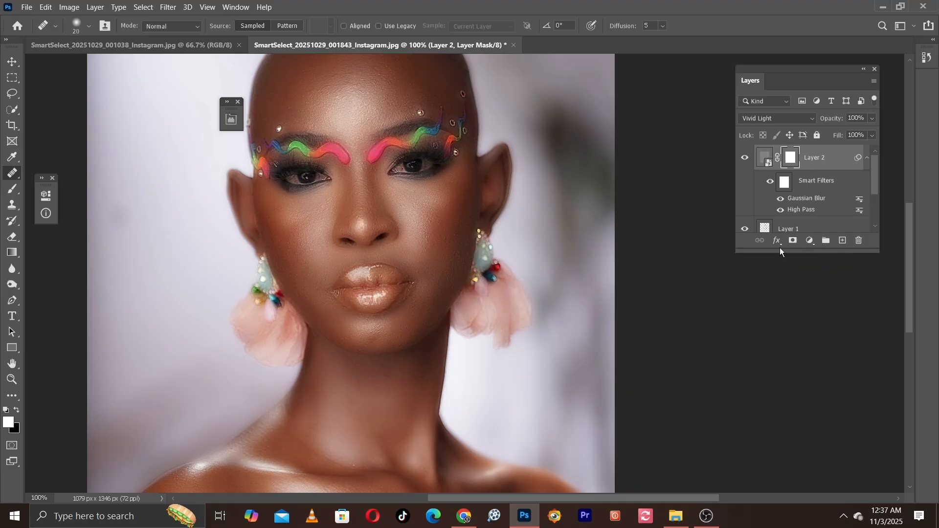
{"action": "key", "text": "ctrl+i"}
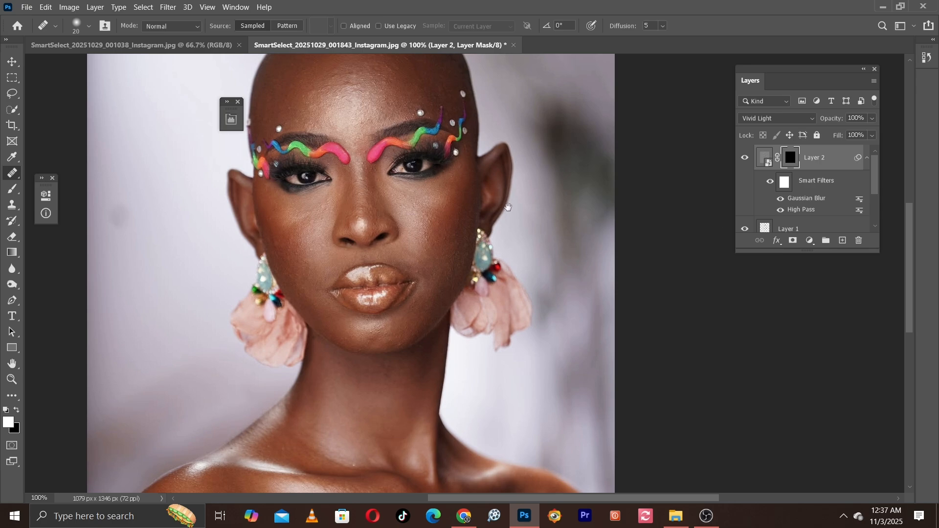
{"action": "left_click_drag", "start_coordinate": [365, 207], "coordinate": [439, 302]}
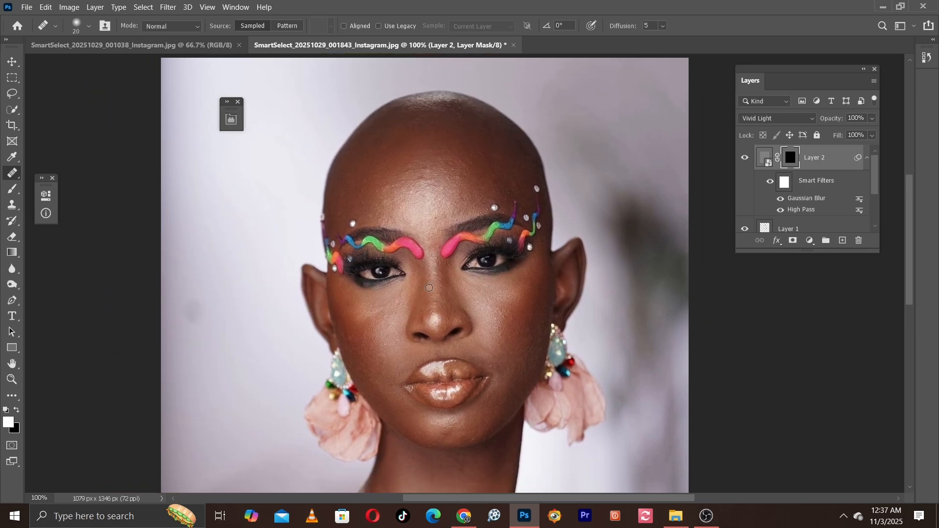
{"action": "key", "text": "ctrl+plus"}
{"action": "key", "text": "ctrl+minus"}
Step: Switch to the Brush tool and check its size, hardness and Soft Round preset
{"action": "left_click", "coordinate": [10, 191]}
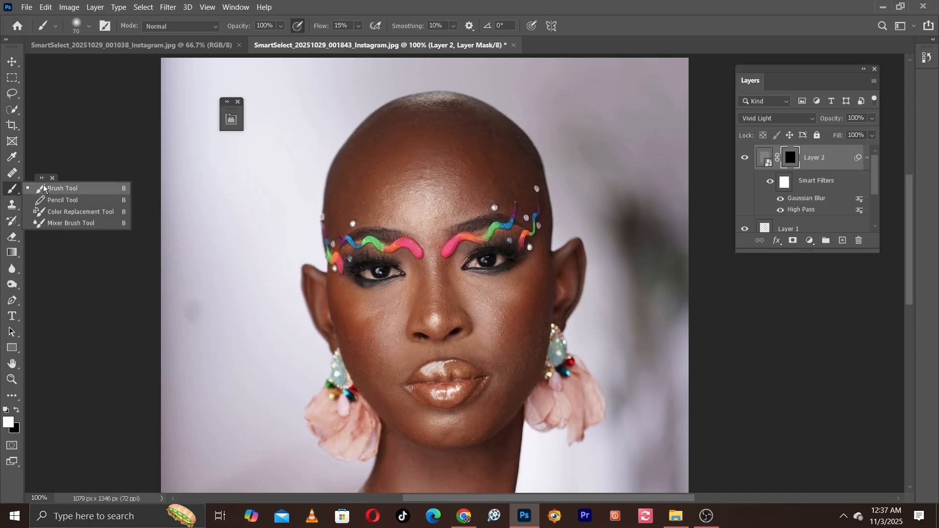
{"action": "left_click", "coordinate": [68, 188]}
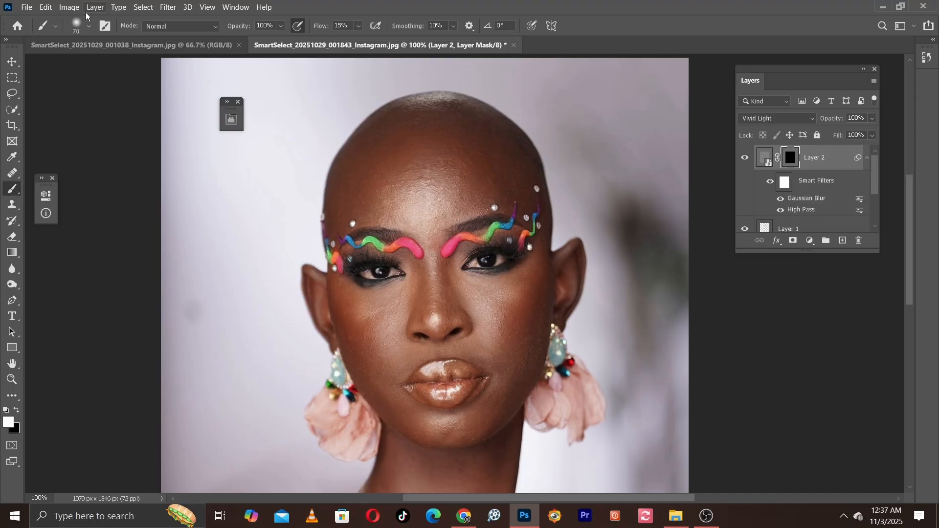
{"action": "left_click", "coordinate": [90, 27]}
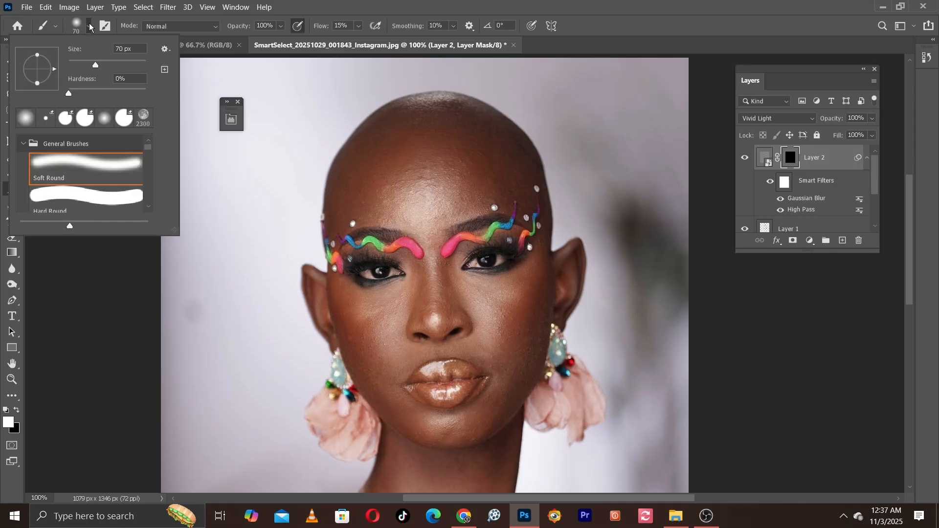
{"action": "left_click", "coordinate": [307, 4]}
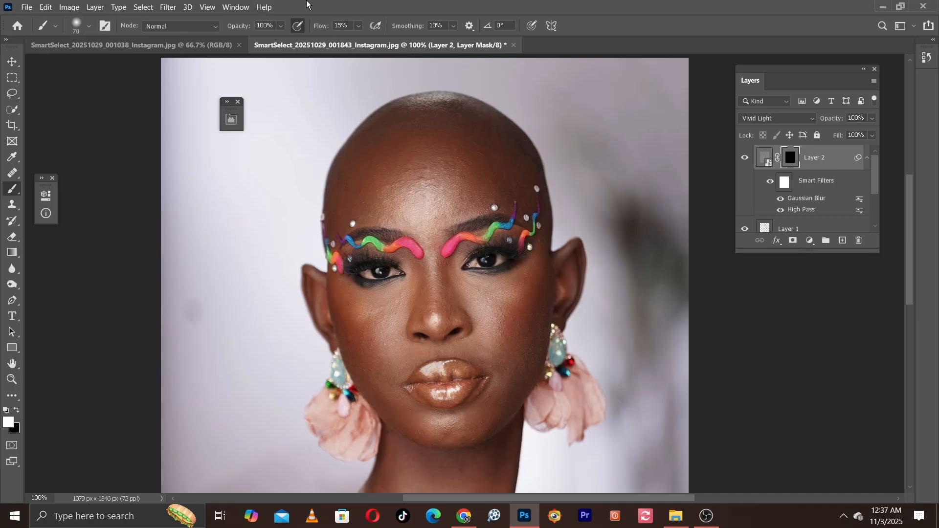
Step: Set the brush flow to 15%
{"action": "left_click", "coordinate": [359, 26]}
{"action": "left_click_drag", "start_coordinate": [374, 38], "coordinate": [335, 38]}
{"action": "left_click_drag", "start_coordinate": [362, 42], "coordinate": [362, 44]}
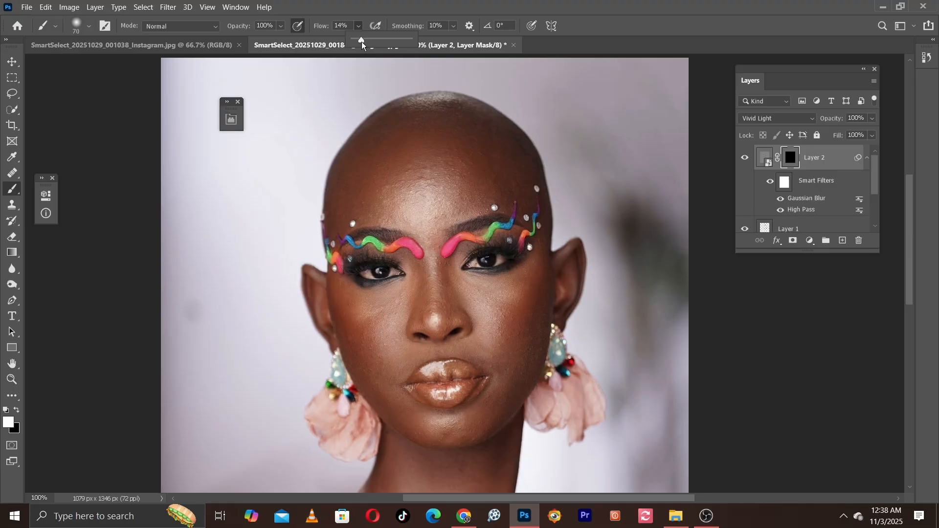
{"action": "left_click", "coordinate": [350, 25]}
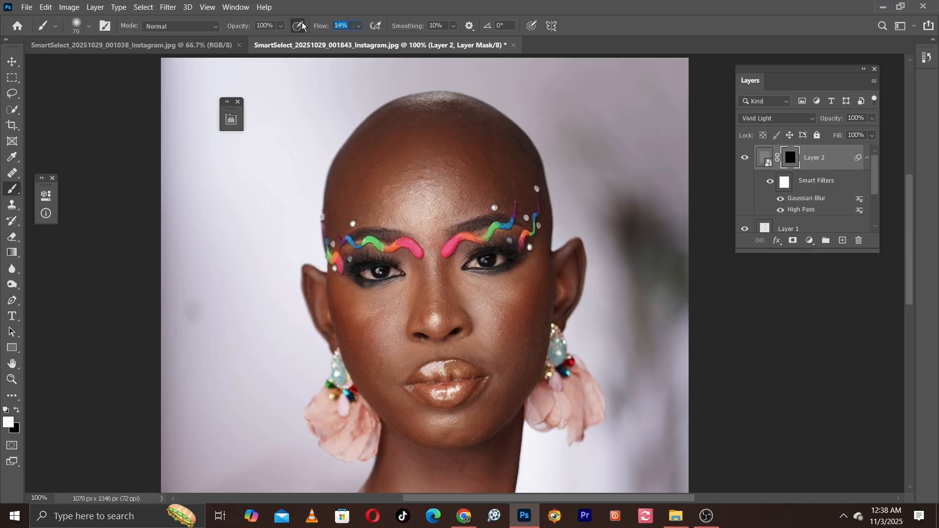
{"action": "type", "text": "15"}
Step: Paint white on Layer 2's mask across the forehead with a soft brush of about 70 px to reveal the smoothing
{"action": "left_click", "coordinate": [419, 206]}
{"action": "left_click_drag", "start_coordinate": [393, 203], "coordinate": [411, 191]}
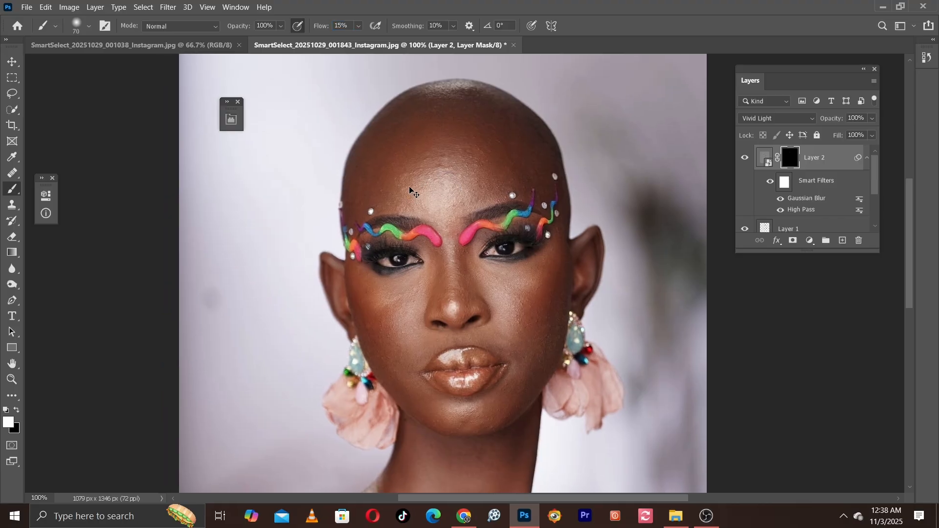
{"action": "key", "text": "ctrl+plus"}
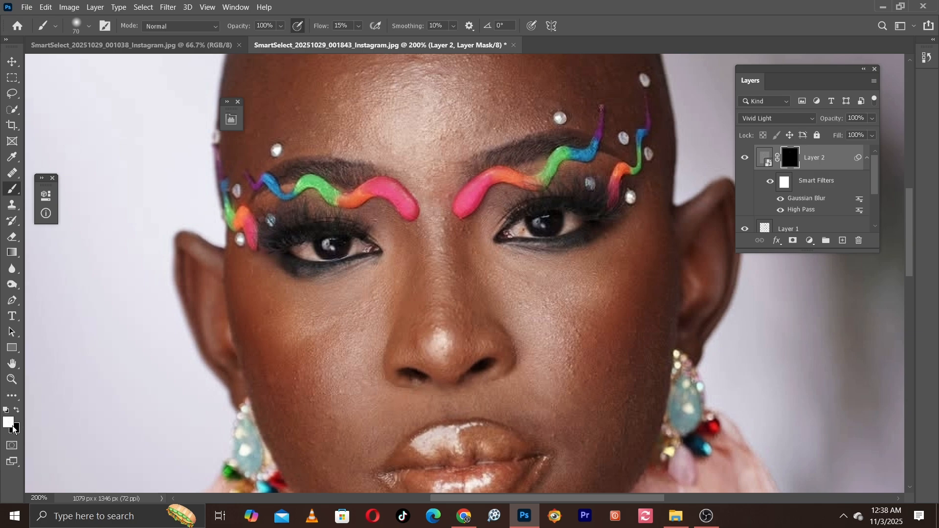
{"action": "left_click_drag", "start_coordinate": [273, 303], "coordinate": [283, 393]}
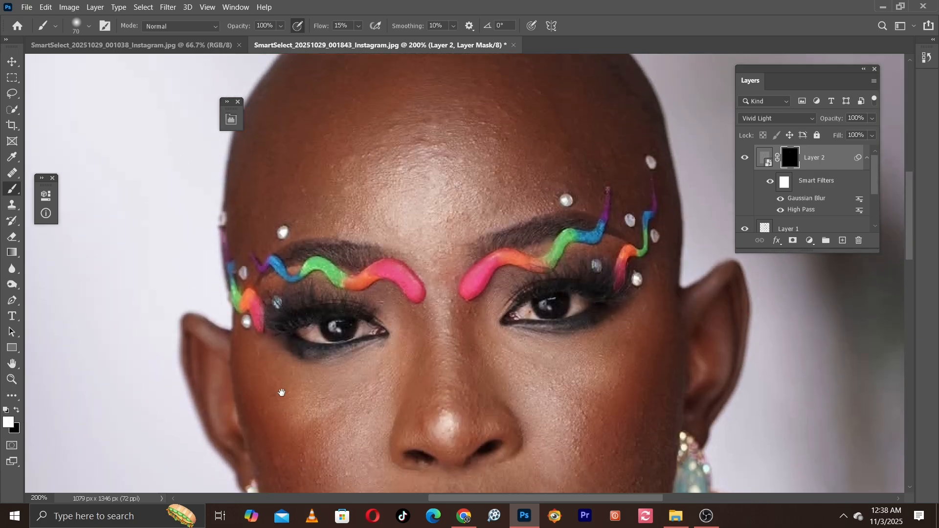
{"action": "left_click_drag", "start_coordinate": [304, 245], "coordinate": [314, 311]}
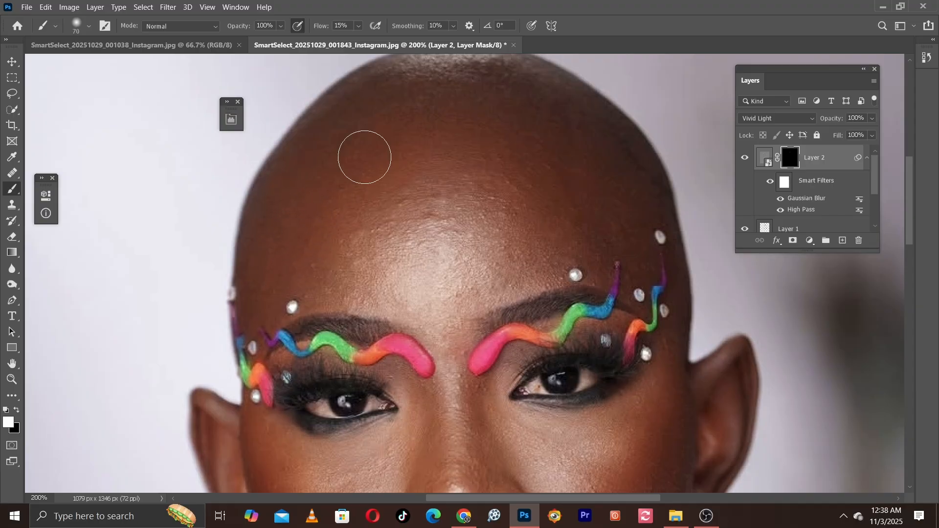
{"action": "mouse_move", "coordinate": [456, 197]}
{"action": "left_mouse_down"}
{"action": "mouse_move", "coordinate": [477, 185]}
{"action": "mouse_move", "coordinate": [365, 235]}
{"action": "mouse_move", "coordinate": [498, 167]}
{"action": "mouse_move", "coordinate": [384, 196]}
{"action": "mouse_move", "coordinate": [396, 174]}
{"action": "mouse_move", "coordinate": [496, 179]}
{"action": "left_mouse_up"}
{"action": "key", "text": "bracketleft"}
{"action": "key", "text": "bracketright"}
{"action": "key", "text": "bracketright"}
{"action": "key", "text": "bracketleft"}
{"action": "key", "text": "bracketleft"}
Step: Reveal the smoothing along the nose by painting the mask white with a 45 to 50 px brush
{"action": "scroll", "coordinate": [377, 270], "scroll_direction": "down", "scroll_amount": 3}
{"action": "key", "text": "bracketleft"}
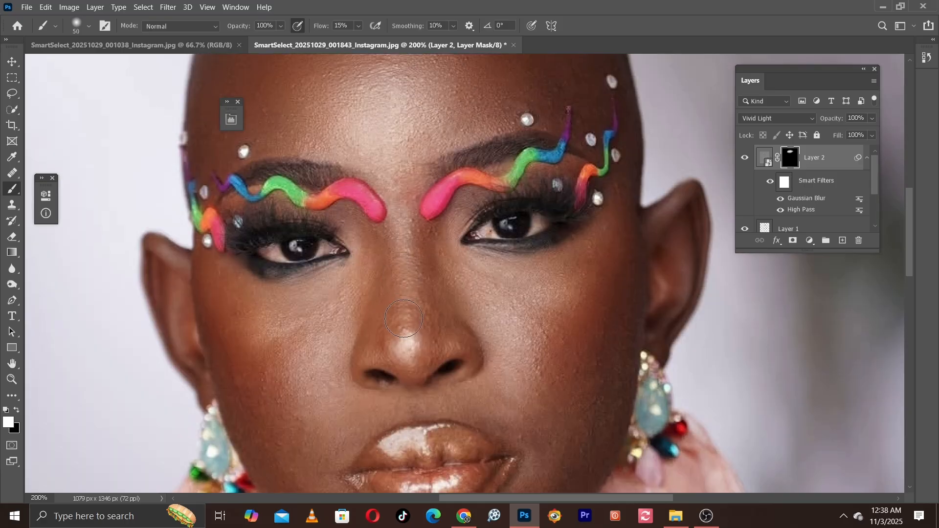
{"action": "scroll", "coordinate": [364, 315], "scroll_direction": "down", "scroll_amount": 1}
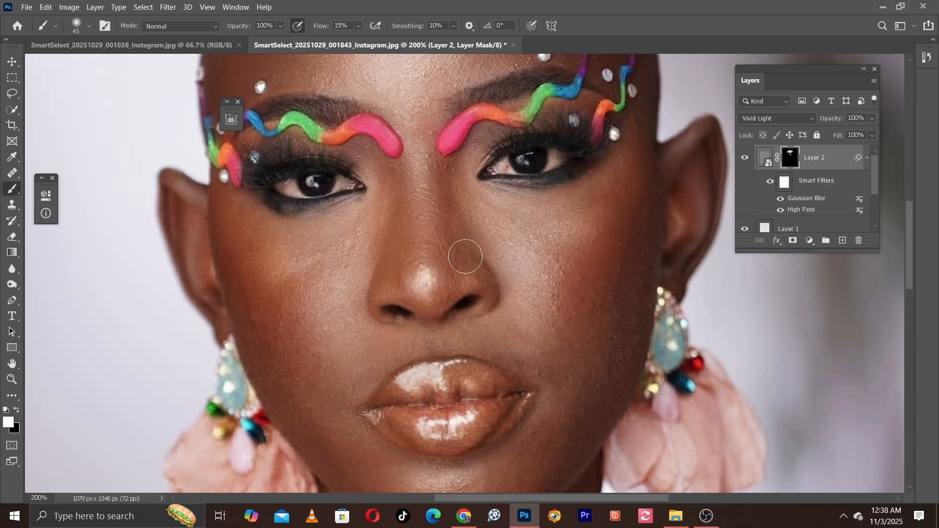
Step: Paint the mask white over the cheeks, around the mouth and on the chin with a 60 to 80 px brush
{"action": "key", "text": "bracketright"}
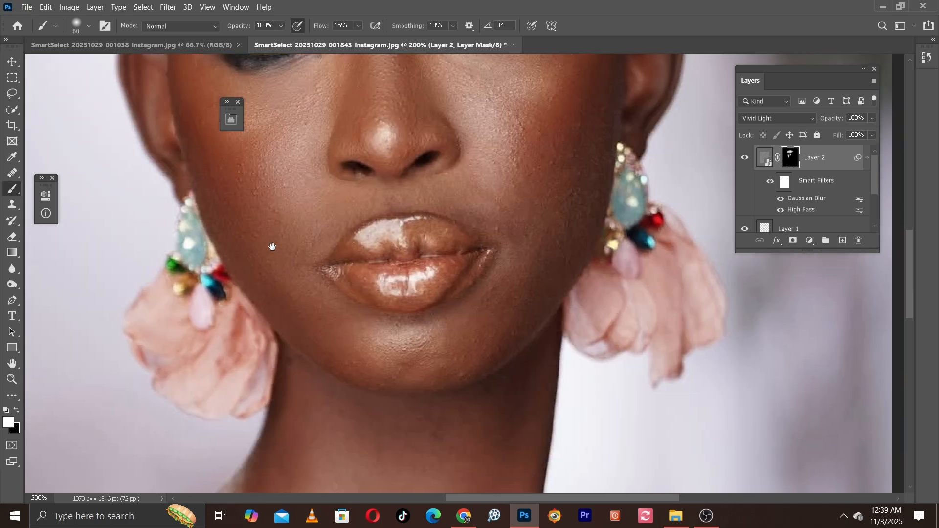
{"action": "scroll", "coordinate": [293, 342], "scroll_direction": "down", "scroll_amount": 3}
{"action": "key", "text": "bracketleft"}
{"action": "key", "text": "bracketright"}
{"action": "key", "text": "bracketright"}
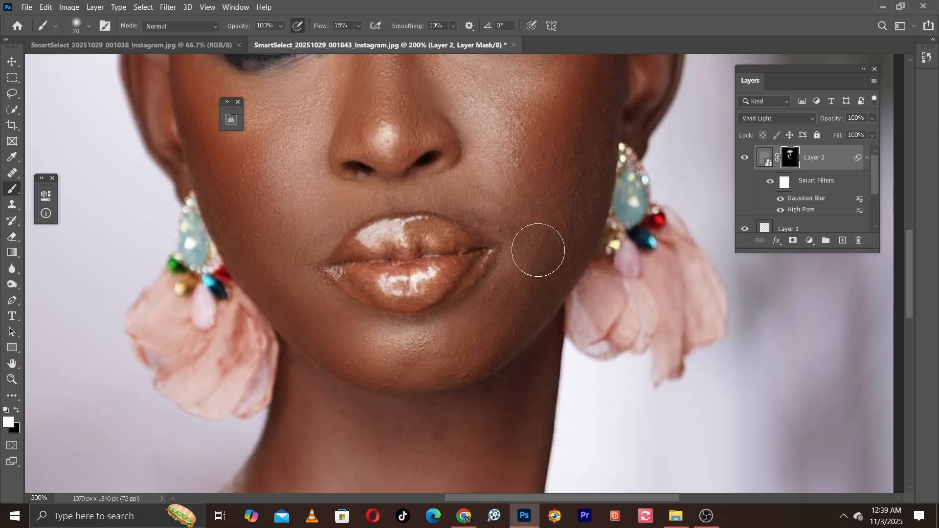
{"action": "scroll", "coordinate": [538, 235], "scroll_direction": "up", "scroll_amount": 4}
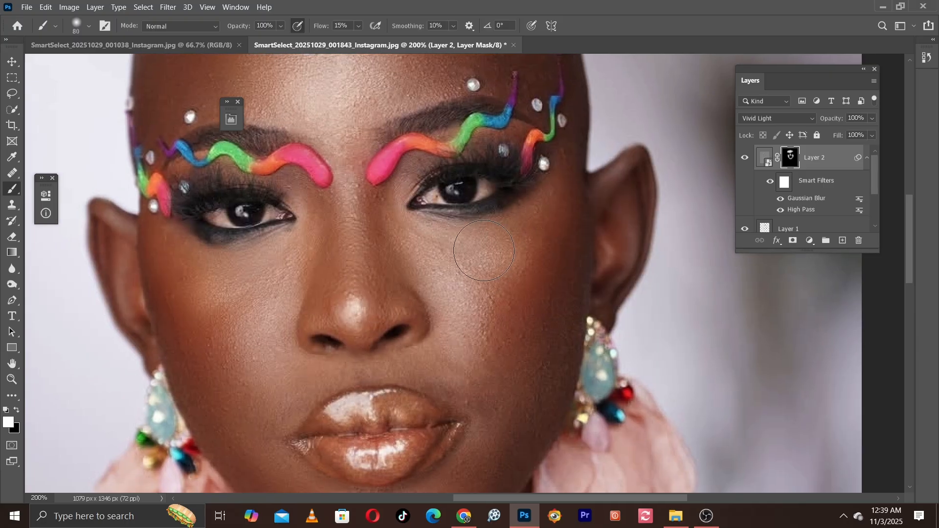
Step: Paint the mask white under the eyes and on the forehead near the brows with a smaller brush of about 45 px
{"action": "key", "text": "bracketleft"}
{"action": "key", "text": "bracketleft"}
{"action": "key", "text": "bracketleft"}
{"action": "key", "text": "bracketleft"}
{"action": "key", "text": "bracketleft"}
{"action": "mouse_move", "coordinate": [310, 243]}
{"action": "left_mouse_down"}
{"action": "mouse_move", "coordinate": [395, 286]}
{"action": "mouse_move", "coordinate": [341, 356]}
{"action": "left_mouse_up"}
{"action": "key", "text": "bracketright"}
{"action": "key", "text": "bracketright"}
{"action": "key", "text": "bracketright"}
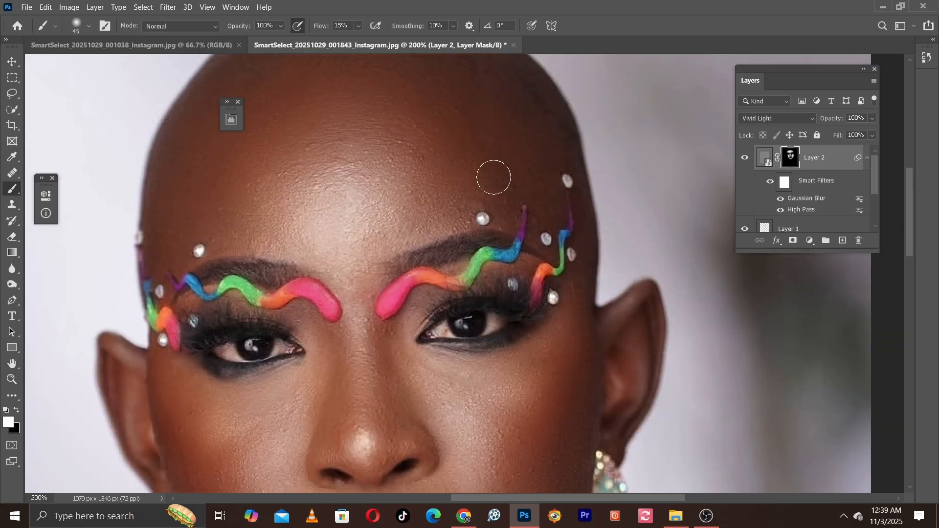
Step: Reveal the smoothing on the neck by painting the mask white with a 70 to 90 px brush
{"action": "key", "text": "ctrl+minus"}
{"action": "left_click_drag", "start_coordinate": [406, 392], "coordinate": [408, 185]}
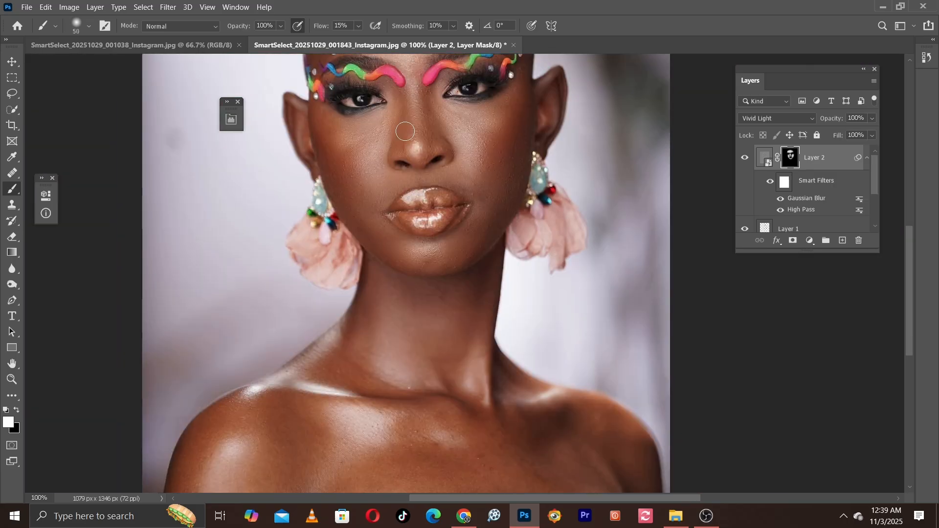
{"action": "key", "text": "ctrl+plus"}
{"action": "key", "text": "bracketright"}
{"action": "key", "text": "bracketright"}
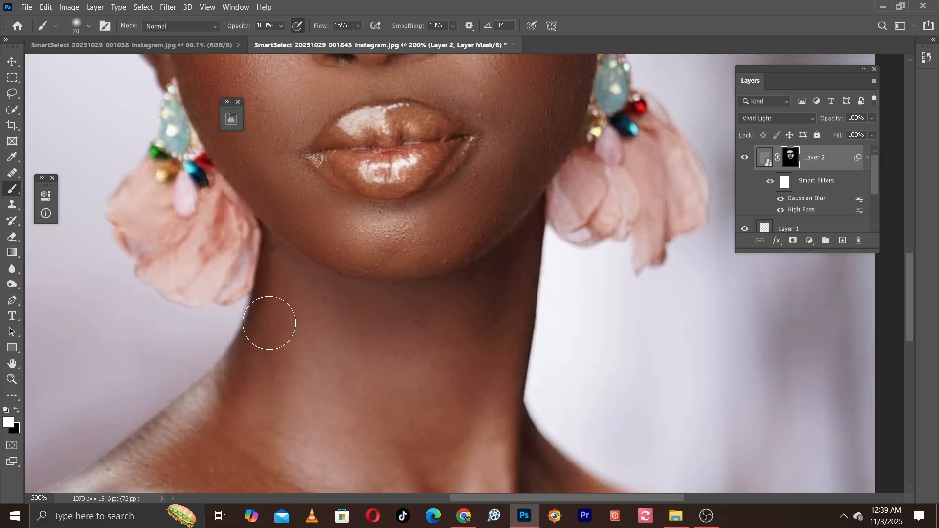
{"action": "left_click_drag", "start_coordinate": [280, 377], "coordinate": [381, 207]}
{"action": "key", "text": "bracketright"}
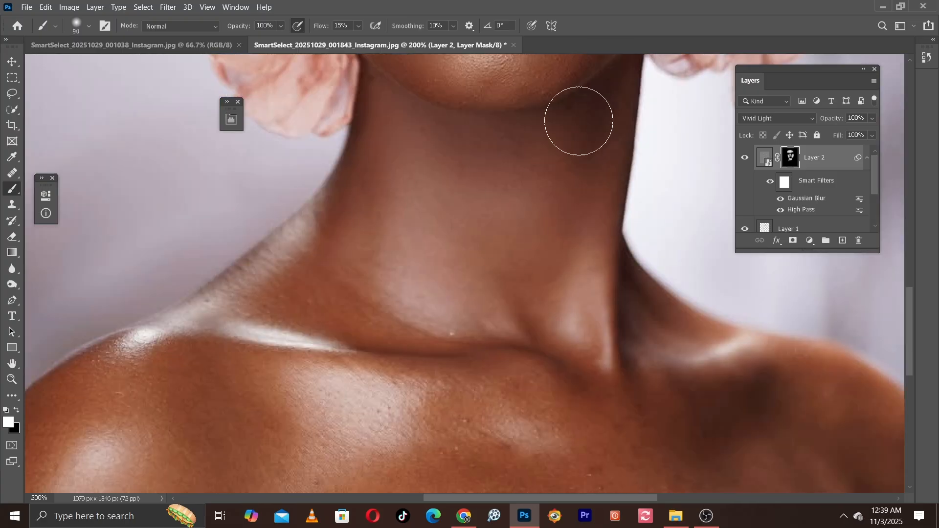
{"action": "key", "text": "bracketright"}
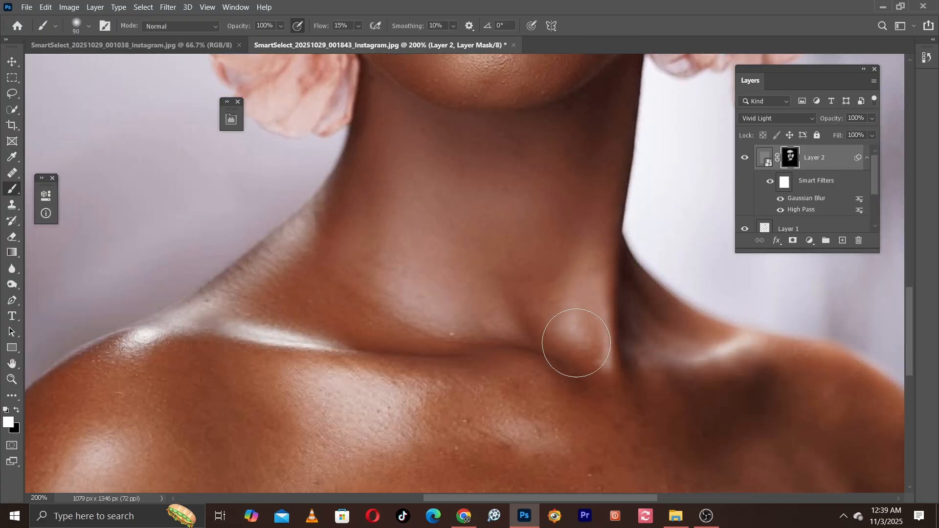
{"action": "left_click_drag", "start_coordinate": [608, 286], "coordinate": [567, 336]}
Step: Paint the mask white over the shoulders, upper arms and chest with a 100 px brush
{"action": "key", "text": "ctrl+minus"}
{"action": "left_click_drag", "start_coordinate": [417, 321], "coordinate": [476, 237]}
{"action": "key", "text": "bracketright"}
{"action": "key", "text": "bracketright"}
{"action": "mouse_move", "coordinate": [333, 362]}
{"action": "left_mouse_down"}
{"action": "mouse_move", "coordinate": [375, 372]}
{"action": "mouse_move", "coordinate": [295, 327]}
{"action": "left_mouse_up"}
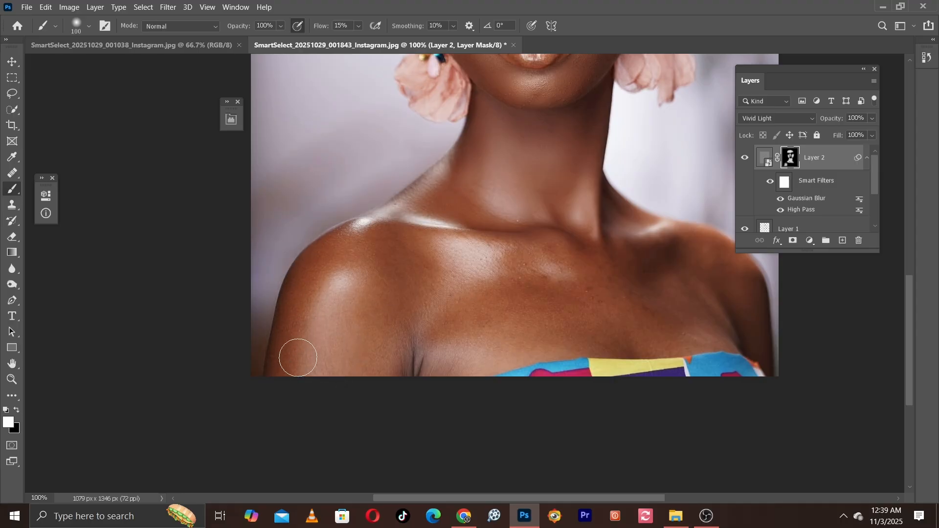
{"action": "key", "text": "bracketleft"}
{"action": "key", "text": "bracketright"}
{"action": "mouse_move", "coordinate": [622, 319]}
{"action": "left_mouse_down"}
{"action": "mouse_move", "coordinate": [608, 328]}
{"action": "mouse_move", "coordinate": [692, 303]}
{"action": "mouse_move", "coordinate": [630, 306]}
{"action": "left_mouse_up"}
{"action": "left_click_drag", "start_coordinate": [588, 314], "coordinate": [395, 234]}
{"action": "key", "text": "bracketleft"}
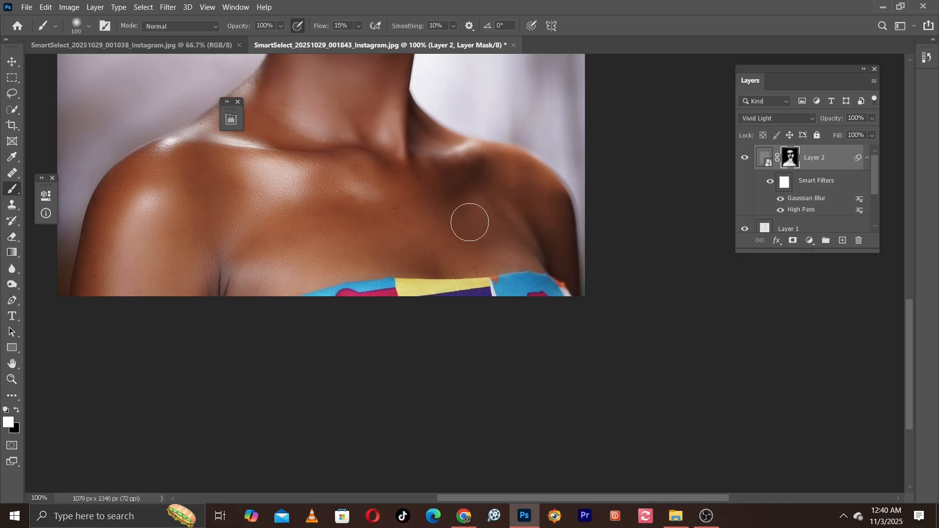
Step: Refine the smoothing around the collarbones and the base of the neck with a 60 to 80 px brush
{"action": "left_click_drag", "start_coordinate": [572, 246], "coordinate": [664, 345]}
{"action": "key", "text": "ctrl+plus"}
{"action": "key", "text": "bracketleft"}
{"action": "key", "text": "bracketleft"}
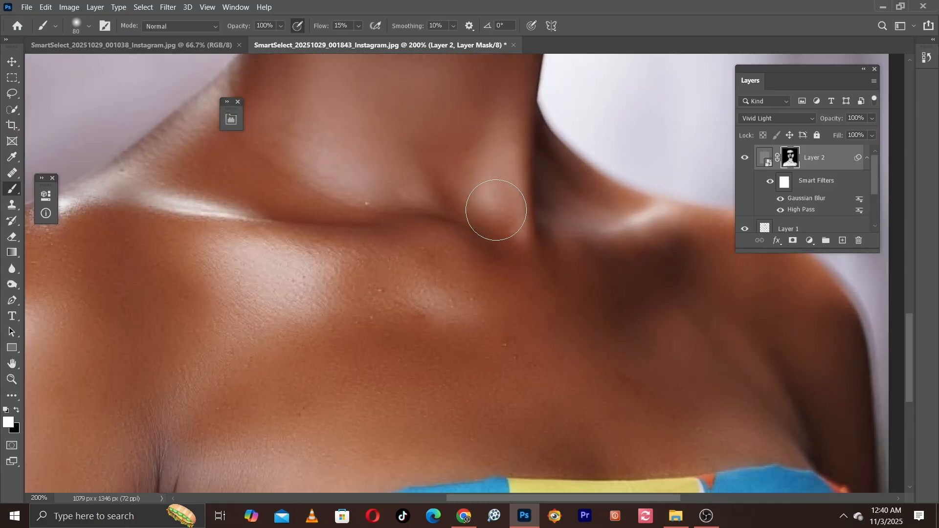
{"action": "key", "text": "bracketleft"}
{"action": "key", "text": "bracketleft"}
{"action": "scroll", "coordinate": [497, 279], "scroll_direction": "up", "scroll_amount": 8}
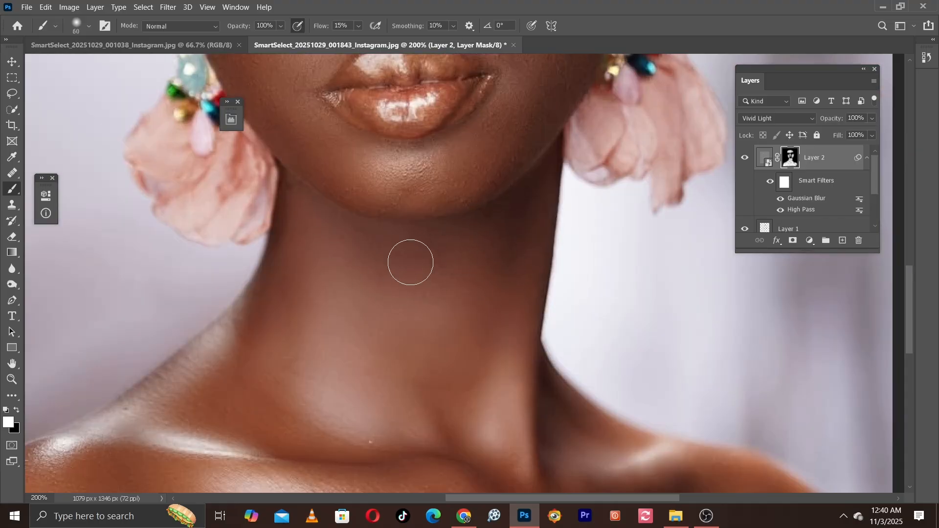
Step: Touch up the mask on the lower face, cheeks and ears with a 45 to 70 px brush
{"action": "scroll", "coordinate": [409, 260], "scroll_direction": "up", "scroll_amount": 5}
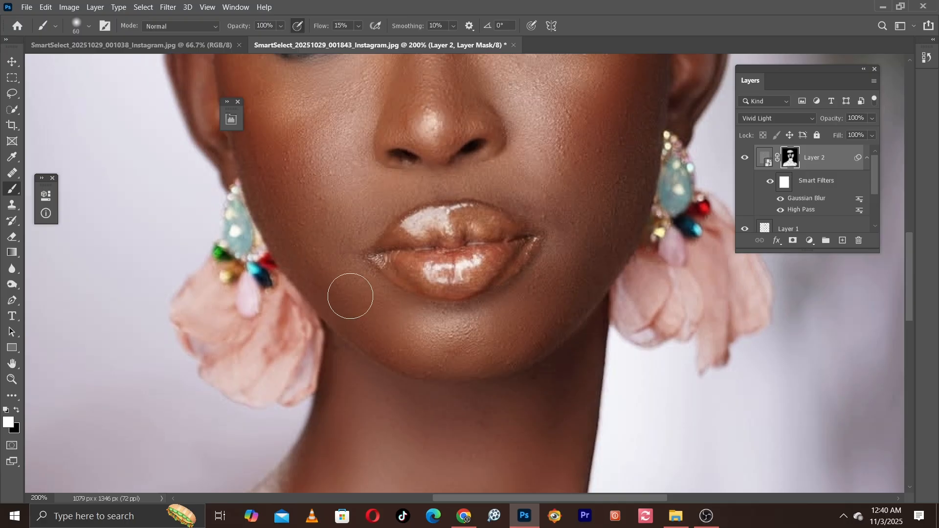
{"action": "scroll", "coordinate": [551, 219], "scroll_direction": "up", "scroll_amount": 5}
{"action": "key", "text": "bracketright"}
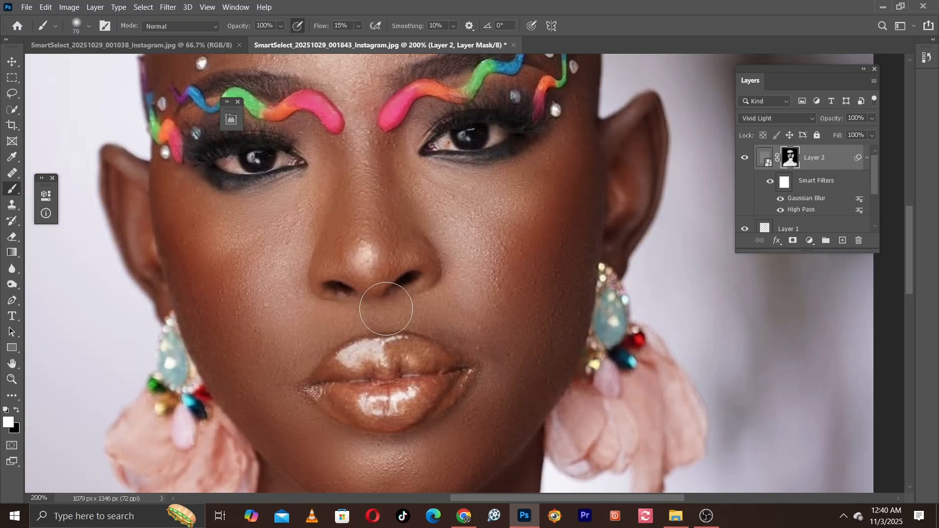
{"action": "scroll", "coordinate": [318, 276], "scroll_direction": "up", "scroll_amount": 3}
{"action": "key", "text": "bracketleft"}
{"action": "key", "text": "bracketleft"}
{"action": "key", "text": "bracketleft"}
{"action": "key", "text": "bracketleft"}
{"action": "key", "text": "bracketleft"}
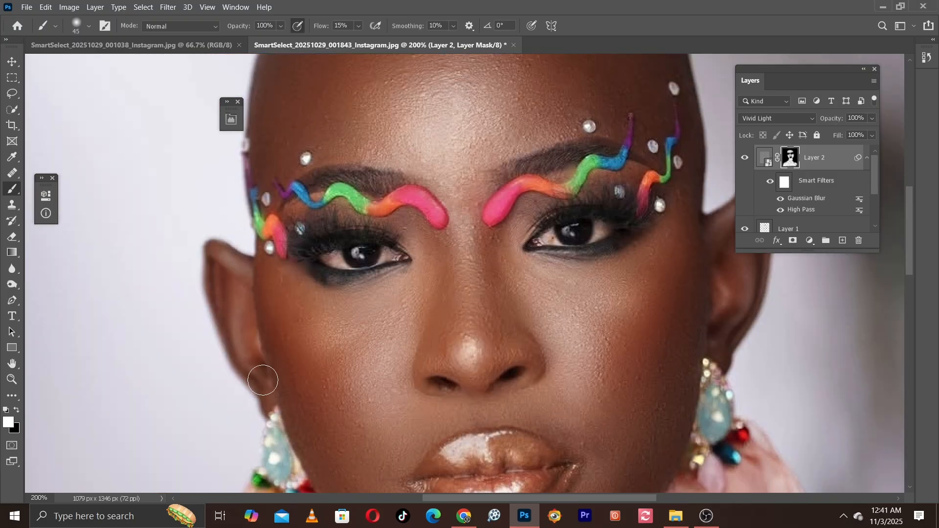
Step: Go over the forehead and scalp again in white on the mask to strengthen the smoothing
{"action": "scroll", "coordinate": [505, 254], "scroll_direction": "up", "scroll_amount": 3}
{"action": "key", "text": "bracketright"}
{"action": "key", "text": "bracketright"}
{"action": "key", "text": "bracketright"}
{"action": "key", "text": "bracketright"}
{"action": "key", "text": "bracketright"}
{"action": "key", "text": "bracketright"}
{"action": "key", "text": "bracketright"}
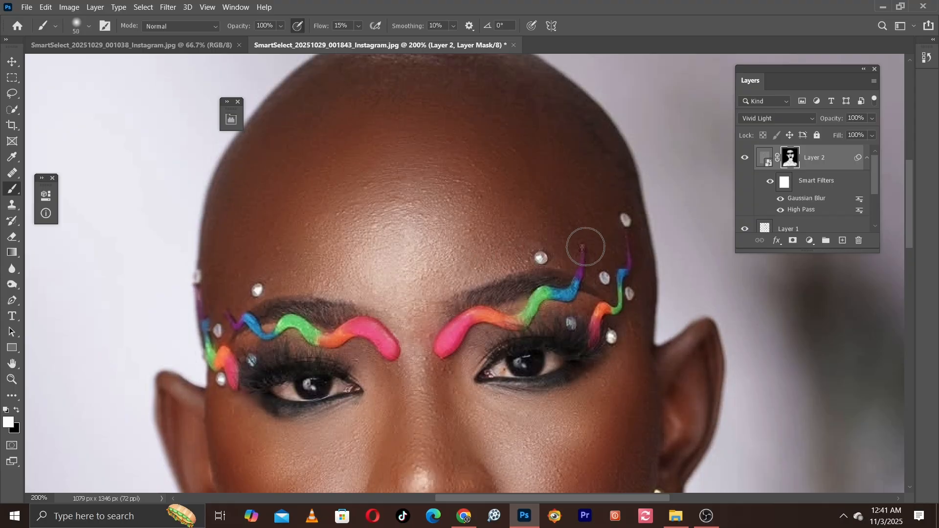
Step: Paint the mask white at the temples and around the gems and eye makeup with a brush of about 35 px
{"action": "key", "text": "bracketleft"}
{"action": "key", "text": "bracketleft"}
{"action": "key", "text": "bracketleft"}
{"action": "key", "text": "bracketleft"}
{"action": "key", "text": "bracketleft"}
{"action": "key", "text": "bracketleft"}
{"action": "key", "text": "bracketleft"}
{"action": "key", "text": "bracketright"}
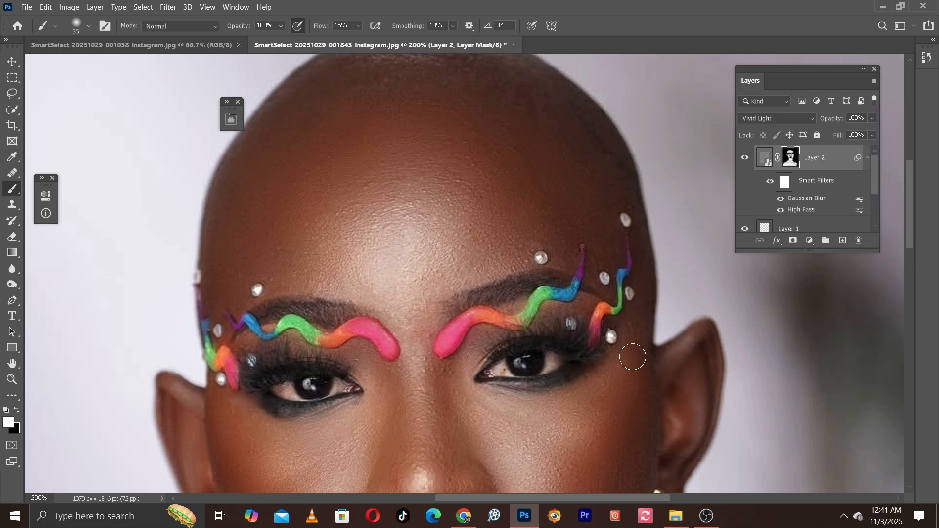
Step: Blend the smoothing over the neck, shoulders and chest by painting the mask white with a 100 px brush
{"action": "key", "text": "ctrl+minus"}
{"action": "key", "text": "bracketright"}
{"action": "key", "text": "bracketright"}
{"action": "key", "text": "bracketright"}
{"action": "key", "text": "bracketright"}
{"action": "key", "text": "bracketright"}
{"action": "key", "text": "bracketright"}
{"action": "mouse_move", "coordinate": [503, 442]}
{"action": "left_mouse_down"}
{"action": "mouse_move", "coordinate": [520, 272]}
{"action": "mouse_move", "coordinate": [540, 205]}
{"action": "left_mouse_up"}
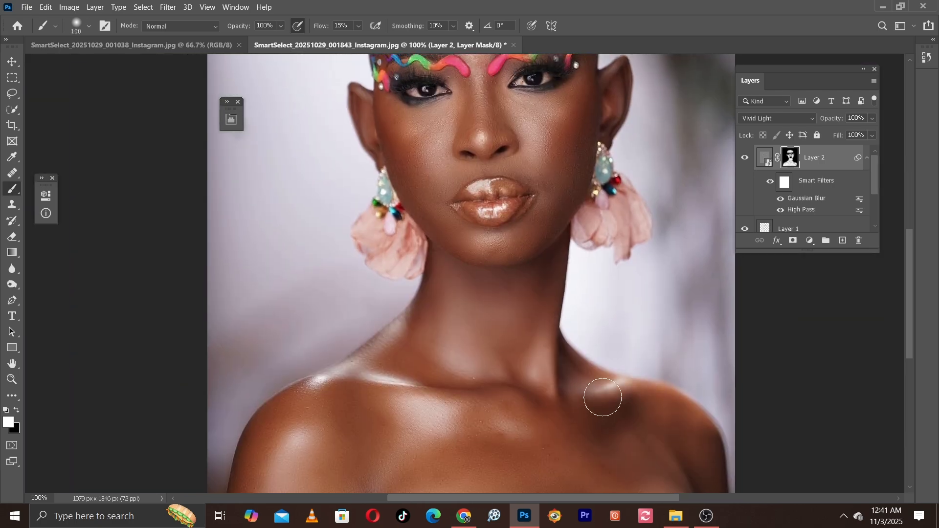
{"action": "key", "text": "ctrl+minus"}
{"action": "key", "text": "bracketright"}
{"action": "key", "text": "bracketright"}
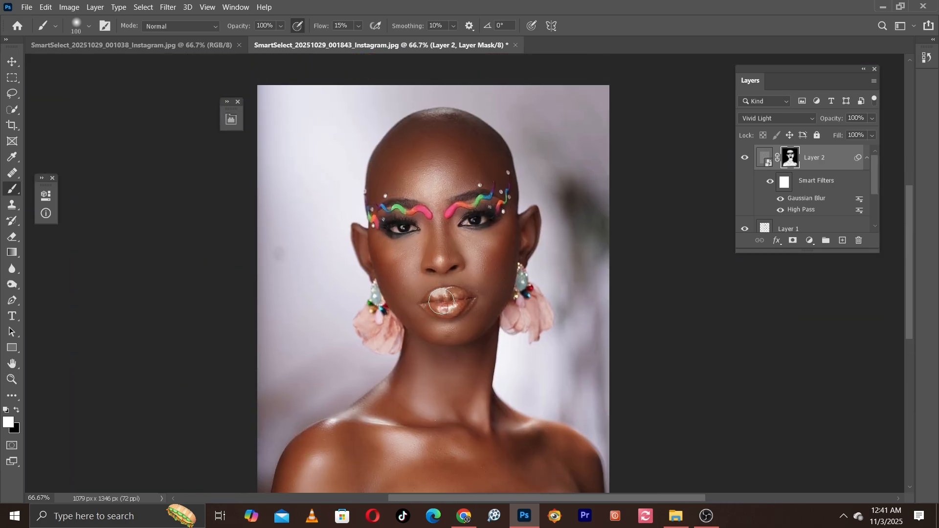
Step: Toggle Layer 2's visibility at different zoom levels to compare the skin before and after smoothing
{"action": "key", "text": "ctrl+plus"}
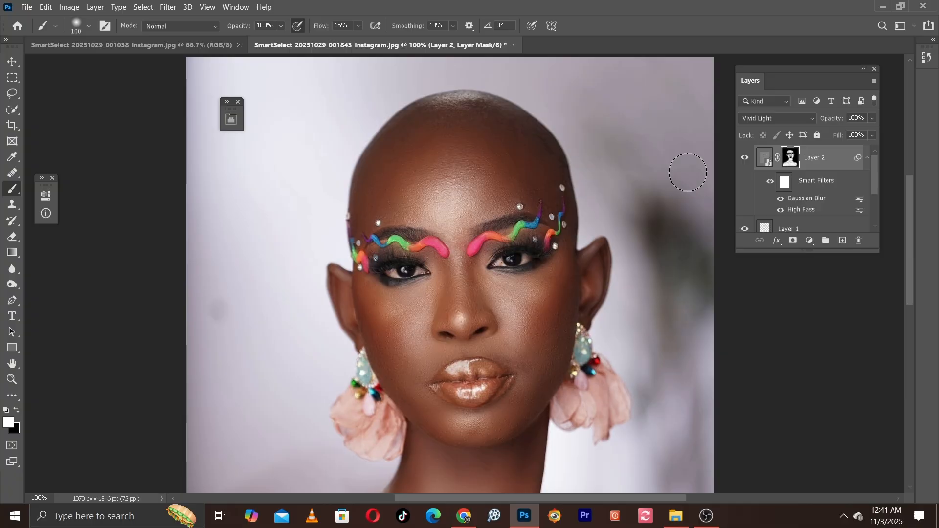
{"action": "left_click", "coordinate": [745, 156]}
{"action": "left_click", "coordinate": [745, 156]}
{"action": "key", "text": "ctrl+plus"}
{"action": "left_click", "coordinate": [745, 158]}
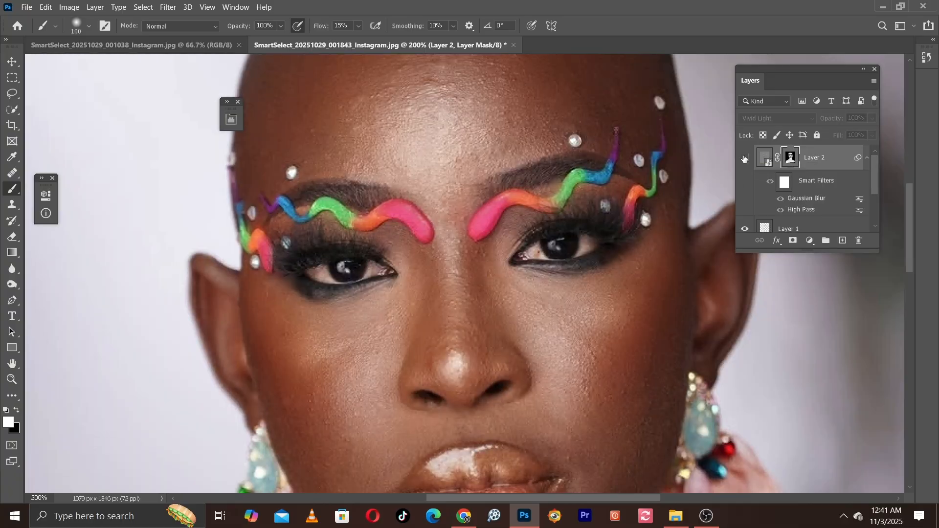
{"action": "key", "text": "ctrl+minus"}
{"action": "left_click", "coordinate": [744, 158]}
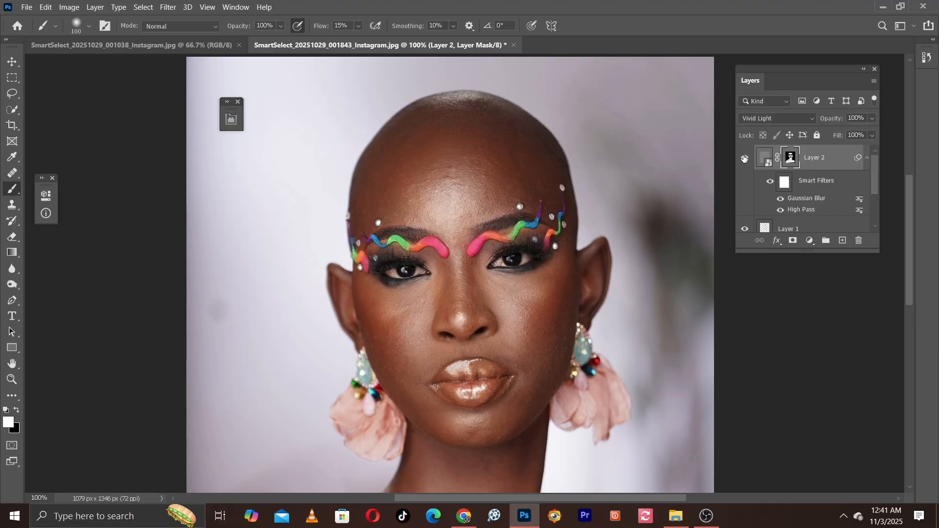
Step: Stamp all visible layers into a new merged layer above Layer 2
{"action": "key", "text": "ctrl+minus"}
{"action": "key", "text": "ctrl+minus"}
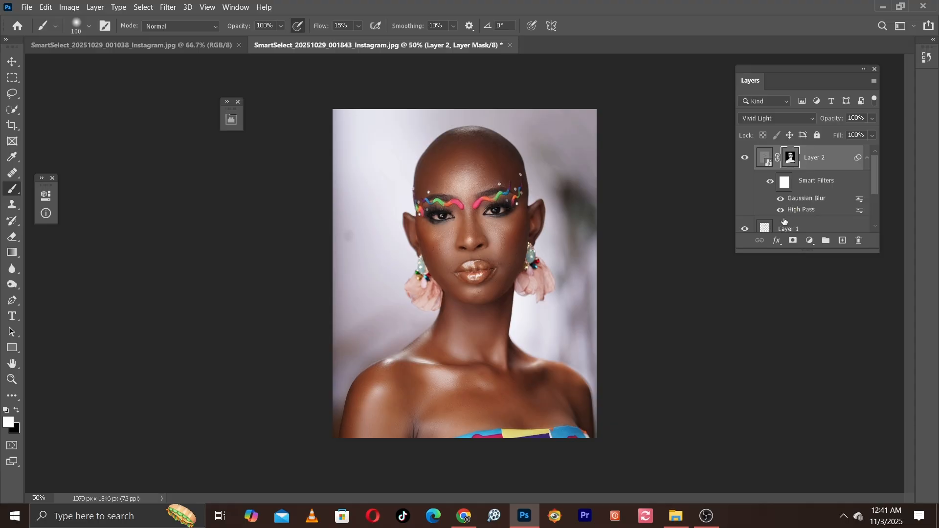
{"action": "left_click_drag", "start_coordinate": [784, 221], "coordinate": [784, 216]}
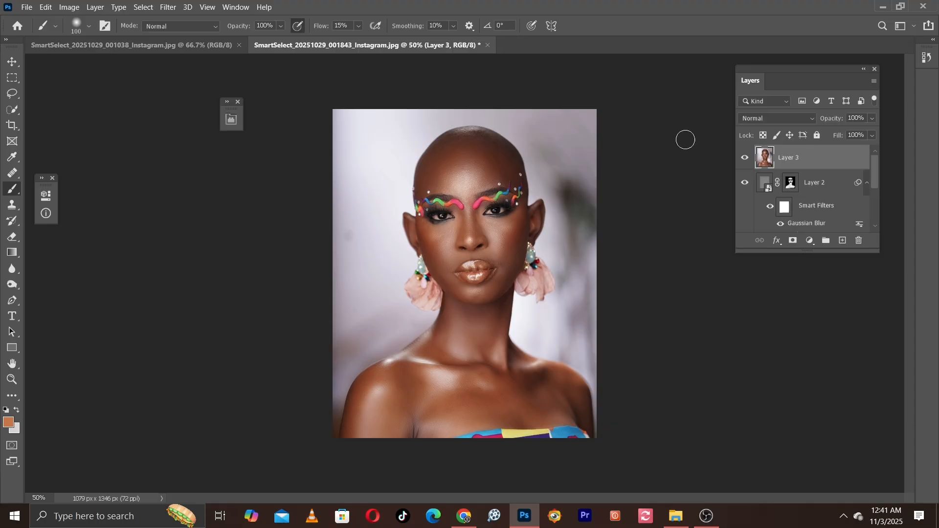
Step: Open the Camera Raw Filter on the merged top layer
{"action": "key", "text": "ctrl+plus"}
{"action": "key", "text": "ctrl+plus"}
{"action": "left_click_drag", "start_coordinate": [472, 174], "coordinate": [480, 343]}
{"action": "left_click_drag", "start_coordinate": [509, 271], "coordinate": [494, 206]}
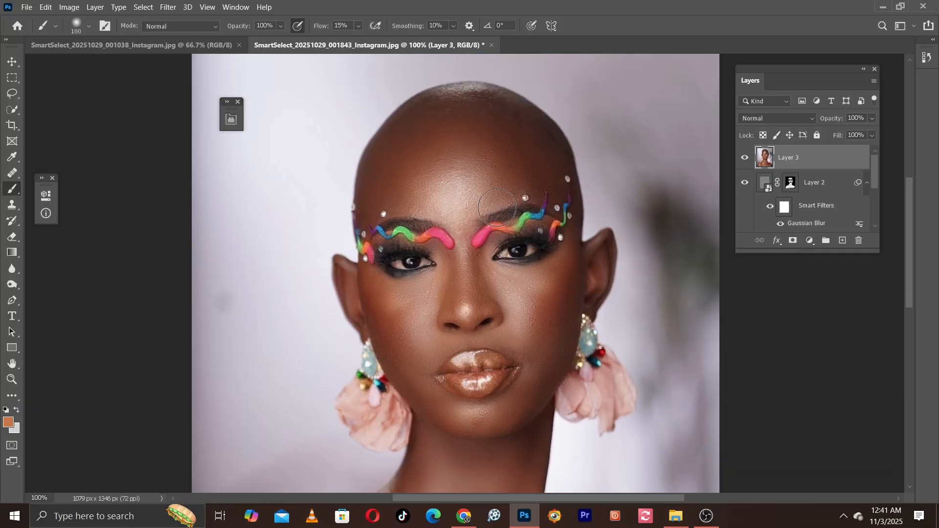
{"action": "left_click", "coordinate": [167, 6]}
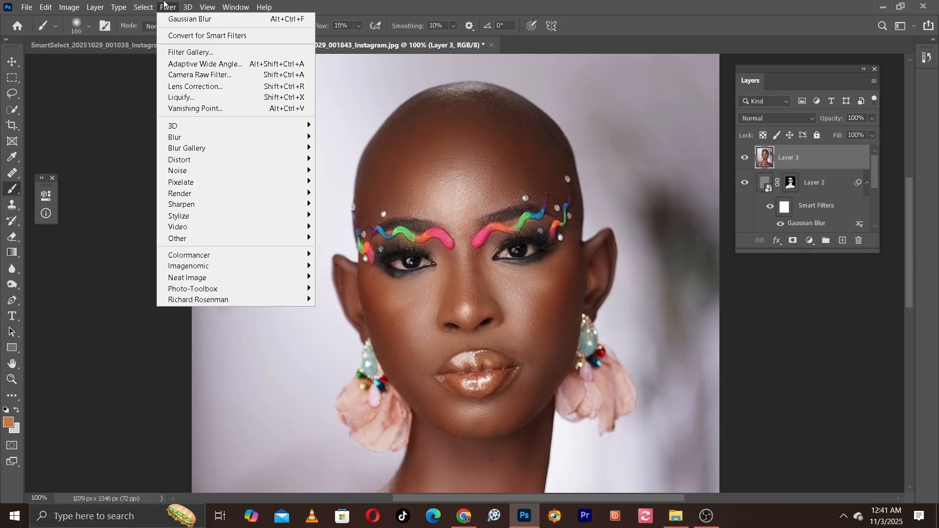
{"action": "left_click", "coordinate": [226, 75]}
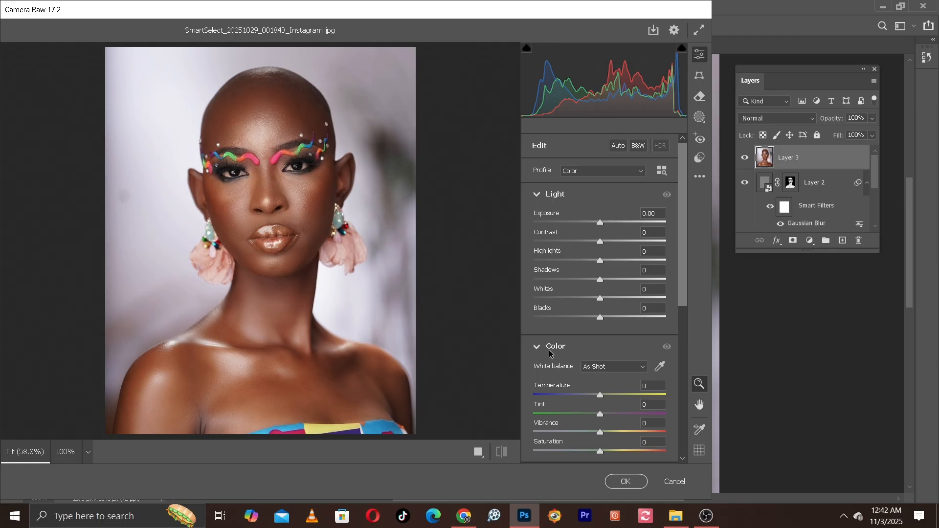
Step: Set the Texture effect to -34 and compare the face with the unedited version
{"action": "scroll", "coordinate": [579, 334], "scroll_direction": "down", "scroll_amount": 5}
{"action": "scroll", "coordinate": [579, 338], "scroll_direction": "down", "scroll_amount": 3}
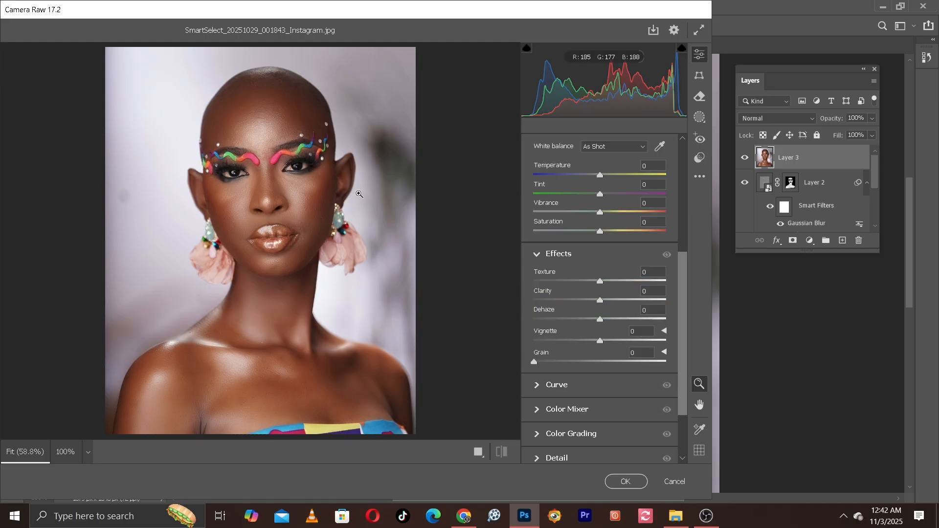
{"action": "scroll", "coordinate": [325, 217], "scroll_direction": "up", "scroll_amount": 3}
{"action": "scroll", "coordinate": [325, 217], "scroll_direction": "down", "scroll_amount": 3}
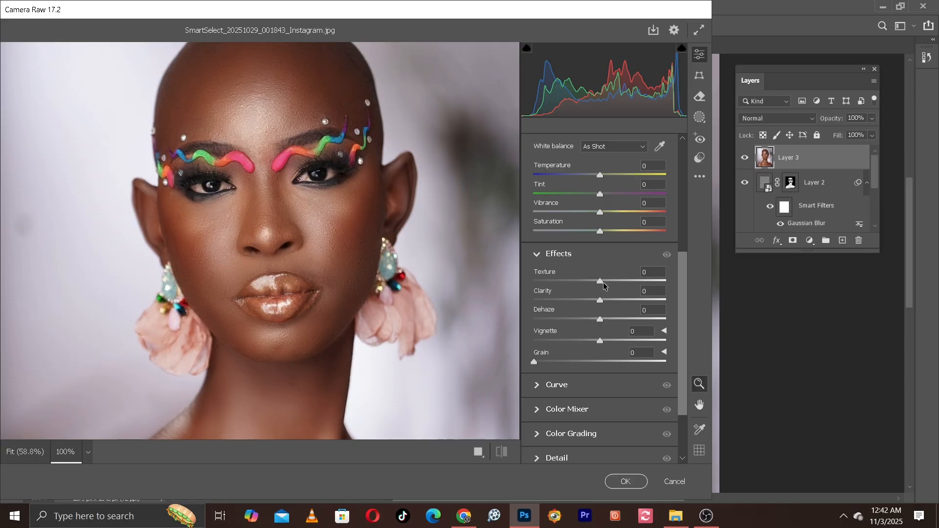
{"action": "left_click_drag", "start_coordinate": [596, 284], "coordinate": [586, 281]}
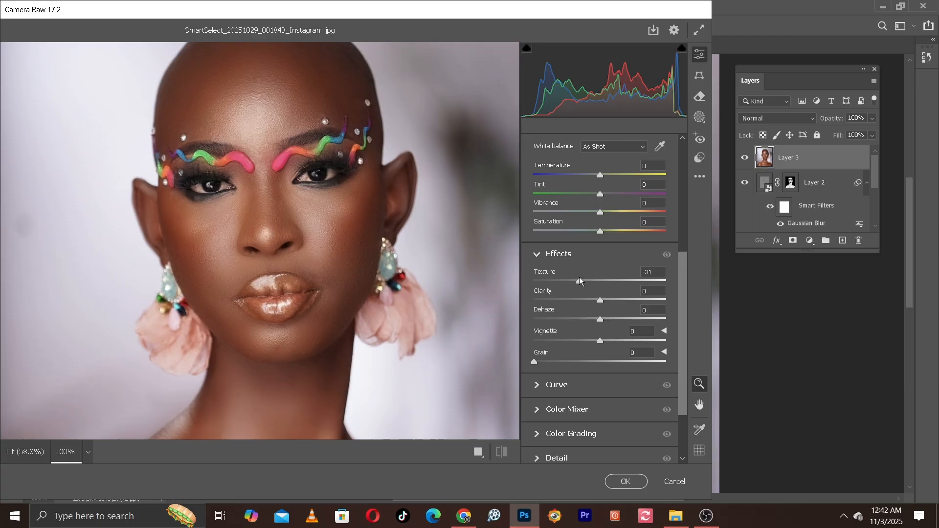
{"action": "left_click_drag", "start_coordinate": [579, 281], "coordinate": [577, 281]}
{"action": "left_click_drag", "start_coordinate": [283, 211], "coordinate": [341, 231]}
{"action": "key", "text": "ctrl+plus"}
{"action": "key", "text": "ctrl+minus"}
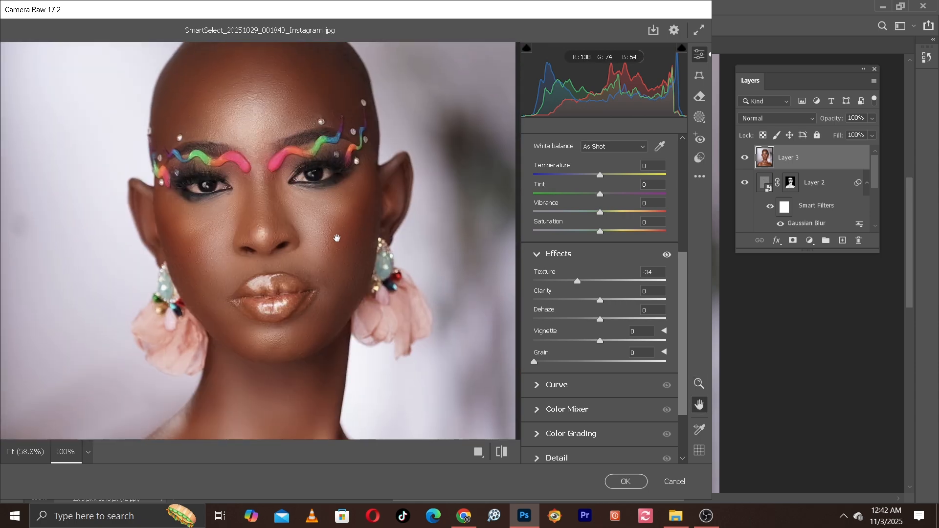
{"action": "left_click", "coordinate": [503, 451]}
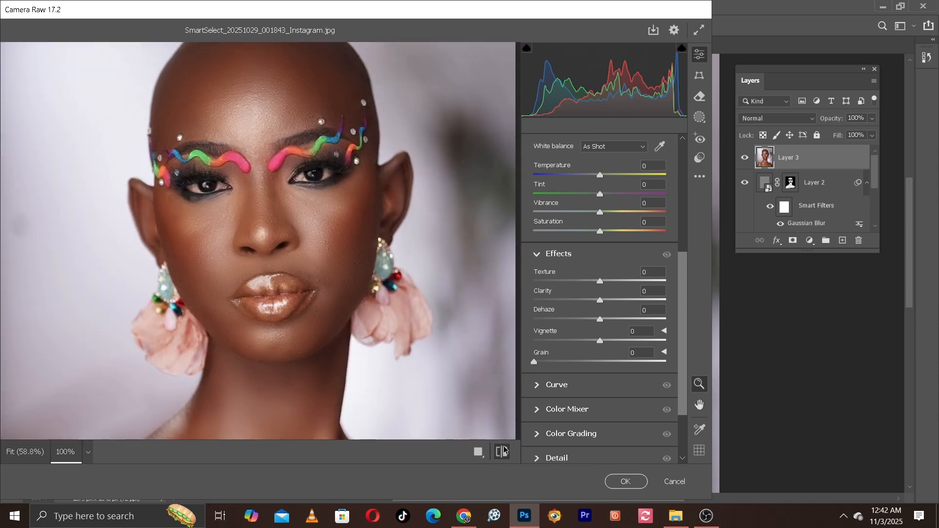
{"action": "left_click", "coordinate": [503, 451]}
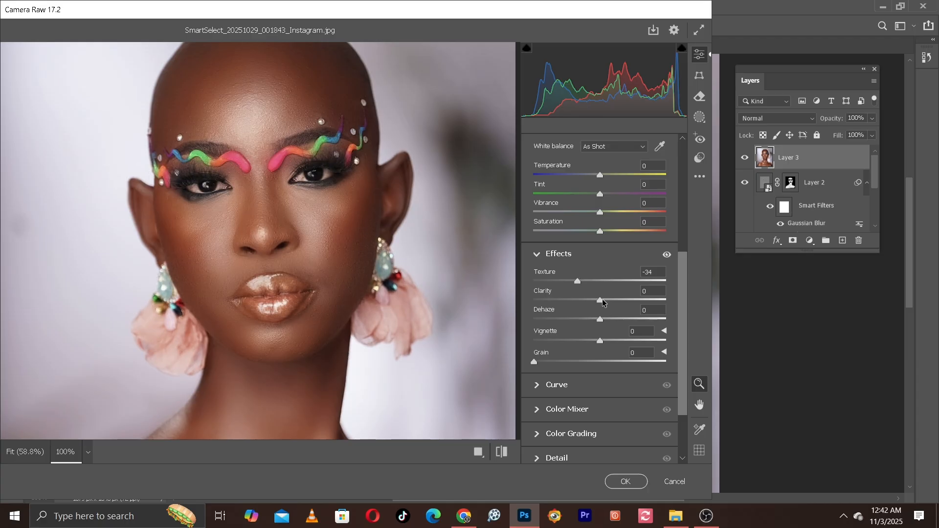
Step: Set the Clarity effect to +20 and check the result on the face, neck and shoulders
{"action": "left_click_drag", "start_coordinate": [603, 302], "coordinate": [615, 308]}
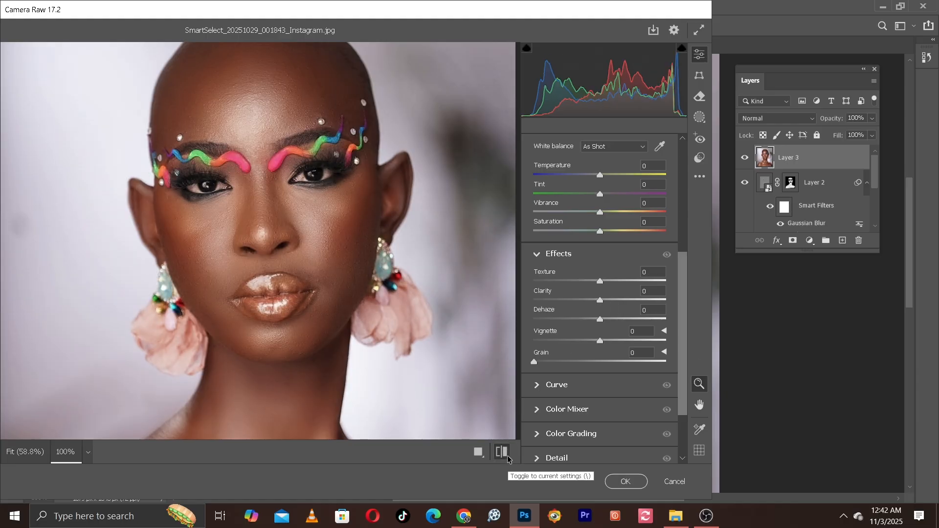
{"action": "key", "text": "h"}
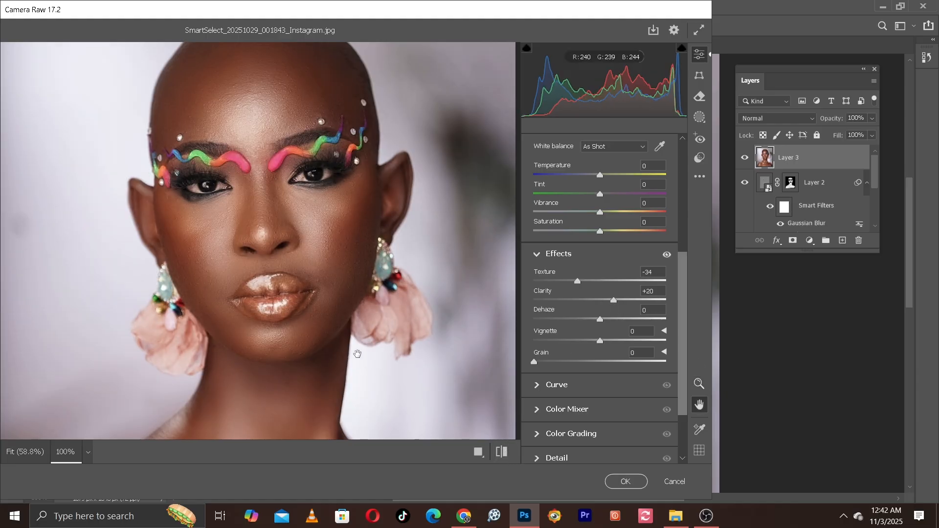
{"action": "left_click_drag", "start_coordinate": [357, 353], "coordinate": [376, 243]}
{"action": "left_click_drag", "start_coordinate": [371, 294], "coordinate": [358, 180]}
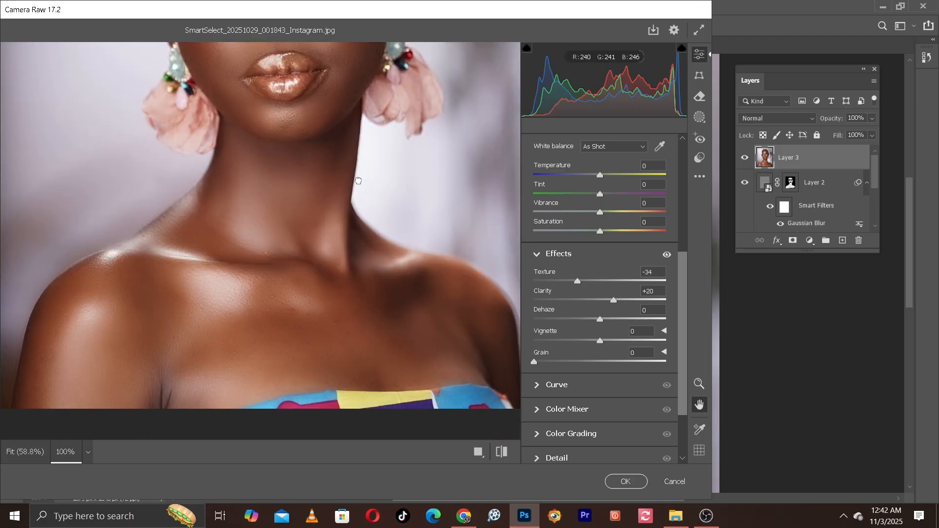
{"action": "mouse_move", "coordinate": [369, 219]}
{"action": "left_mouse_down"}
{"action": "mouse_move", "coordinate": [366, 276]}
{"action": "mouse_move", "coordinate": [357, 232]}
{"action": "left_mouse_up"}
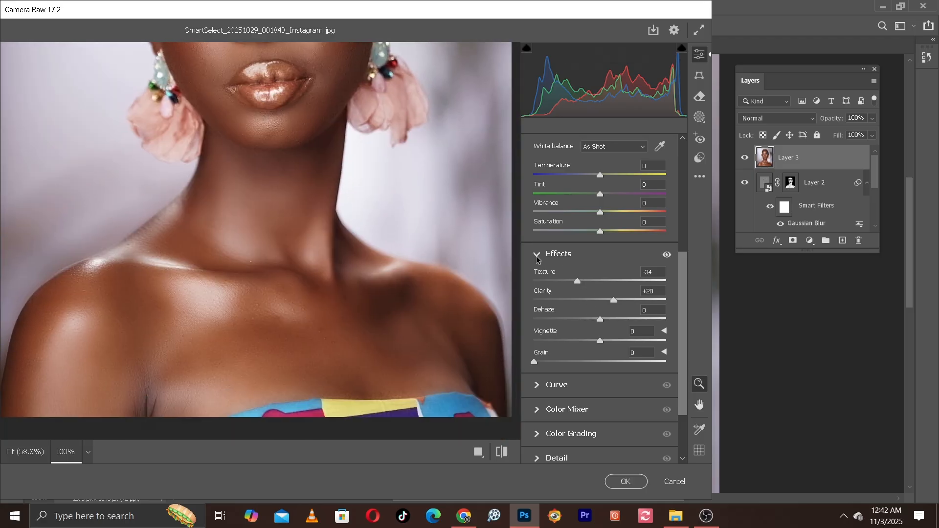
Step: Set the Detail sharpening to 31 while viewing the face
{"action": "scroll", "coordinate": [573, 292], "scroll_direction": "down", "scroll_amount": 2}
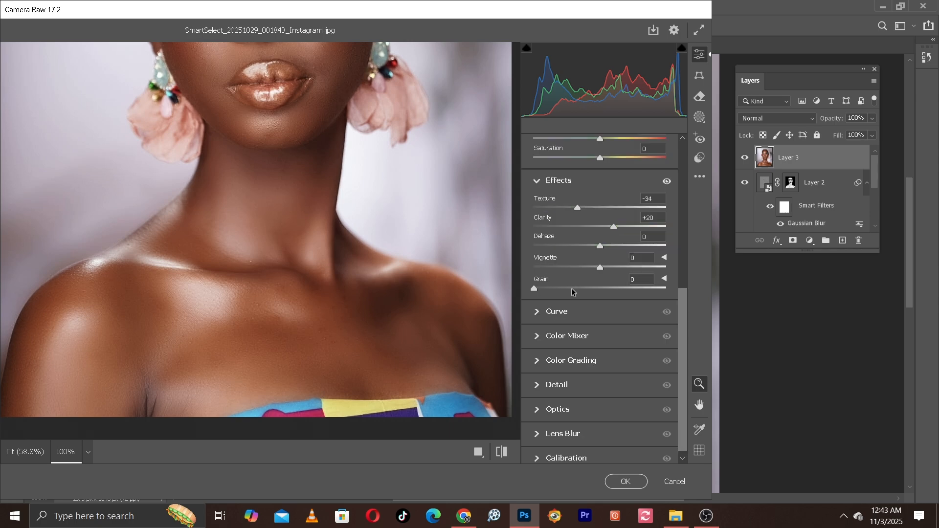
{"action": "scroll", "coordinate": [573, 292], "scroll_direction": "down", "scroll_amount": 1}
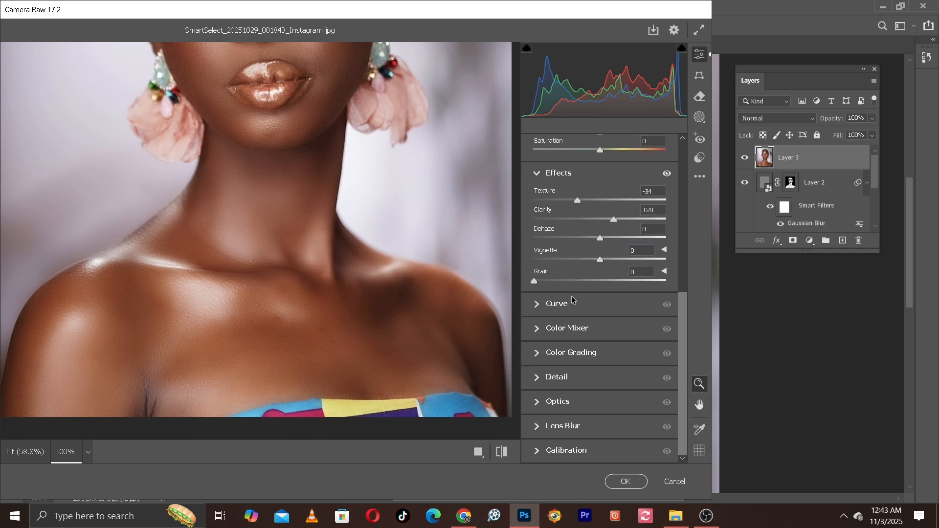
{"action": "left_click", "coordinate": [539, 376]}
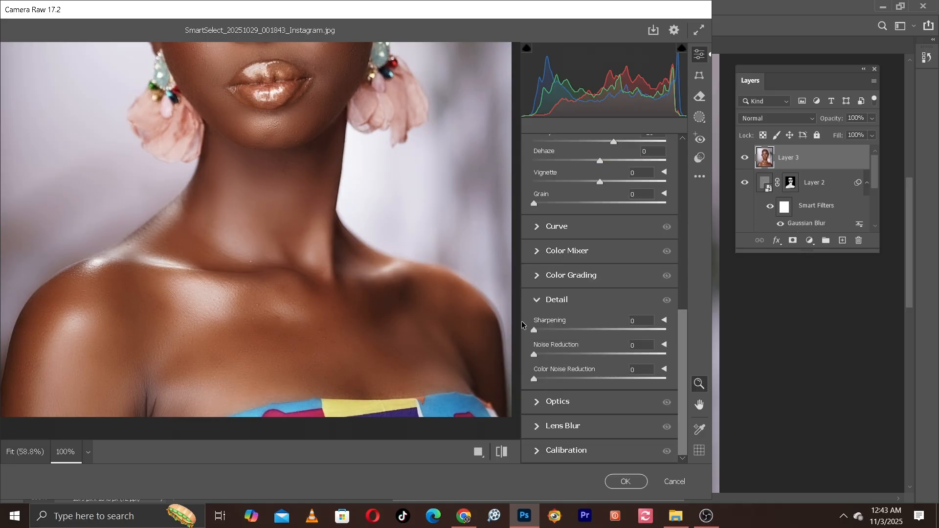
{"action": "left_click_drag", "start_coordinate": [304, 136], "coordinate": [372, 358]}
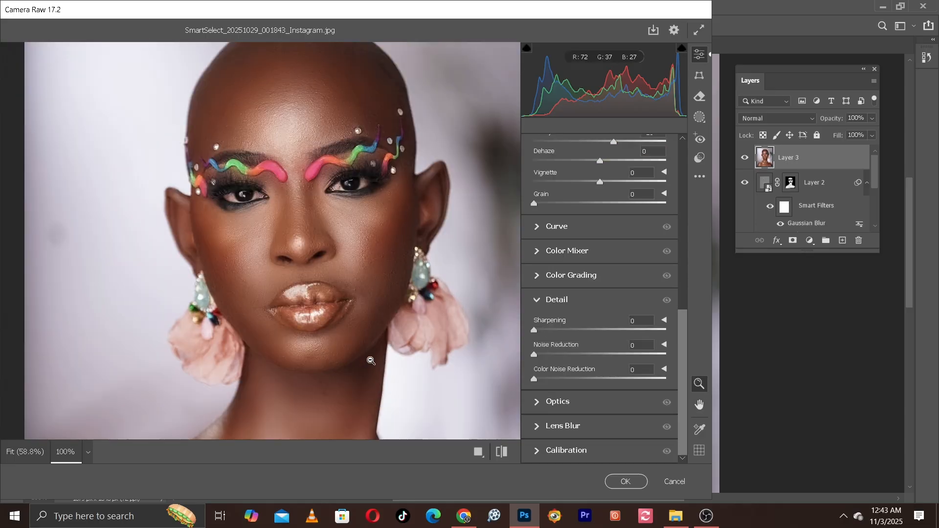
{"action": "left_click_drag", "start_coordinate": [557, 334], "coordinate": [564, 335]}
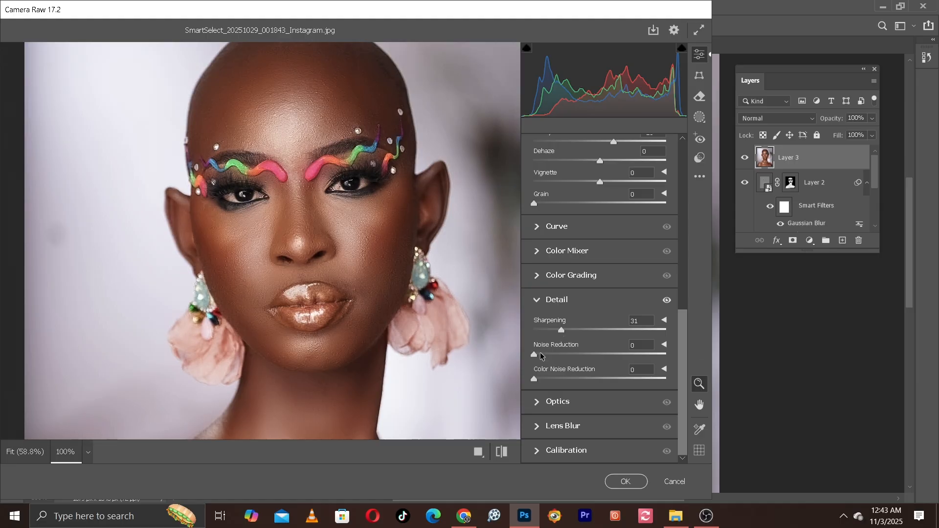
Step: Set Noise Reduction to 12 and Color Noise Reduction to 6, comparing against the unedited face
{"action": "left_click_drag", "start_coordinate": [534, 354], "coordinate": [547, 354]}
{"action": "left_click", "coordinate": [502, 452]}
{"action": "left_click", "coordinate": [502, 453]}
{"action": "left_click_drag", "start_coordinate": [542, 377], "coordinate": [544, 378]}
{"action": "key", "text": "space"}
{"action": "left_click_drag", "start_coordinate": [372, 253], "coordinate": [433, 318]}
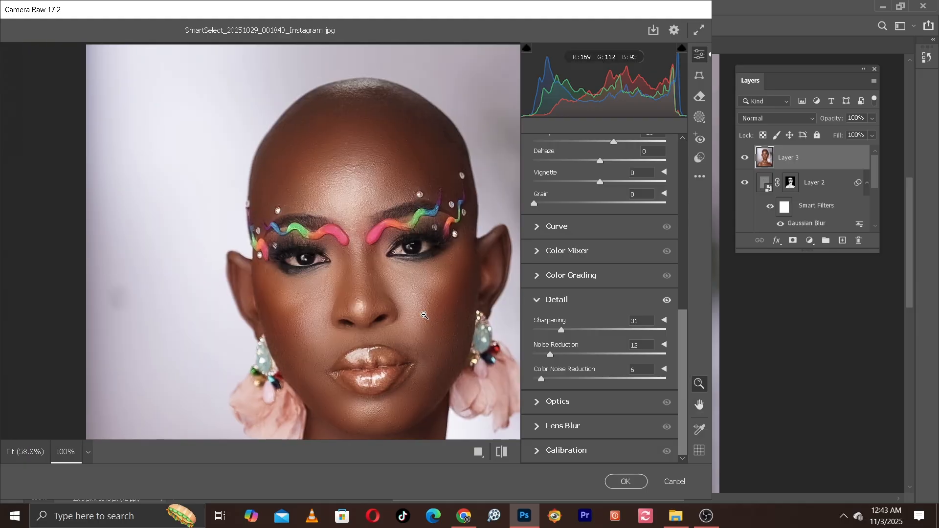
Step: Add film grain with an amount of 8 in the Effects settings, judging it on the enlarged facial skin
{"action": "scroll", "coordinate": [547, 261], "scroll_direction": "up", "scroll_amount": 2}
{"action": "scroll", "coordinate": [547, 261], "scroll_direction": "up", "scroll_amount": 3}
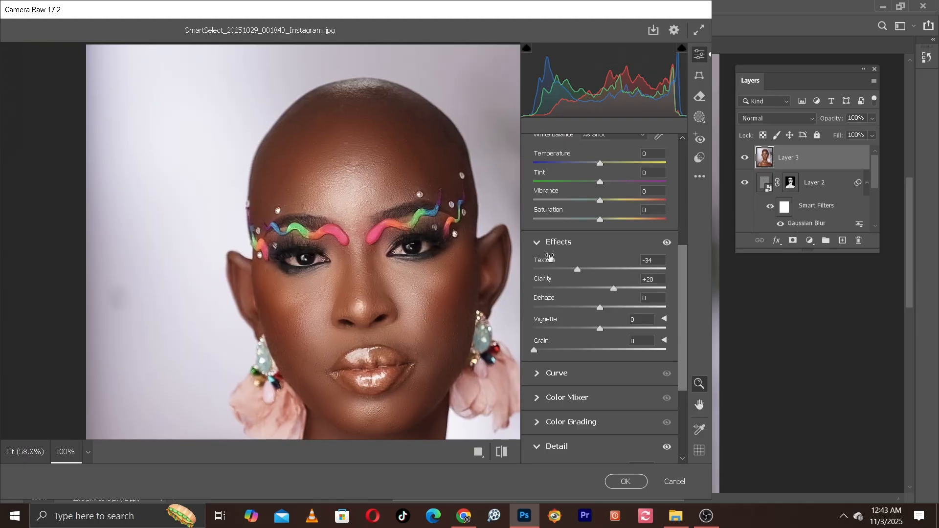
{"action": "scroll", "coordinate": [561, 280], "scroll_direction": "down", "scroll_amount": 2}
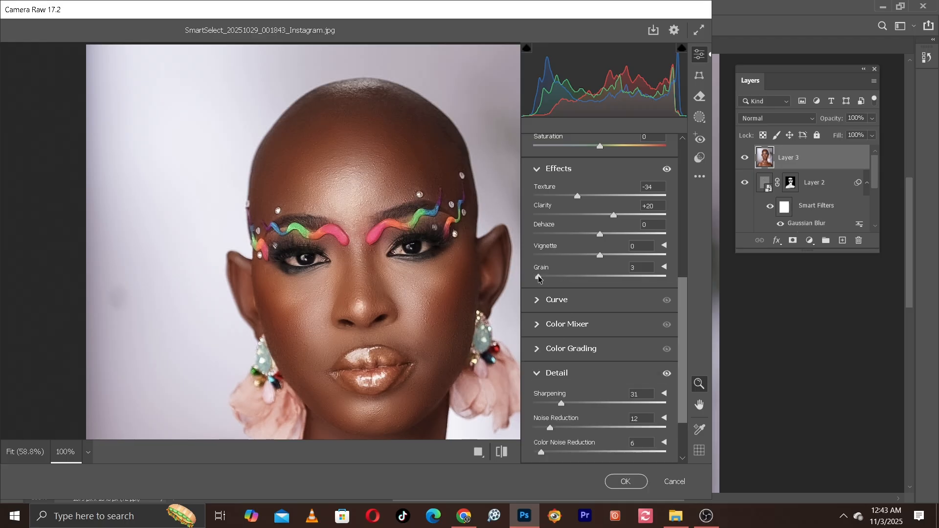
{"action": "key", "text": "ctrl+plus"}
{"action": "key", "text": "space"}
{"action": "left_click_drag", "start_coordinate": [408, 257], "coordinate": [245, 164]}
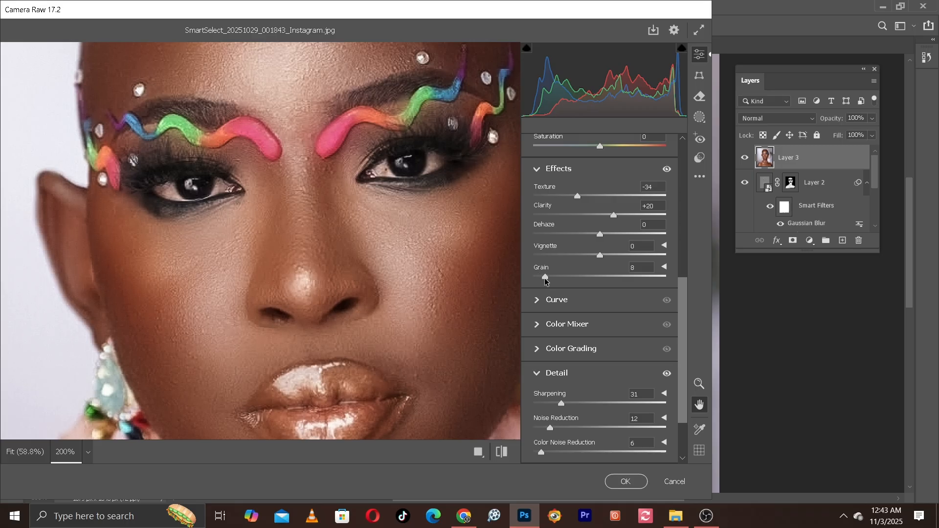
{"action": "left_click_drag", "start_coordinate": [545, 278], "coordinate": [549, 277]}
{"action": "left_click_drag", "start_coordinate": [547, 277], "coordinate": [545, 277]}
{"action": "key", "text": "z"}
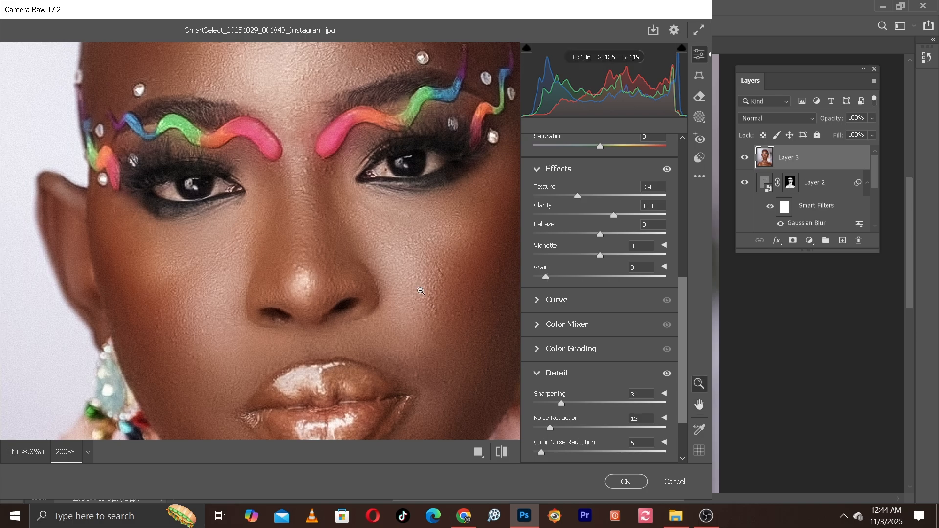
{"action": "key", "text": "ctrl+0"}
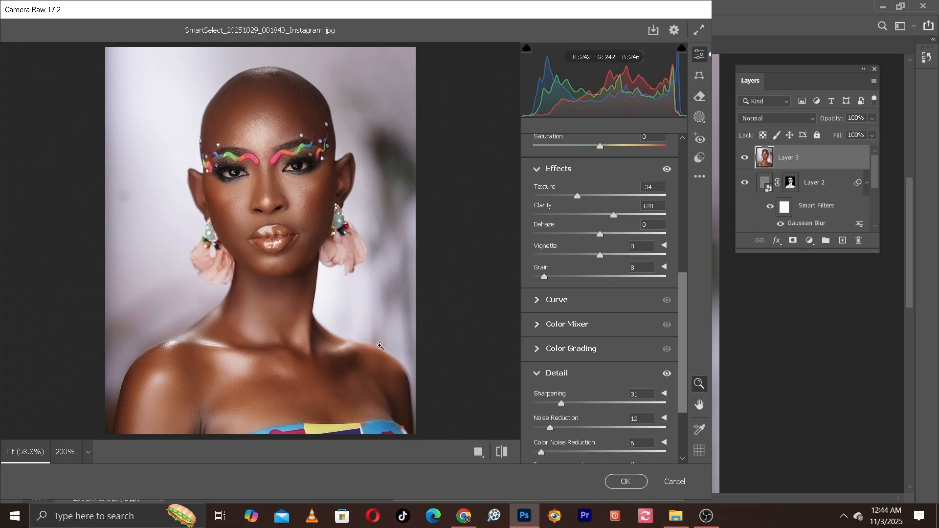
Step: Compare the graded portrait with the default settings at several zoom levels and apply the Camera Raw filter
{"action": "left_click", "coordinate": [499, 455]}
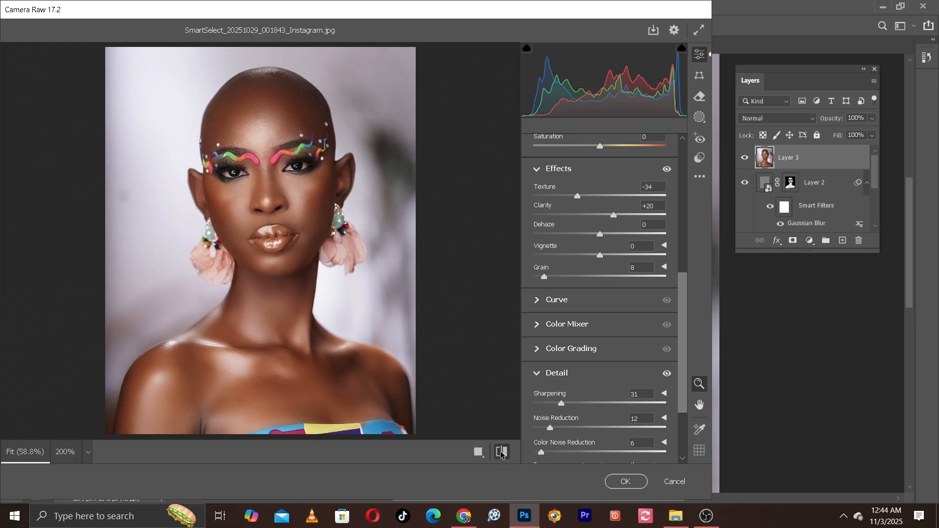
{"action": "left_click", "coordinate": [501, 454]}
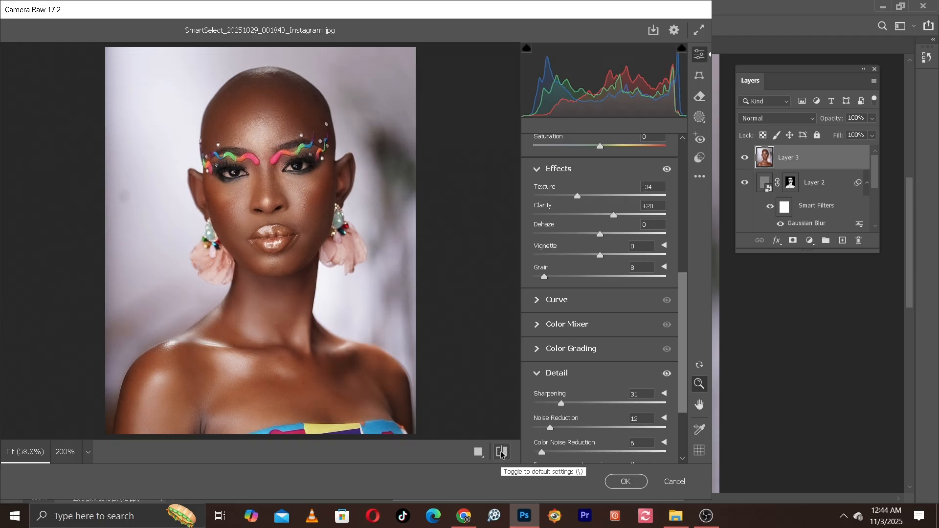
{"action": "key", "text": "ctrl+equal"}
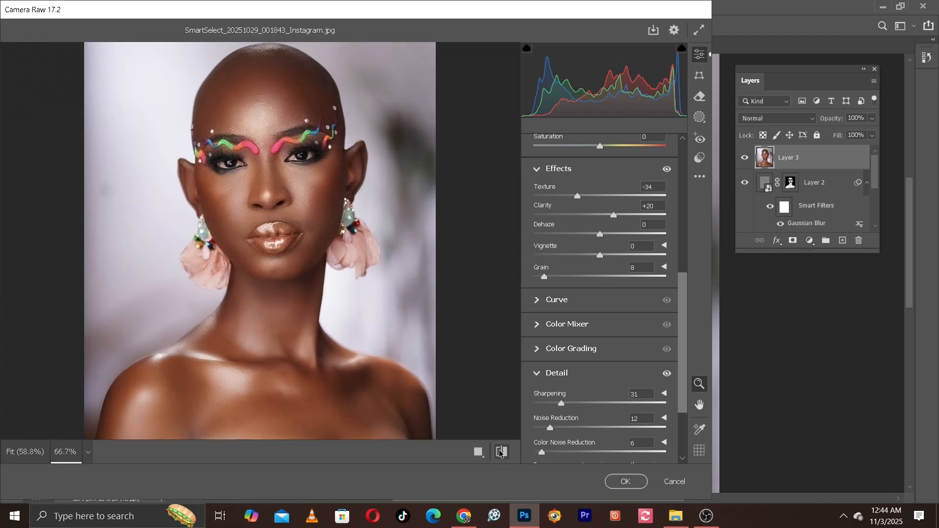
{"action": "key", "text": "ctrl+equal"}
{"action": "left_click", "coordinate": [500, 453]}
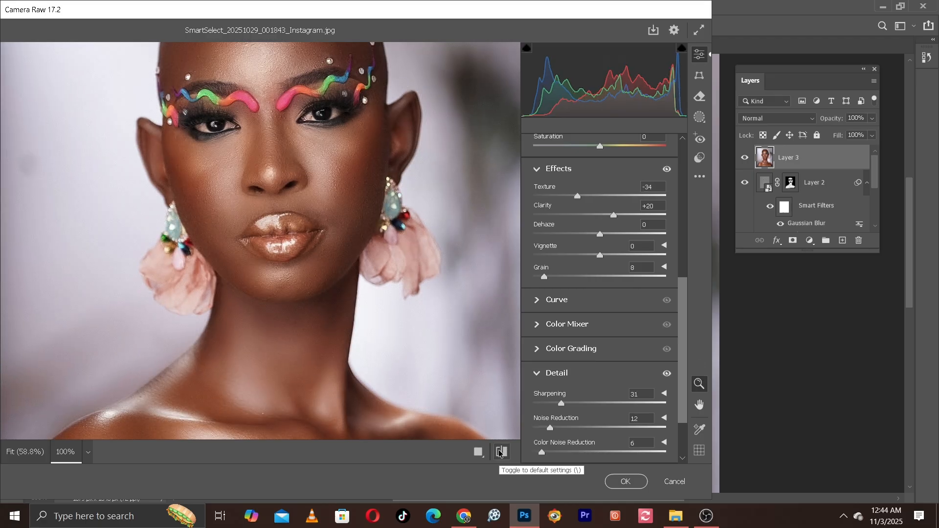
{"action": "key", "text": "ctrl+minus"}
{"action": "key", "text": "ctrl+minus"}
{"action": "left_click", "coordinate": [617, 483]}
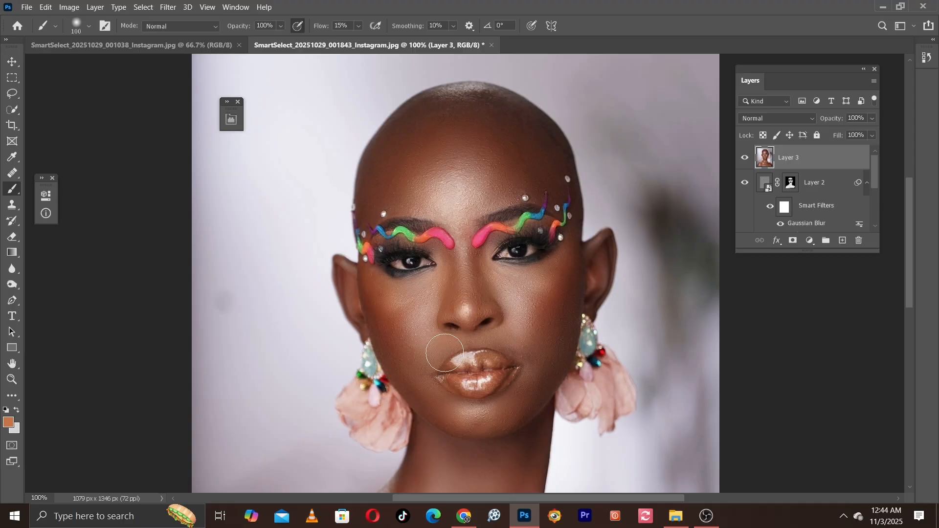
Step: Group all layers from Layer 3 down to Remove bllemeshes, leaving the Background outside the group
{"action": "key", "text": "ctrl+minus"}
{"action": "key", "text": "ctrl+minus"}
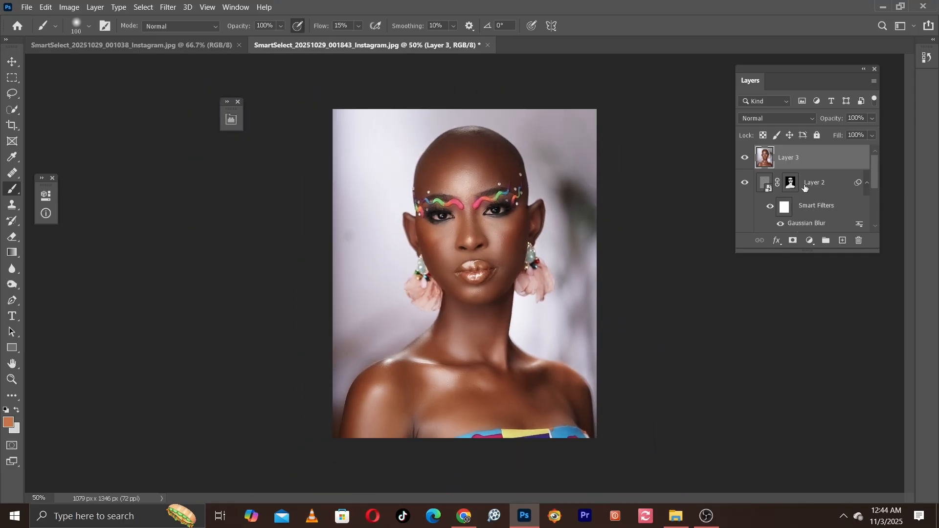
{"action": "scroll", "coordinate": [812, 191], "scroll_direction": "down", "scroll_amount": 1}
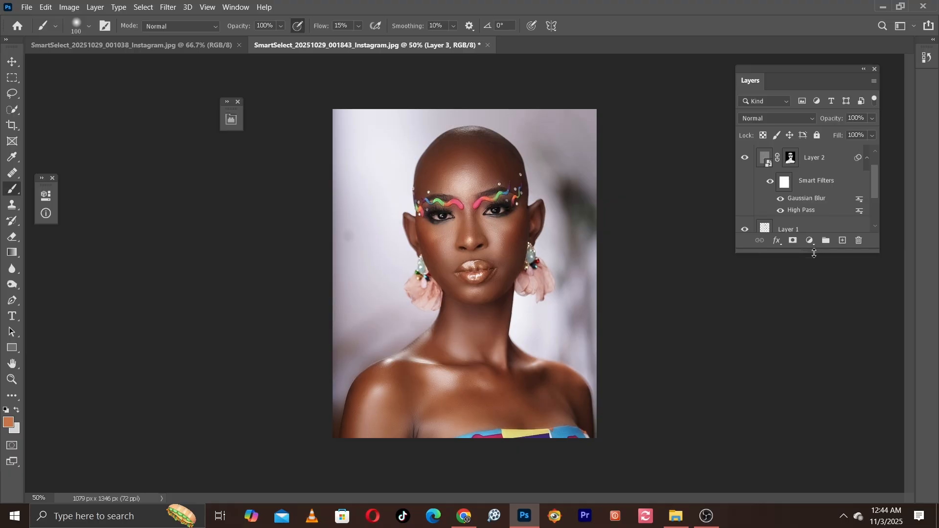
{"action": "left_click_drag", "start_coordinate": [814, 252], "coordinate": [810, 397]}
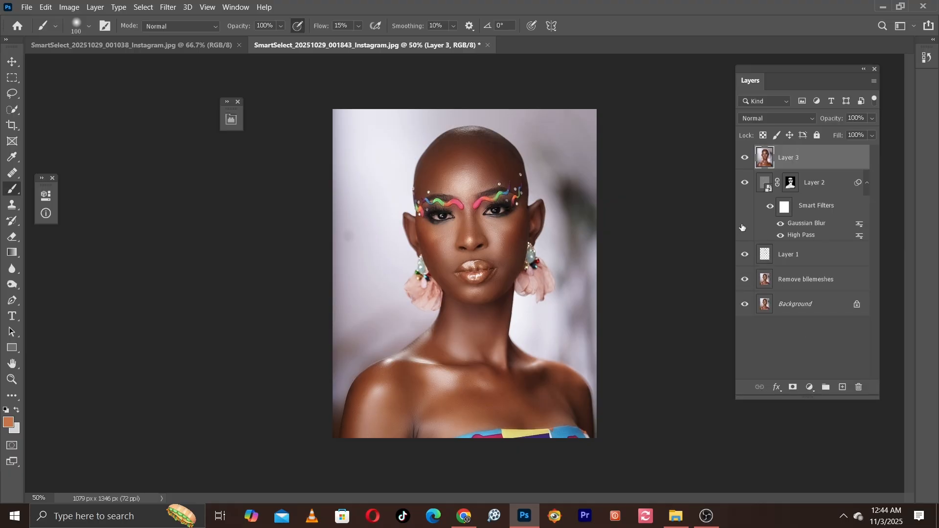
{"action": "left_click", "coordinate": [743, 256]}
{"action": "left_click", "coordinate": [743, 256]}
{"action": "key", "text": "ctrl+plus"}
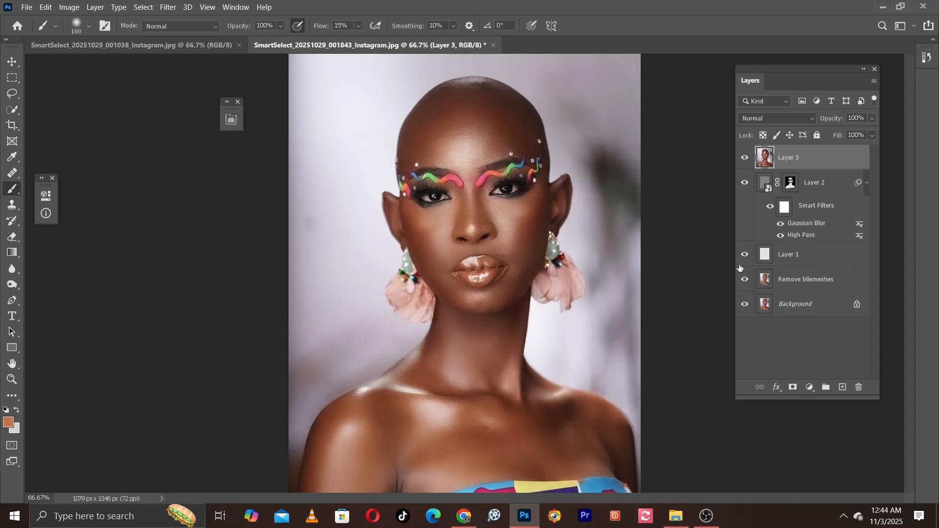
{"action": "left_click", "coordinate": [781, 289], "text": "shift"}
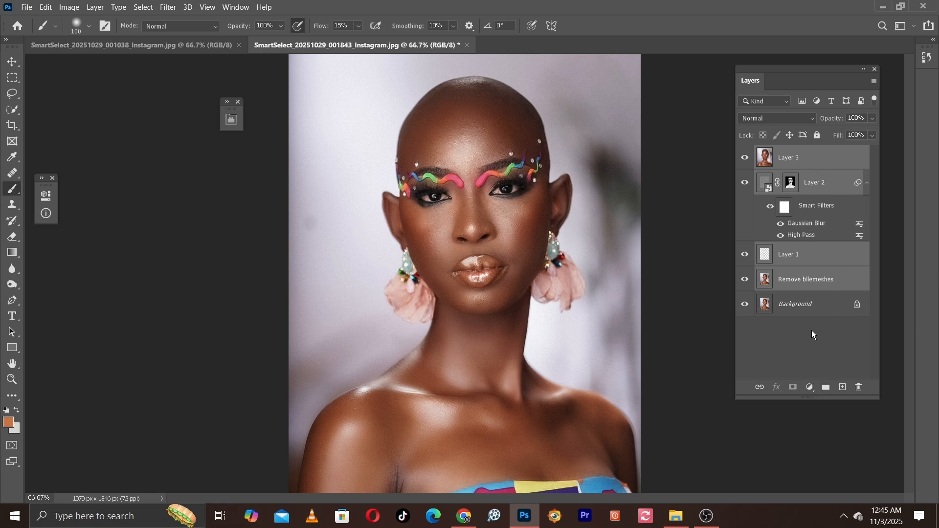
{"action": "left_click", "coordinate": [827, 388]}
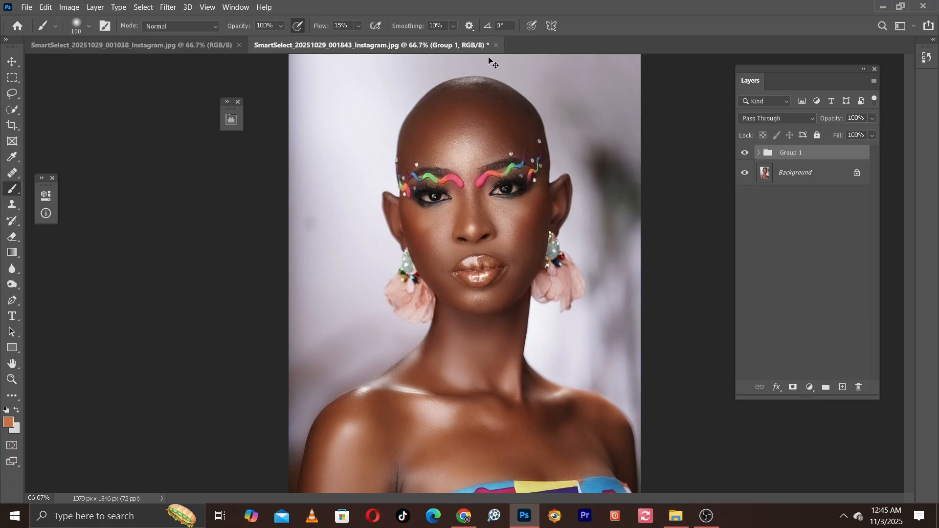
Step: Inspect the retouched face up close, and hide Group 1 to view the original portrait
{"action": "key", "text": "ctrl+plus"}
{"action": "key", "text": "ctrl+plus"}
{"action": "left_click_drag", "start_coordinate": [506, 135], "coordinate": [497, 234]}
{"action": "key", "text": "ctrl+minus"}
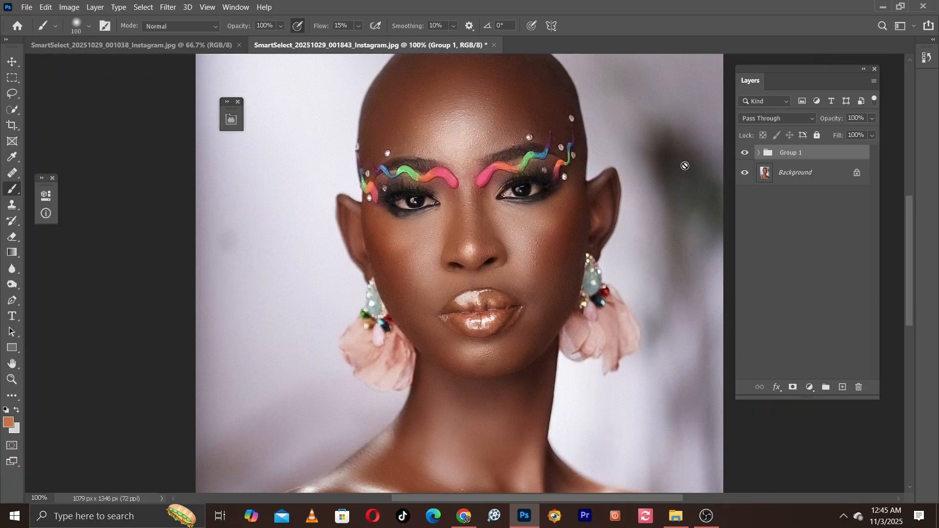
{"action": "key", "text": "ctrl+minus"}
{"action": "left_click_drag", "start_coordinate": [425, 195], "coordinate": [466, 246]}
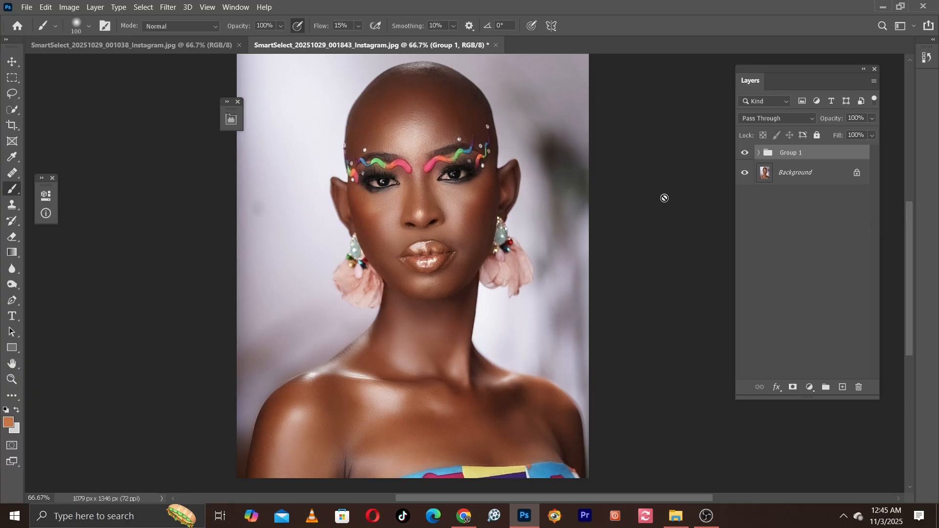
{"action": "left_click", "coordinate": [745, 153]}
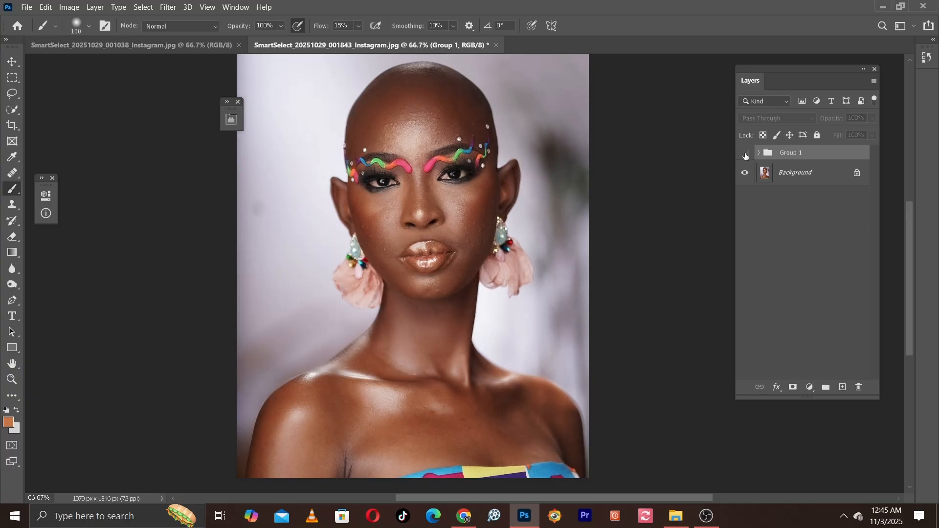
Step: Compare the portrait with and without Group 1 at 66.7% and 100% magnification, leaving the group shown
{"action": "left_click", "coordinate": [745, 155]}
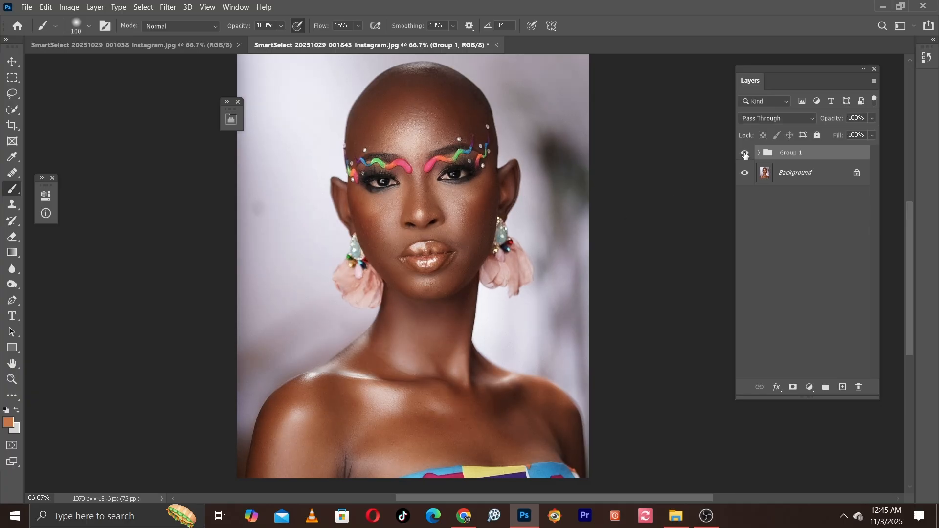
{"action": "key", "text": "ctrl+1"}
{"action": "left_click", "coordinate": [744, 154]}
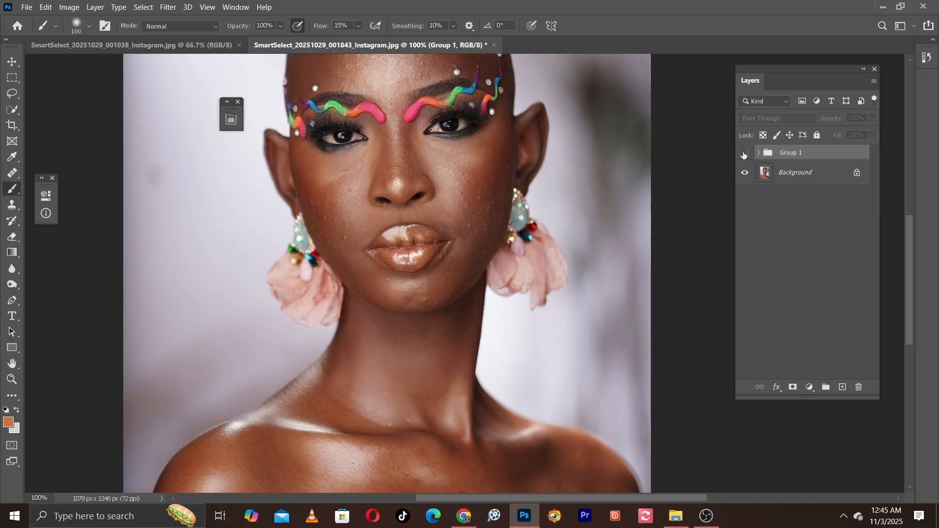
{"action": "left_click", "coordinate": [744, 155]}
Step: Examine the retouched skin at 200%, from the chest and shoulders up over the neck to the face
{"action": "left_click_drag", "start_coordinate": [506, 274], "coordinate": [526, 69]}
{"action": "key", "text": "ctrl+plus"}
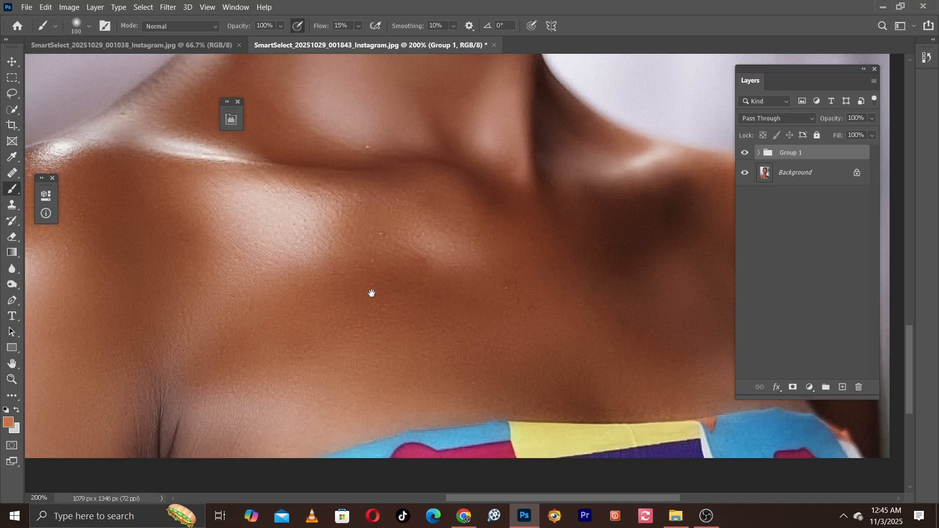
{"action": "left_click_drag", "start_coordinate": [372, 293], "coordinate": [262, 389]}
{"action": "left_click_drag", "start_coordinate": [295, 247], "coordinate": [340, 429]}
{"action": "left_click_drag", "start_coordinate": [403, 115], "coordinate": [499, 468]}
{"action": "mouse_move", "coordinate": [489, 274]}
{"action": "left_mouse_down"}
{"action": "mouse_move", "coordinate": [470, 347]}
{"action": "mouse_move", "coordinate": [493, 272]}
{"action": "left_mouse_up"}
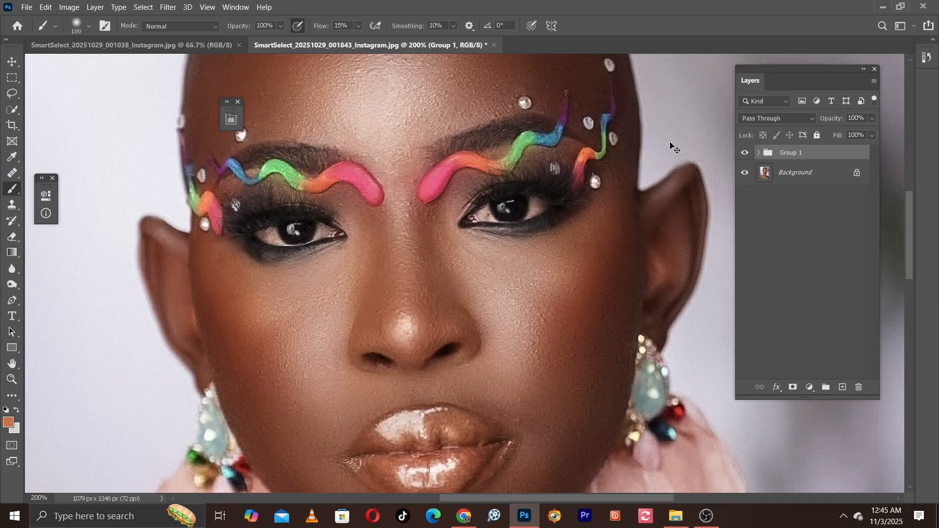
Step: Switch the visibility of Group 1 off and on repeatedly to compare the whole portrait before and after retouching
{"action": "key", "text": "ctrl+minus"}
{"action": "key", "text": "ctrl+minus"}
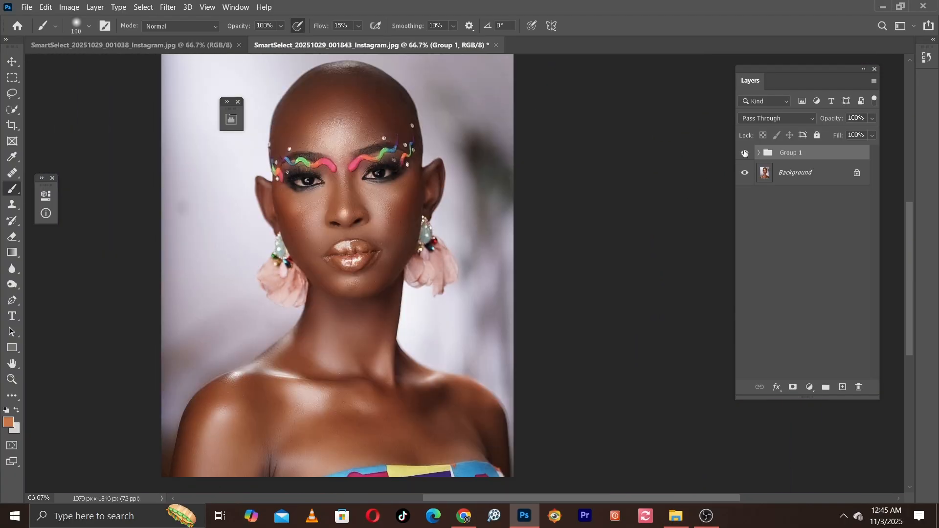
{"action": "left_click", "coordinate": [745, 153]}
{"action": "left_click", "coordinate": [745, 152]}
{"action": "left_click", "coordinate": [745, 152]}
{"action": "left_click", "coordinate": [745, 153]}
{"action": "left_click", "coordinate": [745, 152]}
{"action": "left_click", "coordinate": [745, 152]}
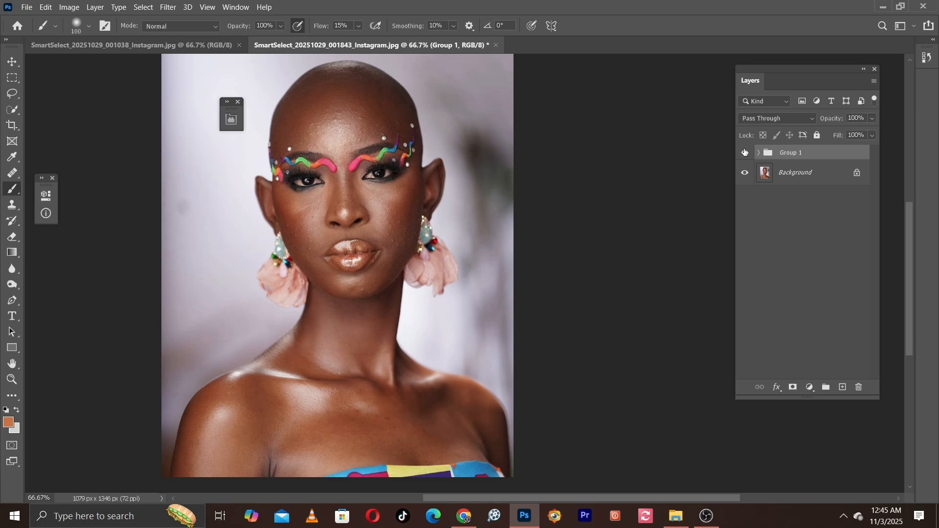